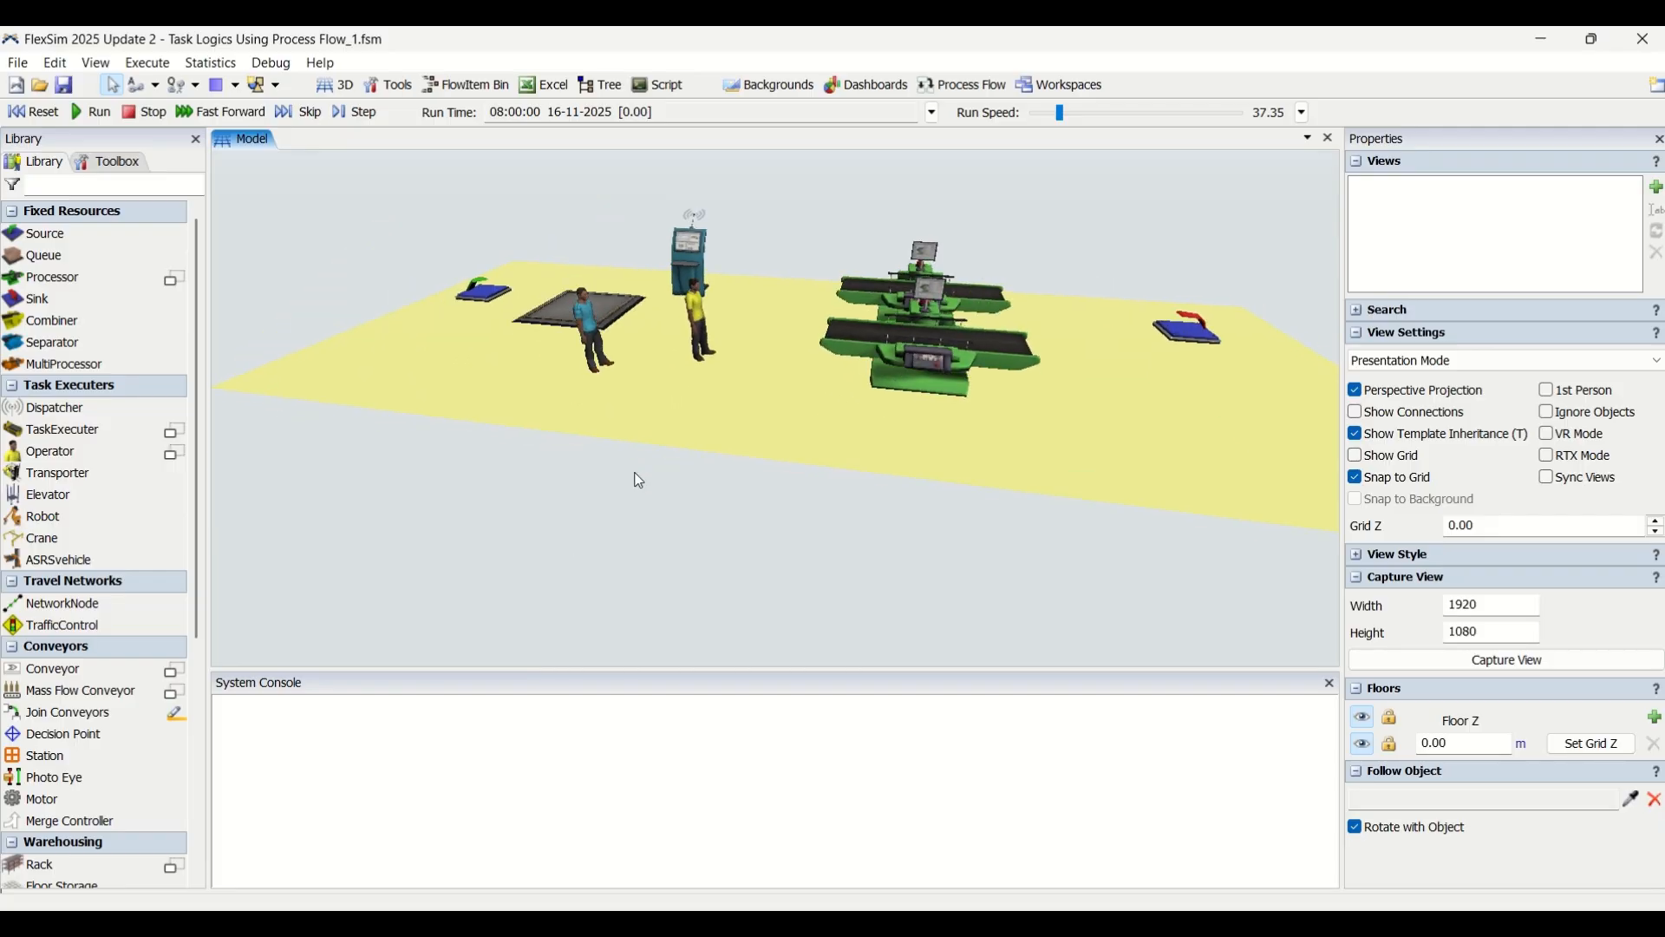
Step: Shrink the System Console to give the 3D model view more height
left_click_drag(615, 496, 680, 522)
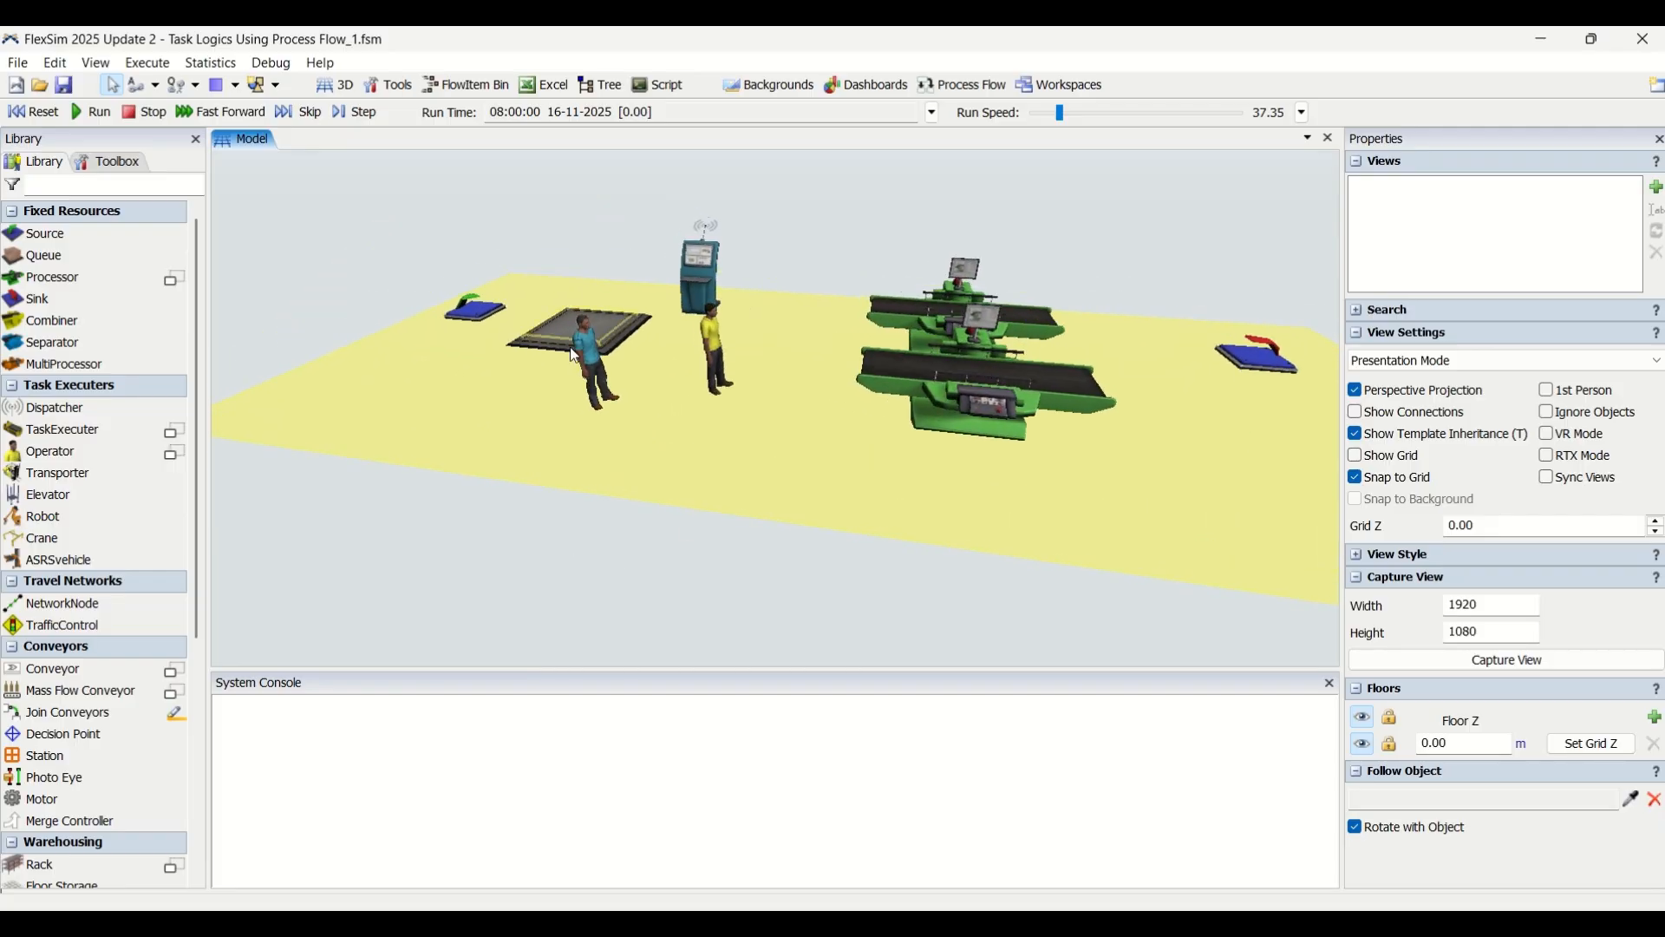
right_click_drag(558, 572, 792, 656)
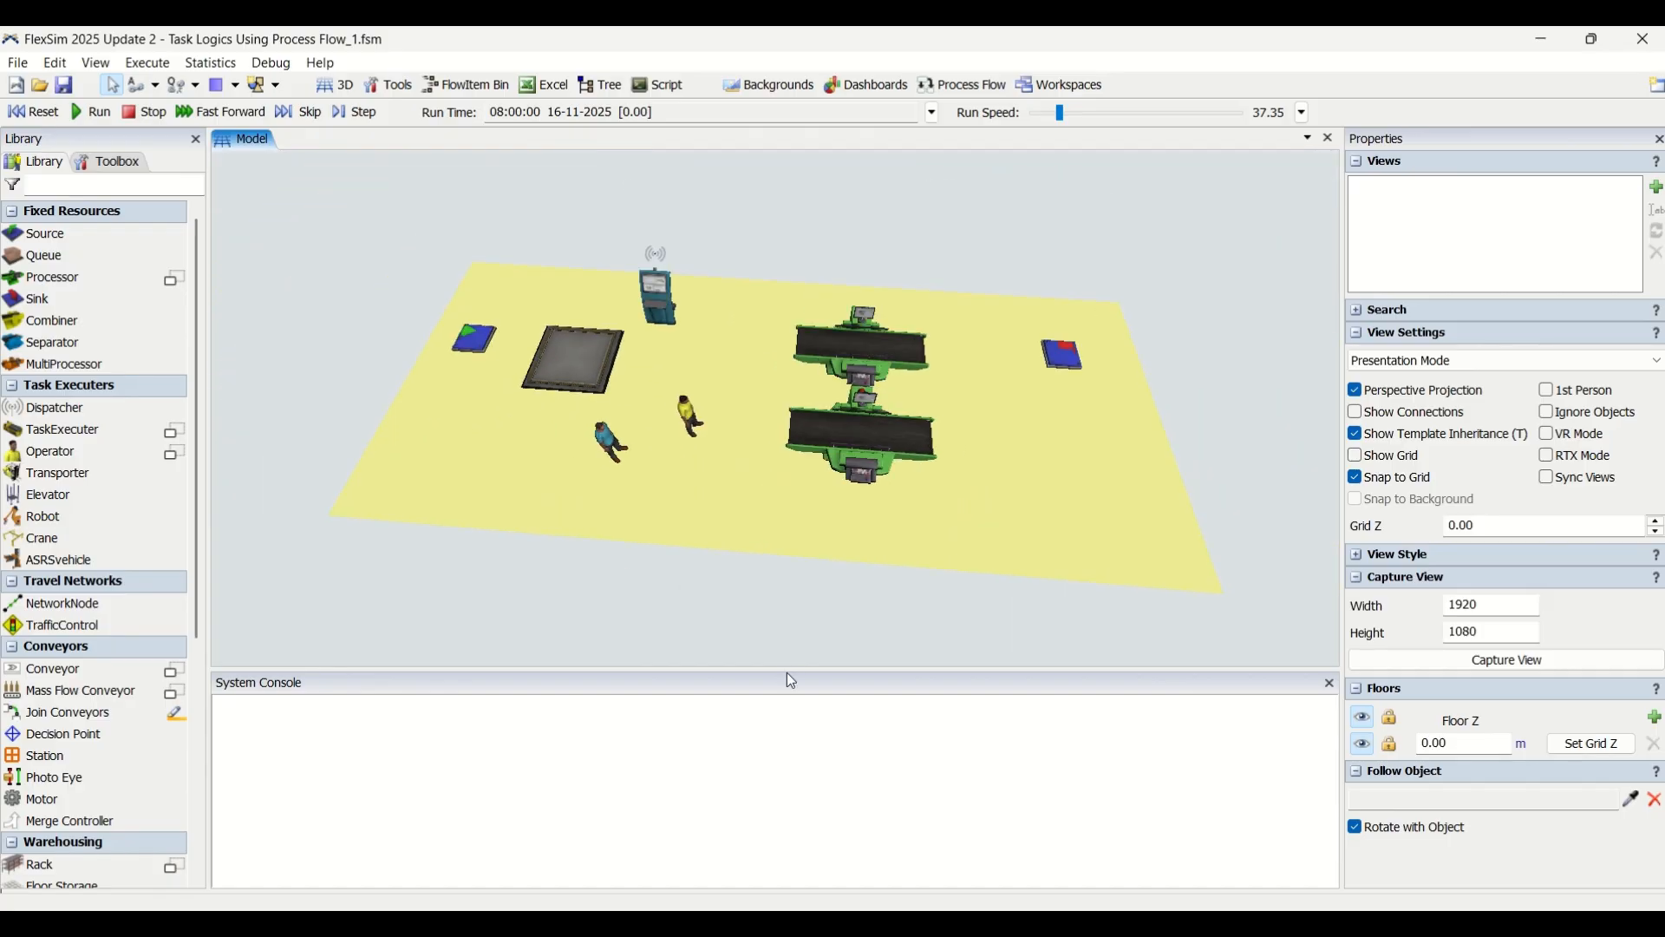
left_click_drag(787, 682, 778, 815)
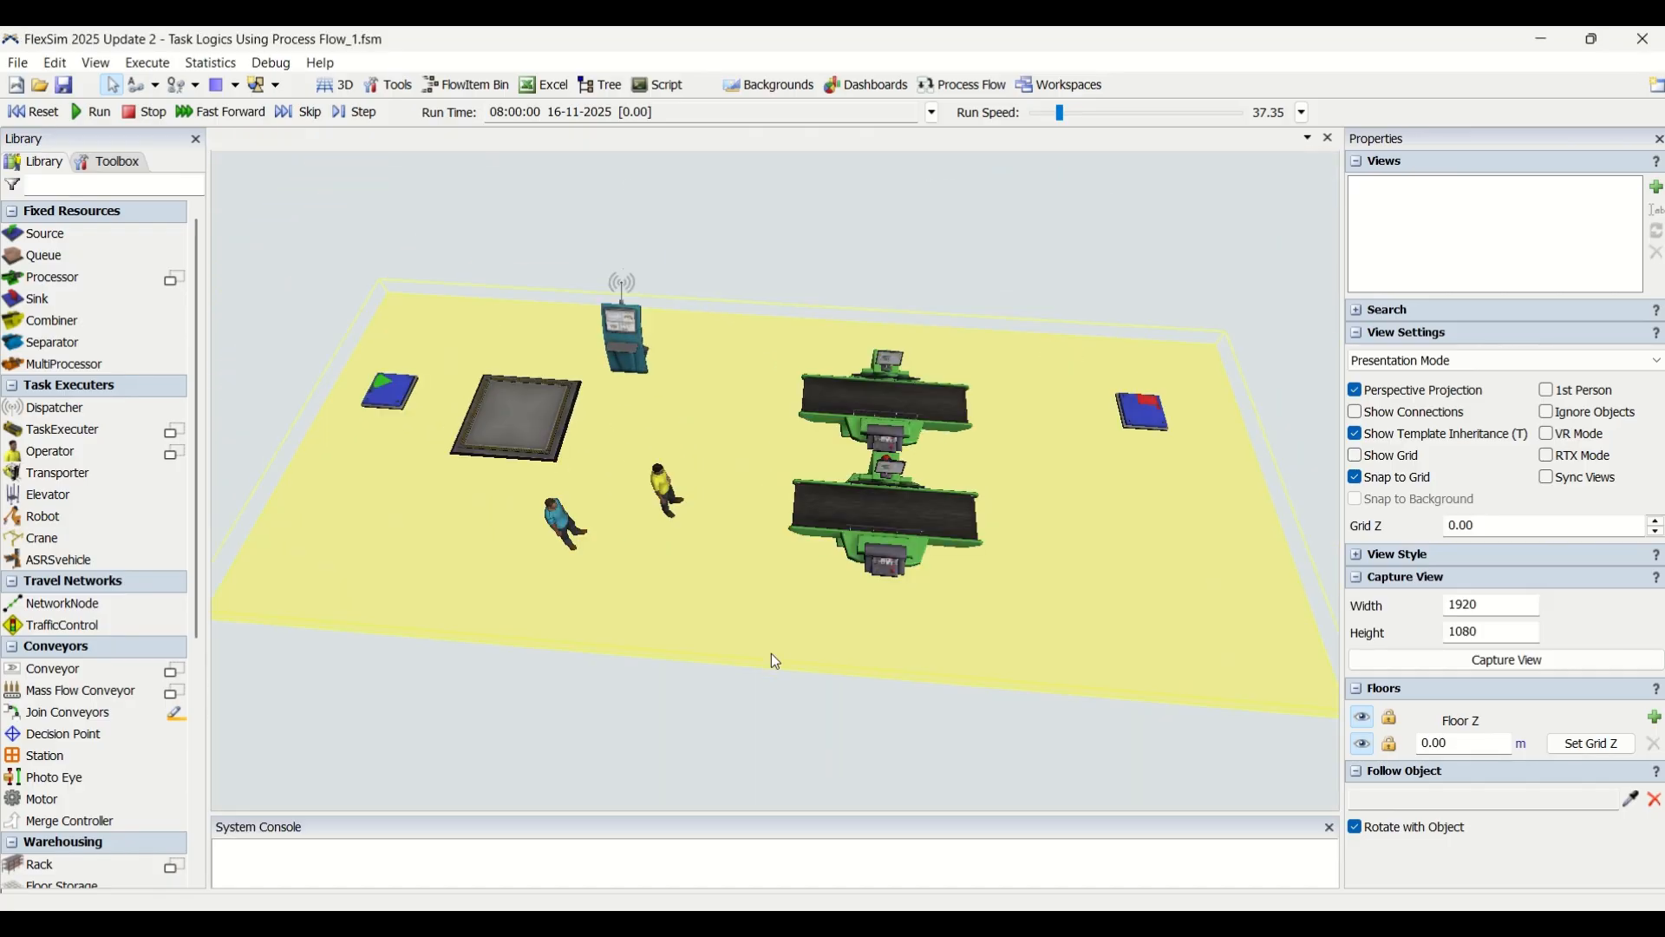
left_click(770, 624)
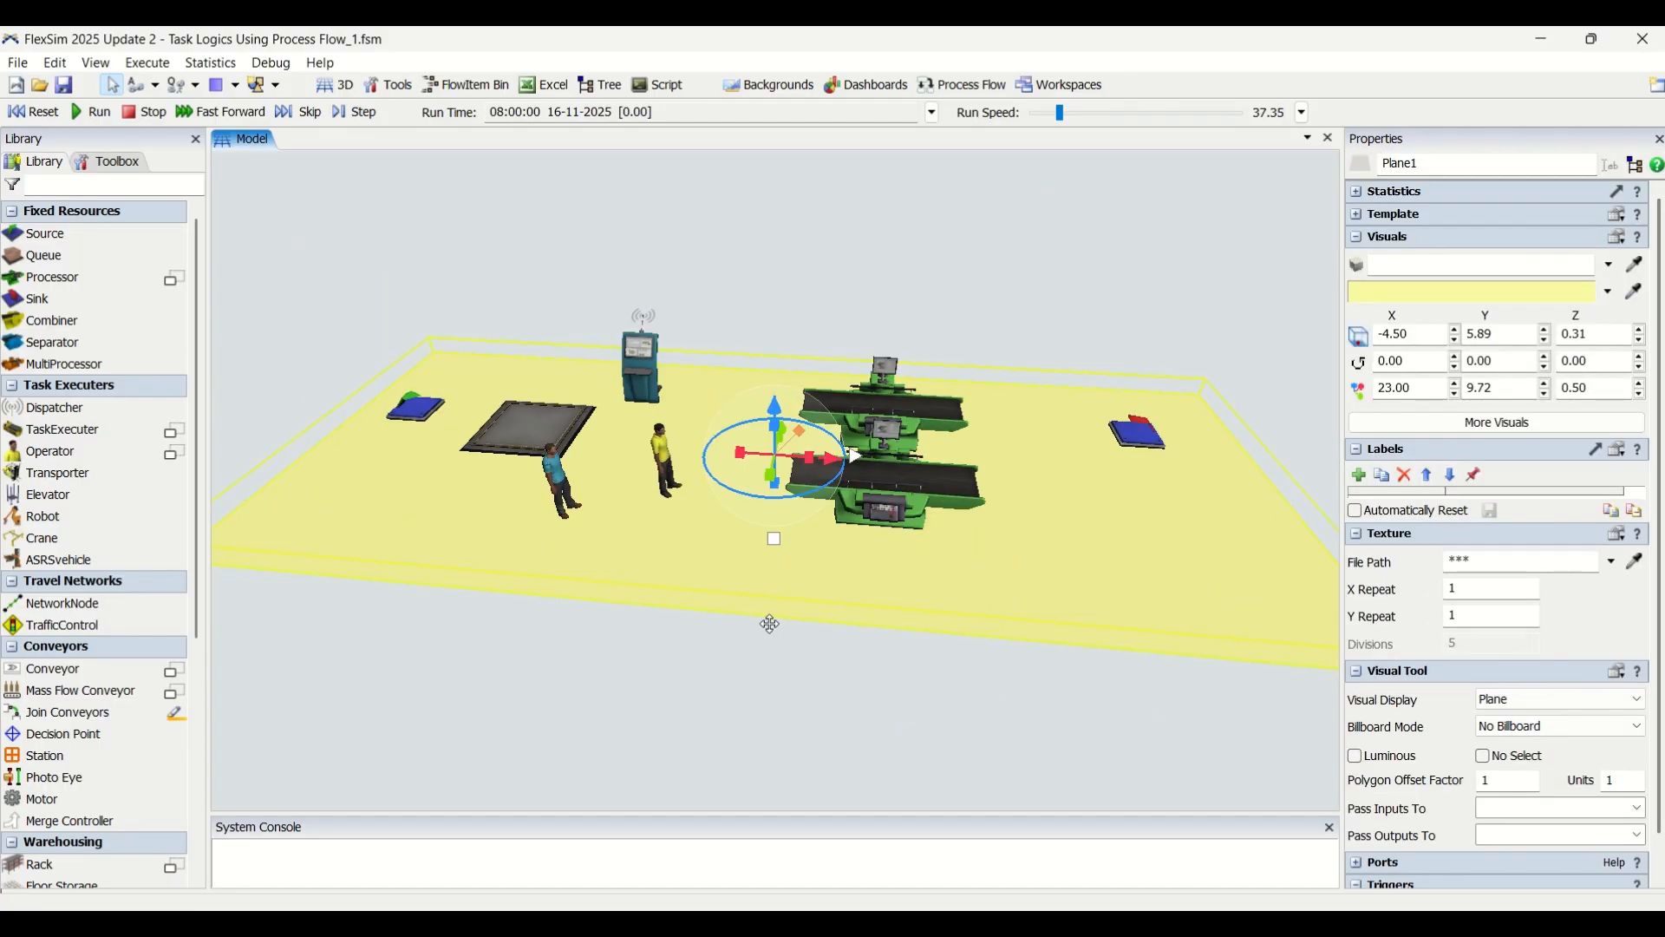
left_click(761, 716)
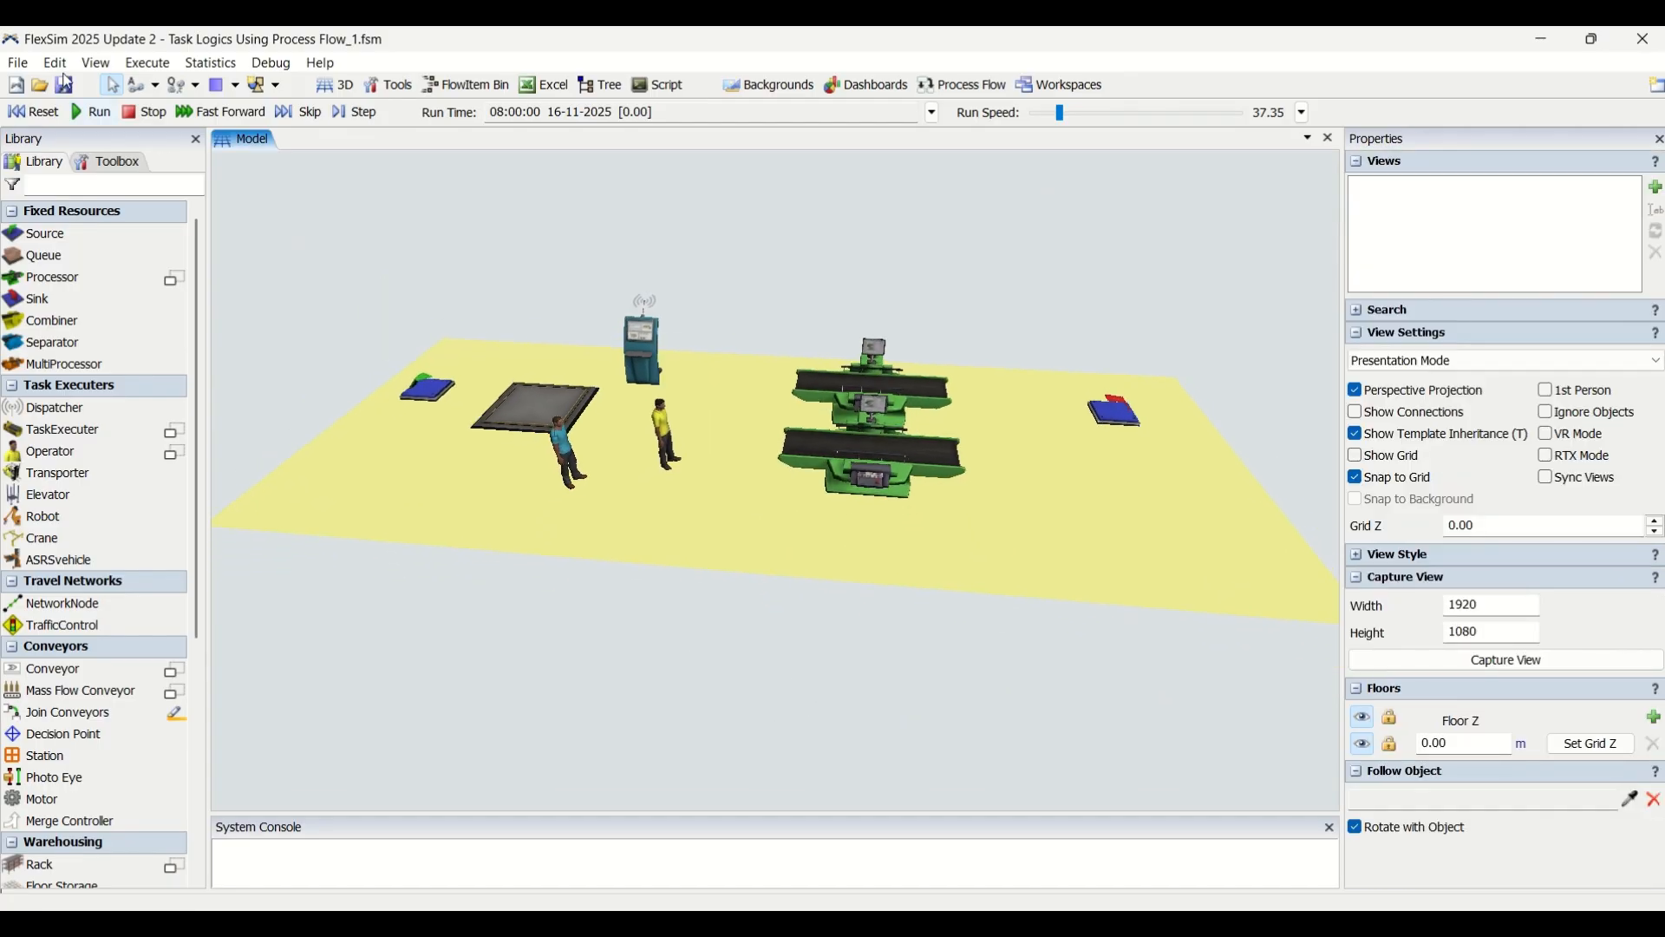
Step: Run the simulation from the start, slow the run speed to about 2.05, and reset the model
left_click(26, 112)
left_click(92, 120)
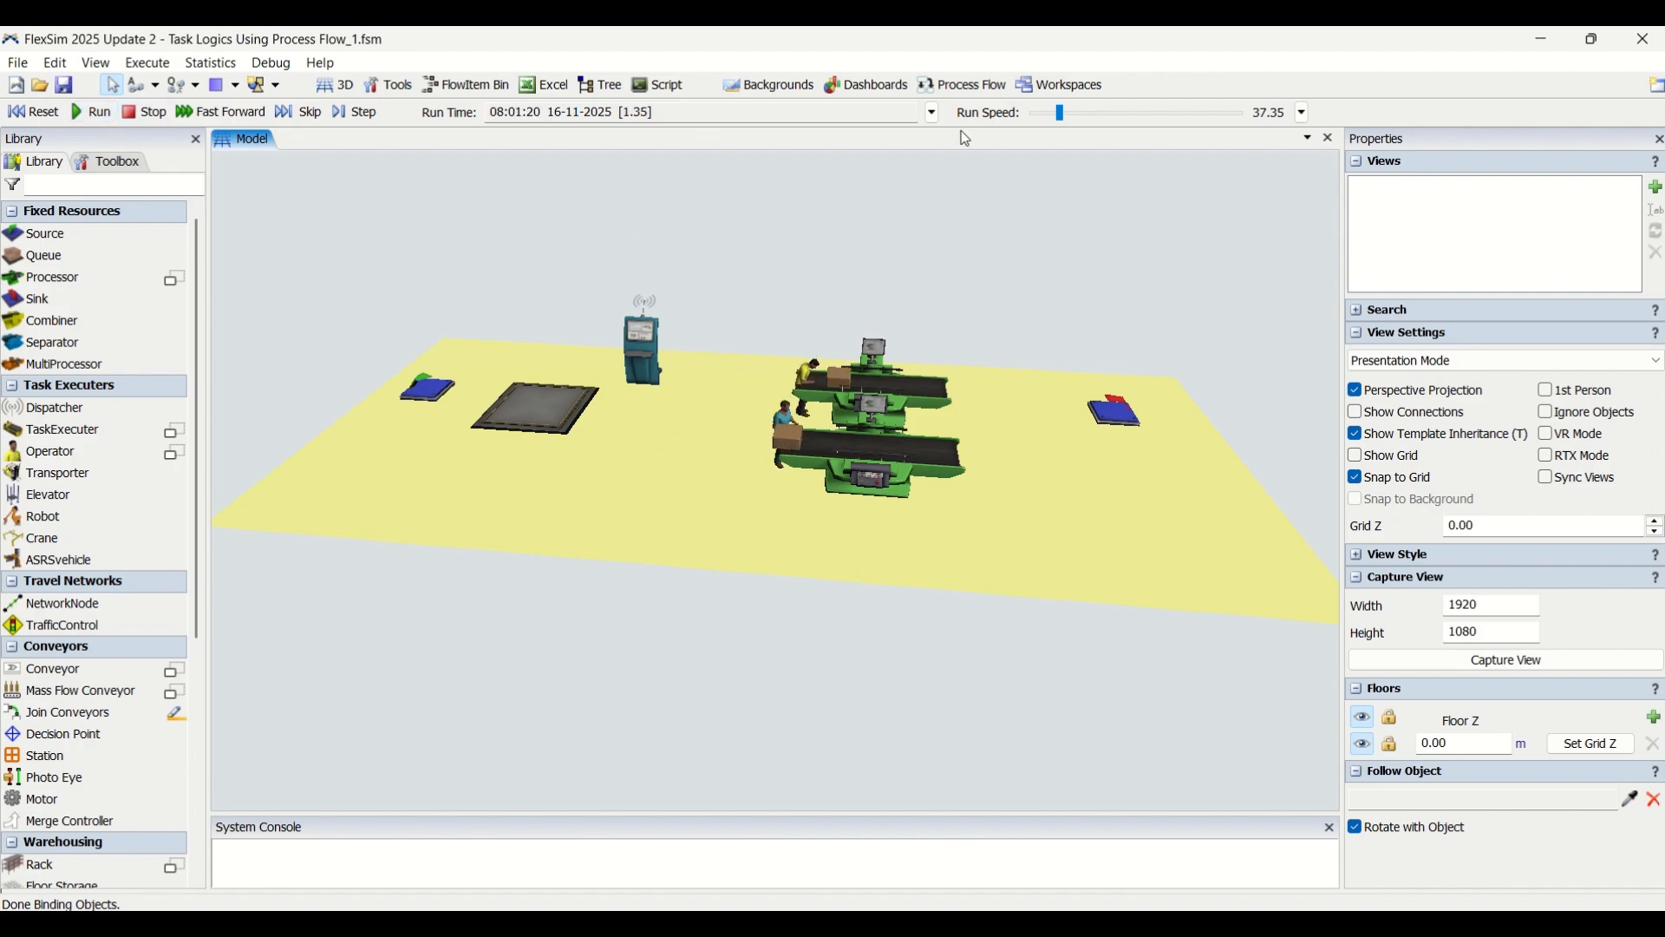
left_click_drag(1060, 113, 1052, 114)
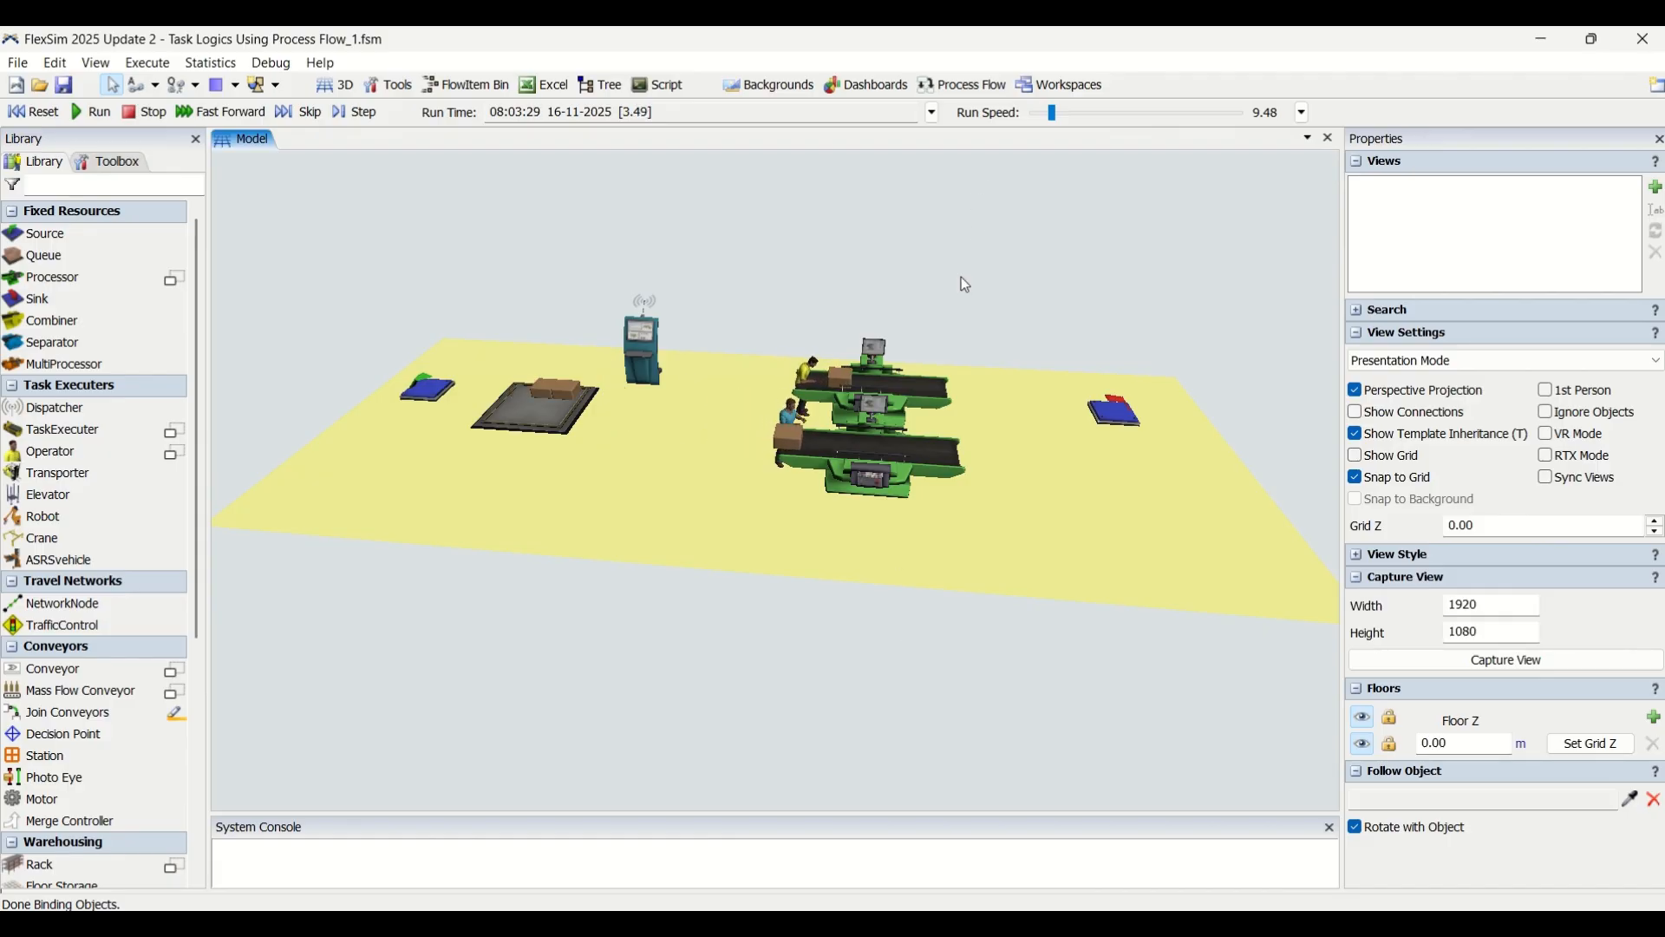
right_click_drag(960, 278, 961, 285)
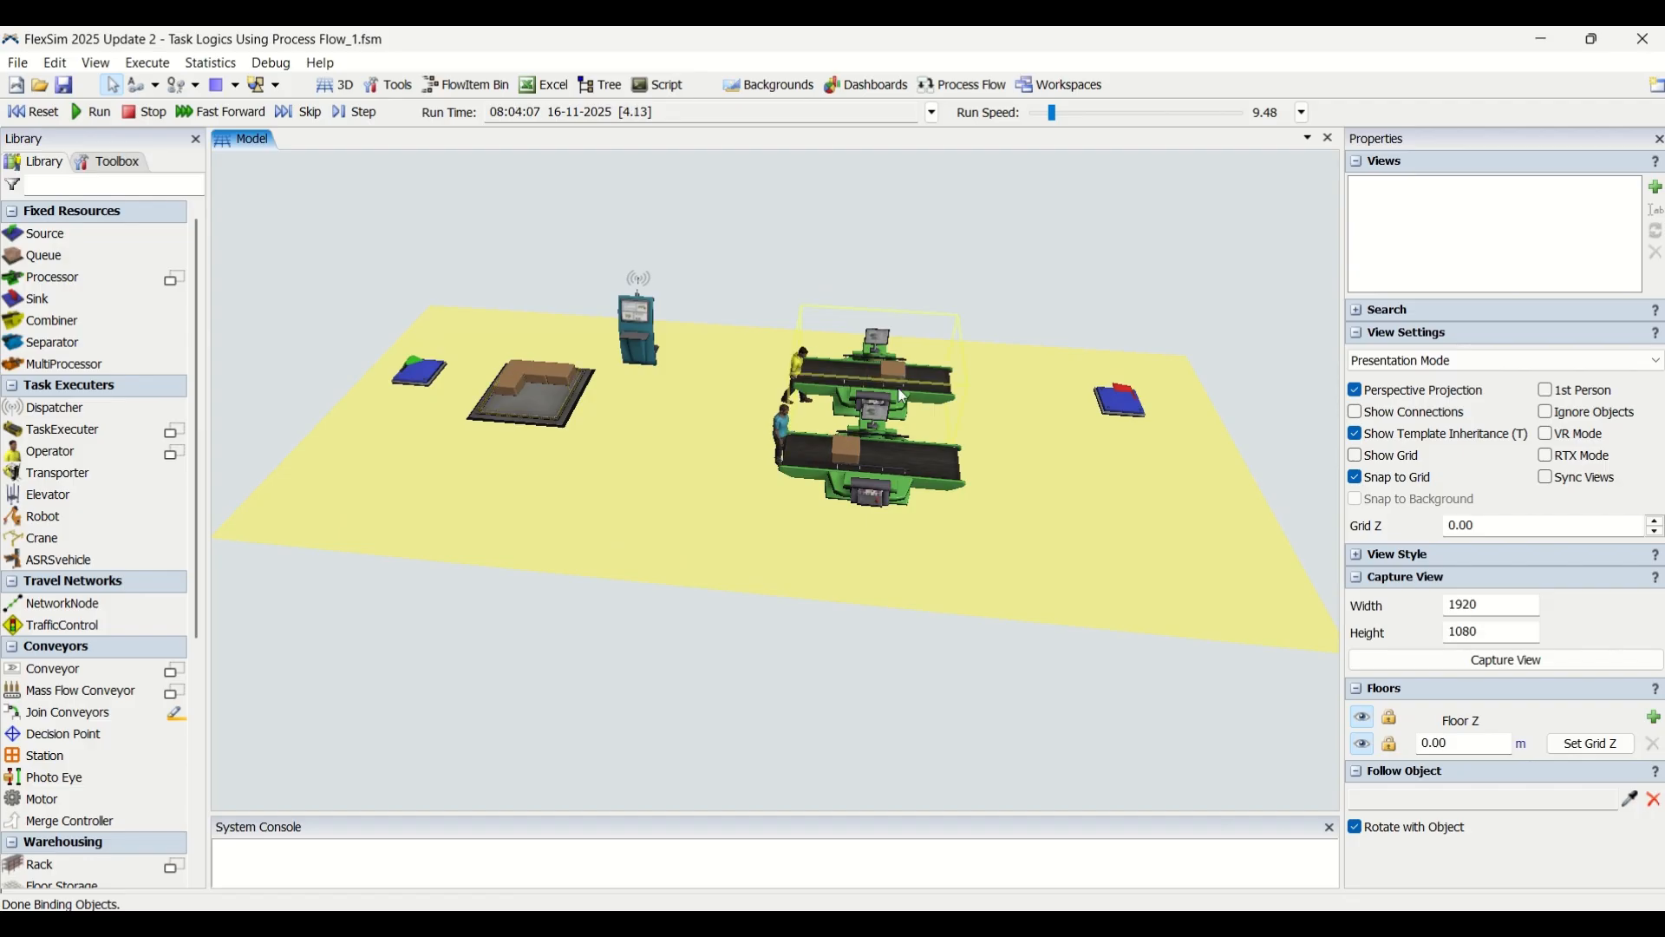
left_click_drag(1057, 115, 1046, 115)
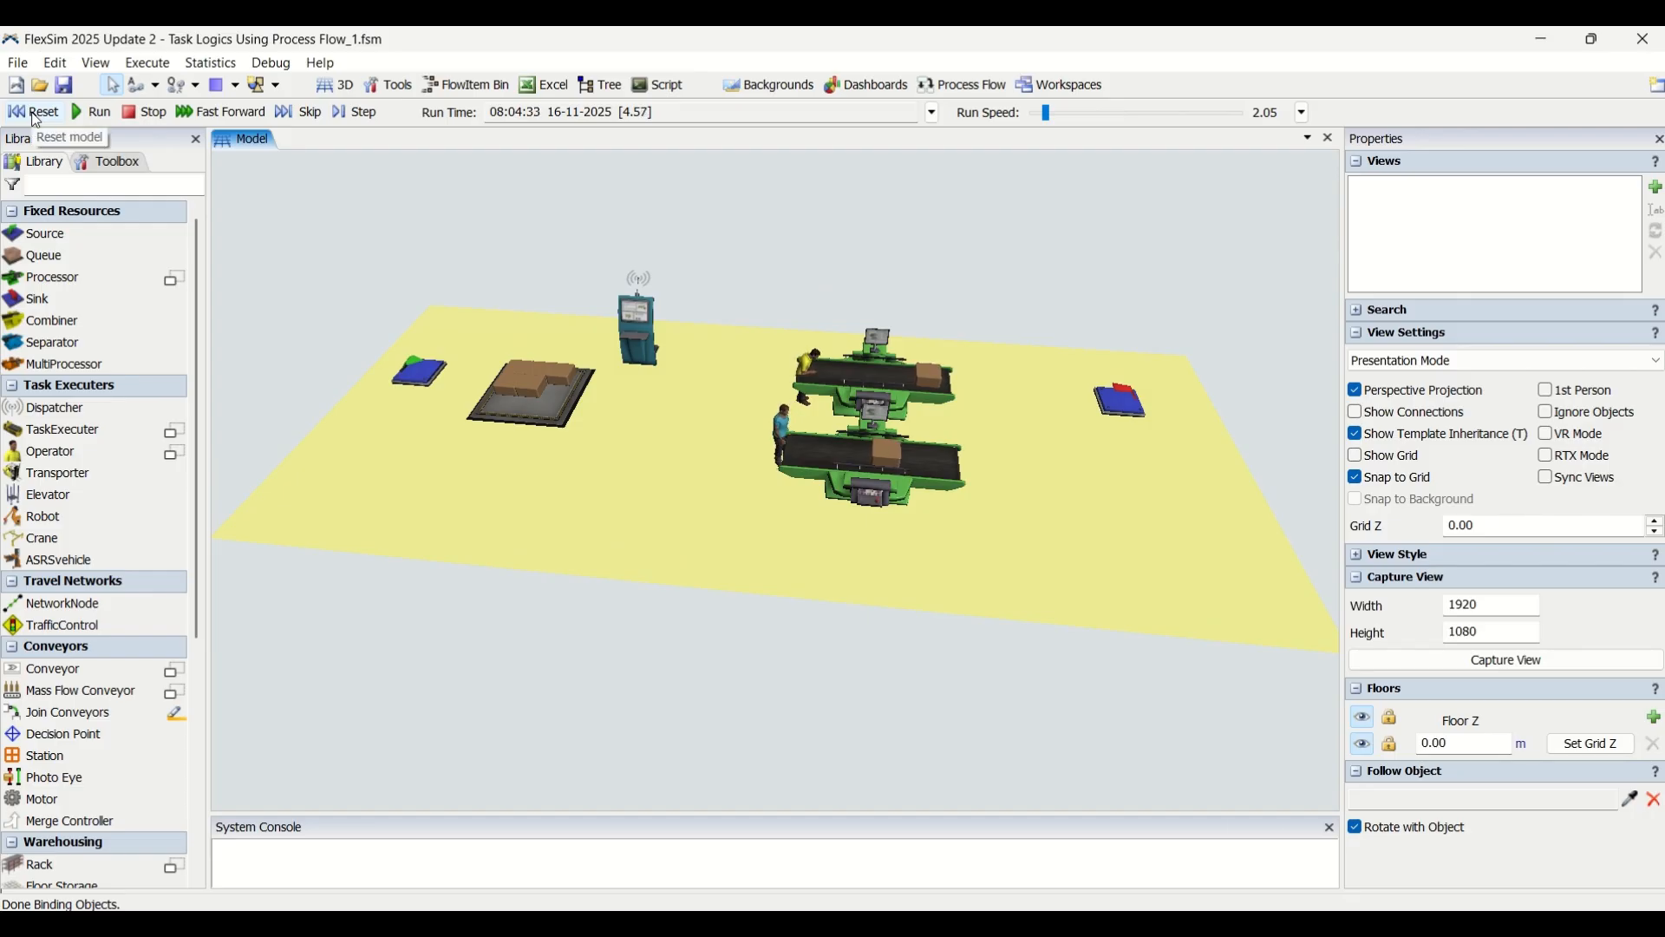
left_click(36, 116)
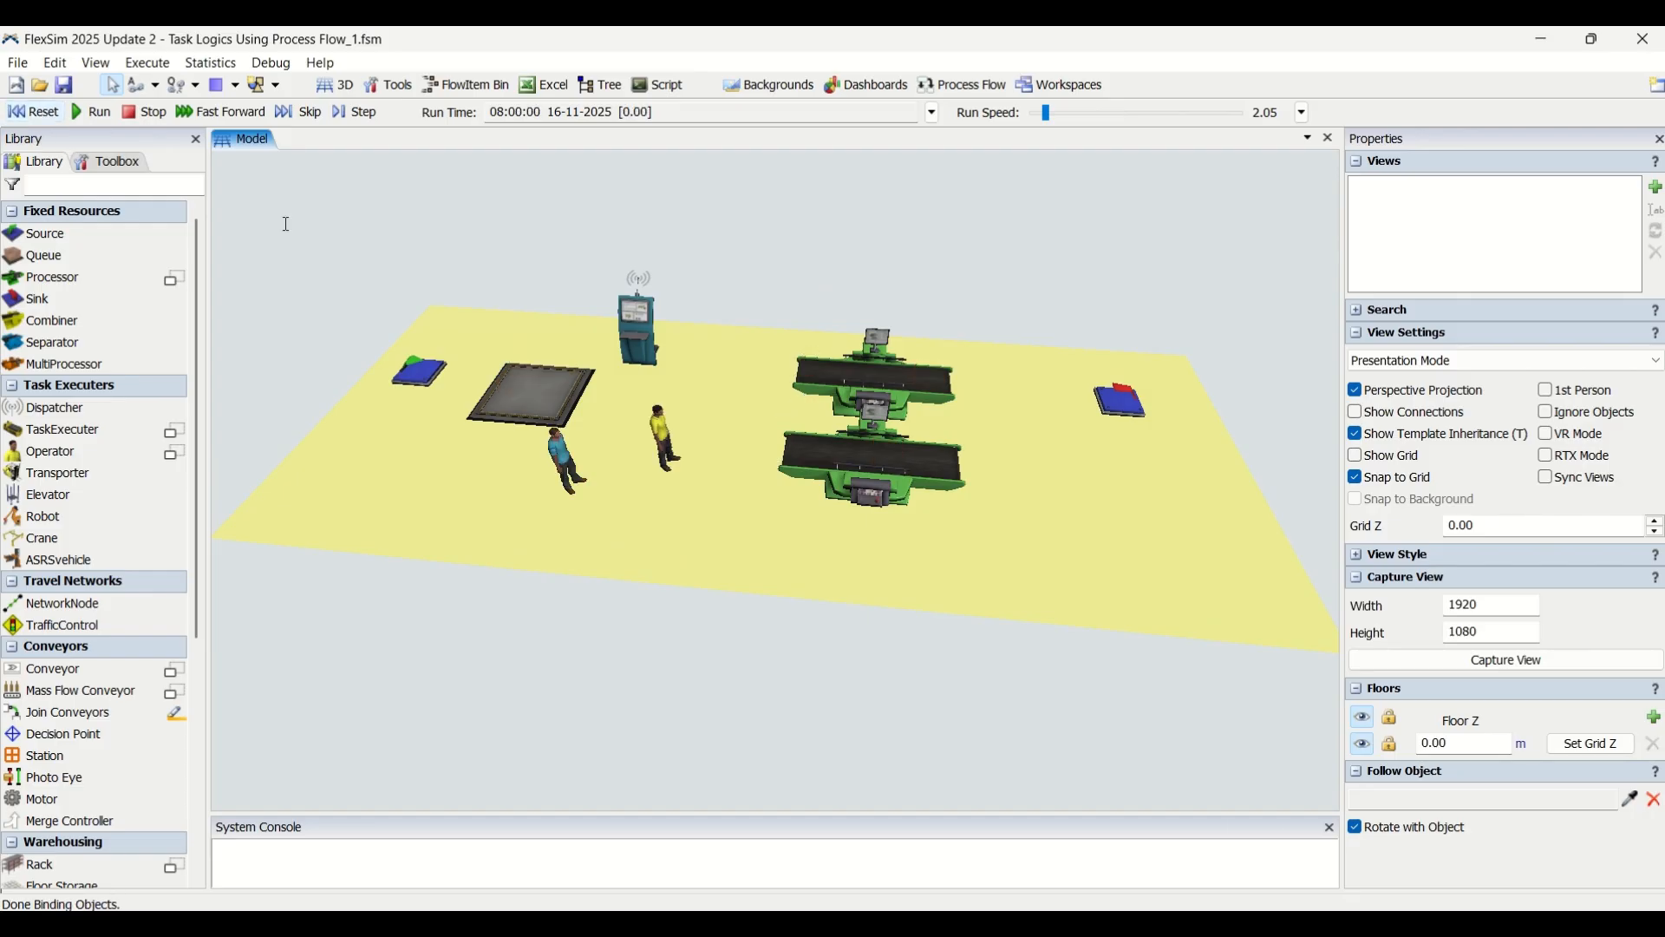
Step: Review the output and transport settings of Queue1
left_click(517, 403)
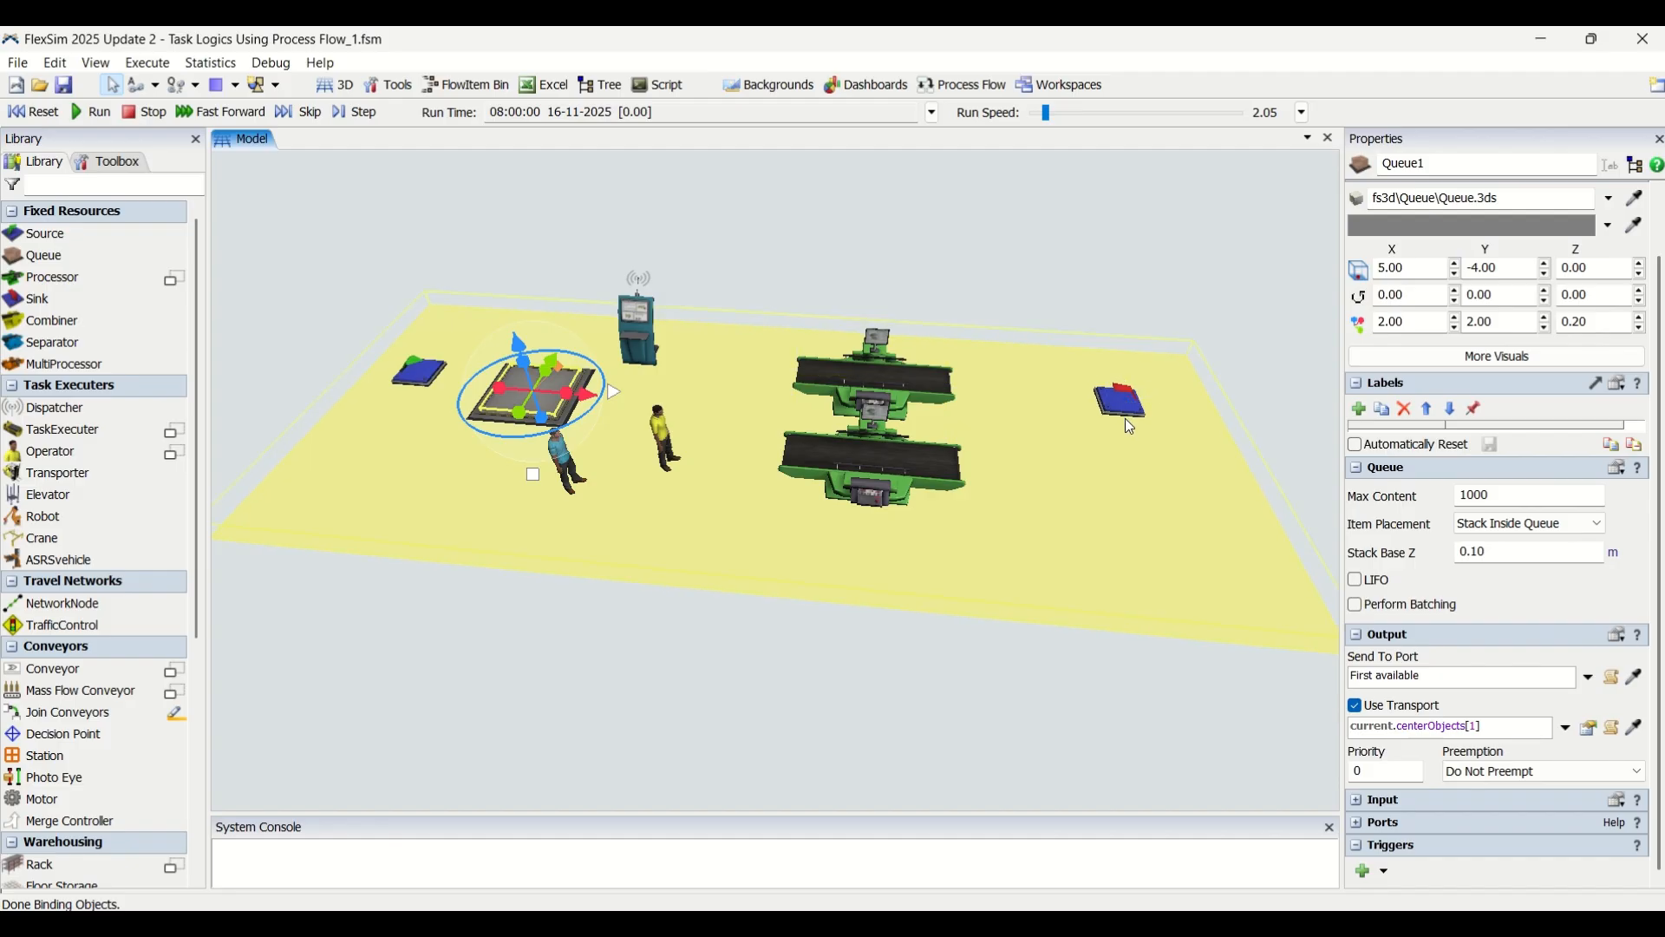
left_click(1044, 285)
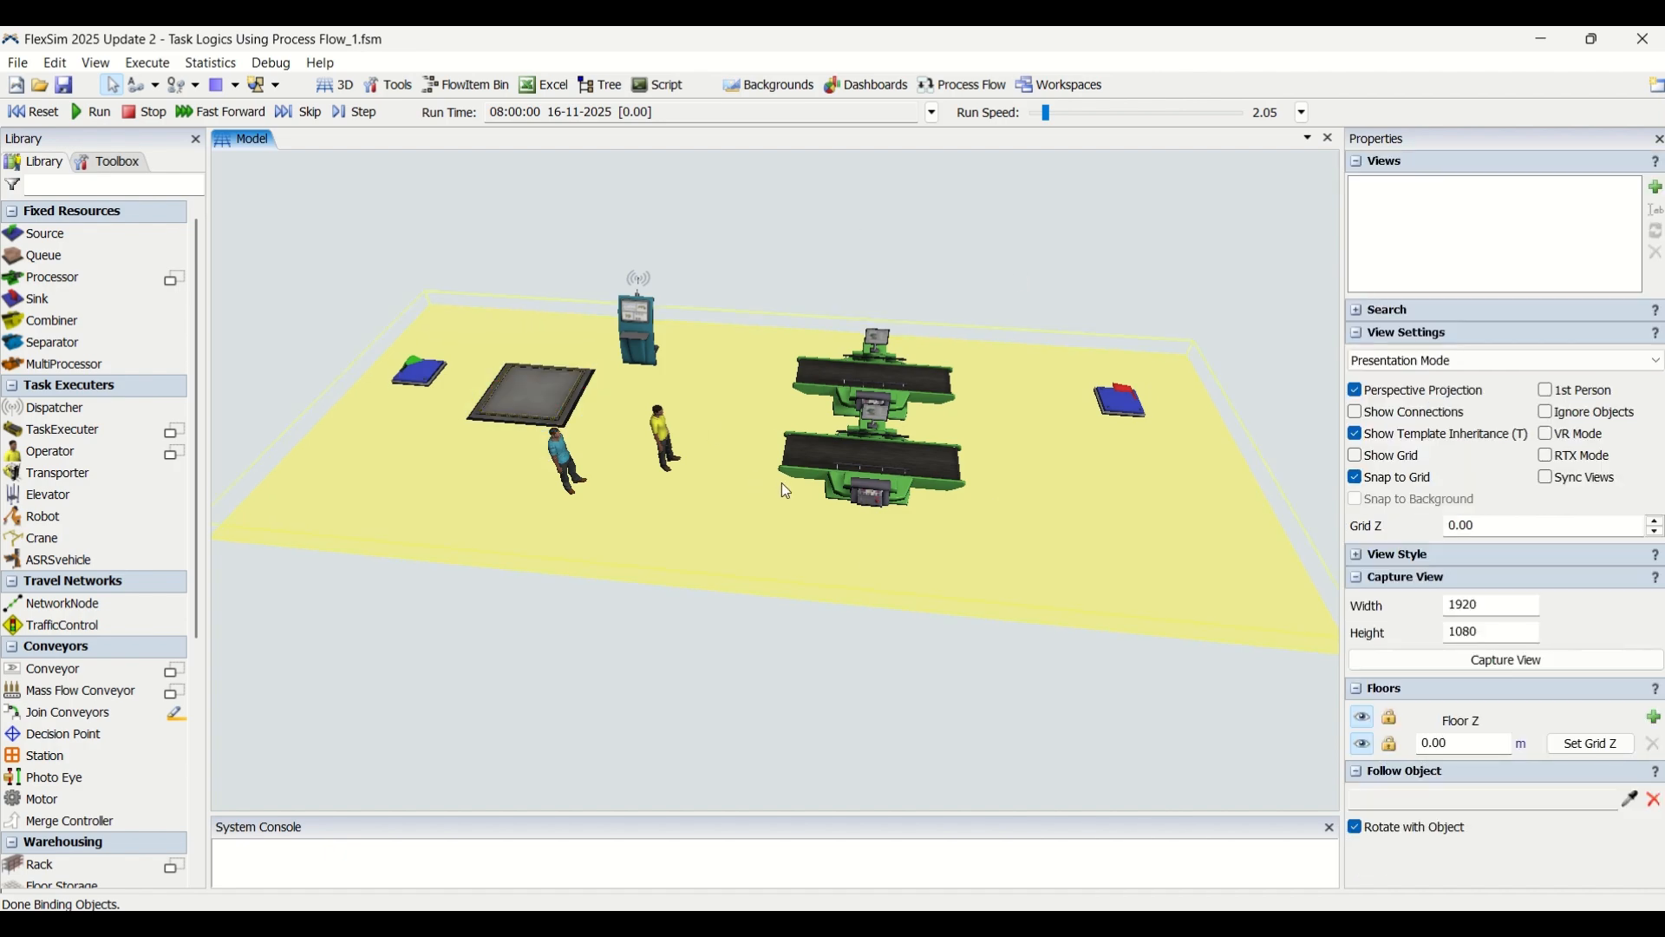
mouse_move(733, 662)
right_mouse_down()
mouse_move(825, 636)
mouse_move(739, 650)
right_mouse_up()
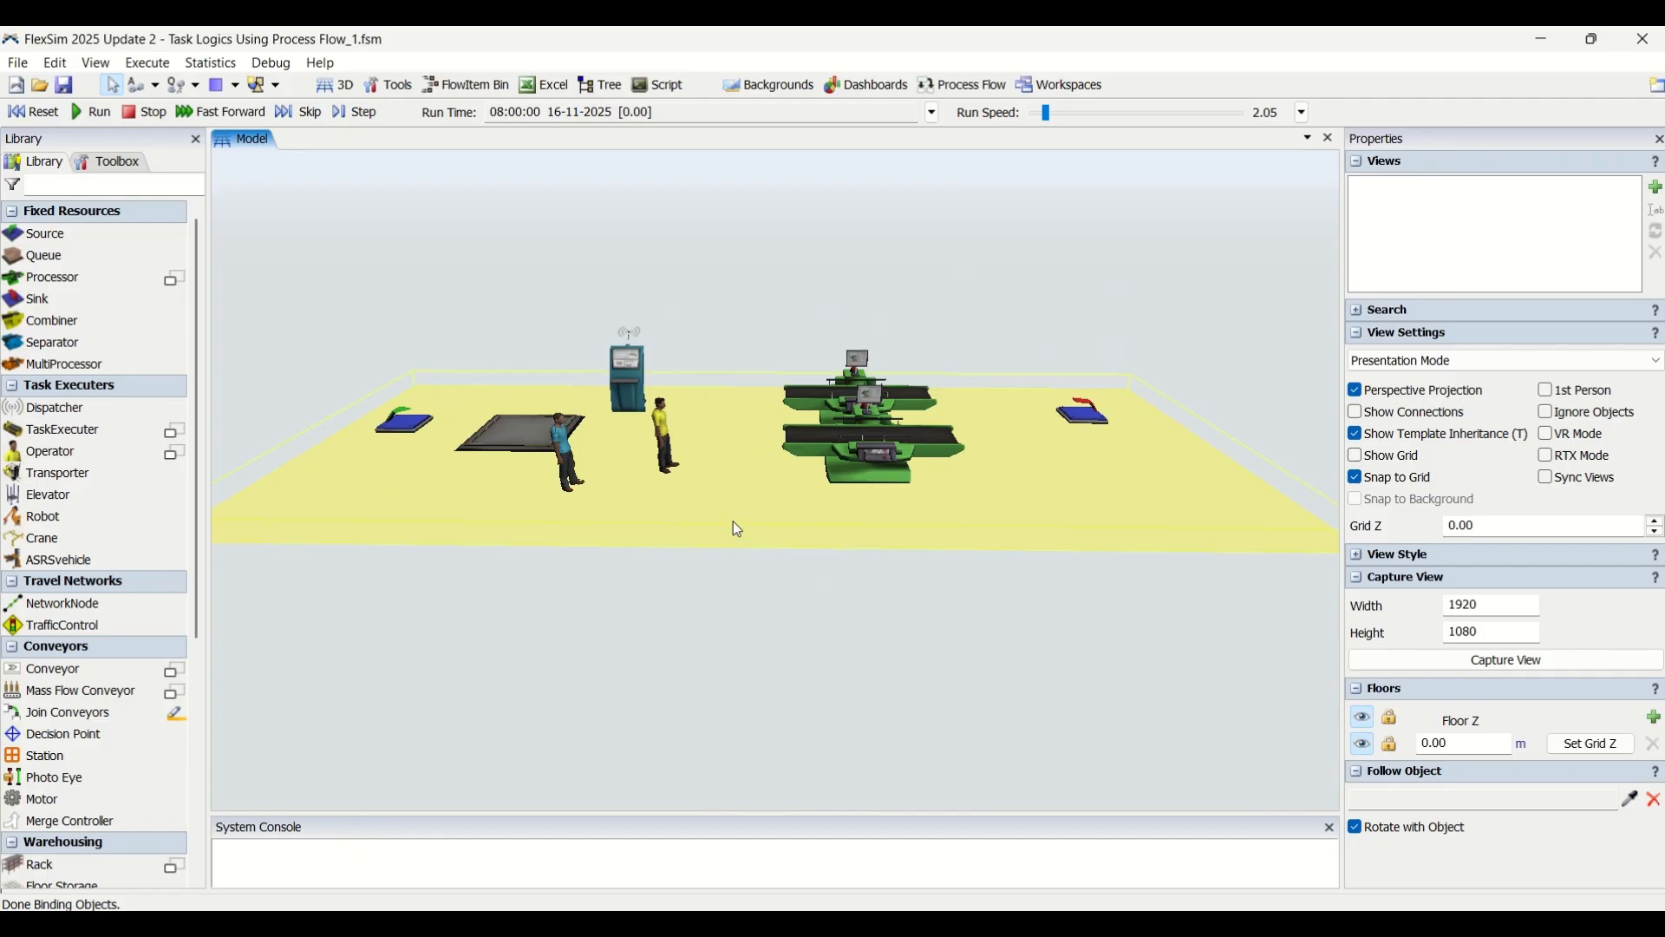
Step: Move the yellow plane with the whole production line on it farther back, to about Y 8.78
left_click_drag(733, 461, 750, 526)
right_click_drag(747, 584, 800, 625)
scroll(747, 595, "down", 2)
scroll(748, 595, "up", 1)
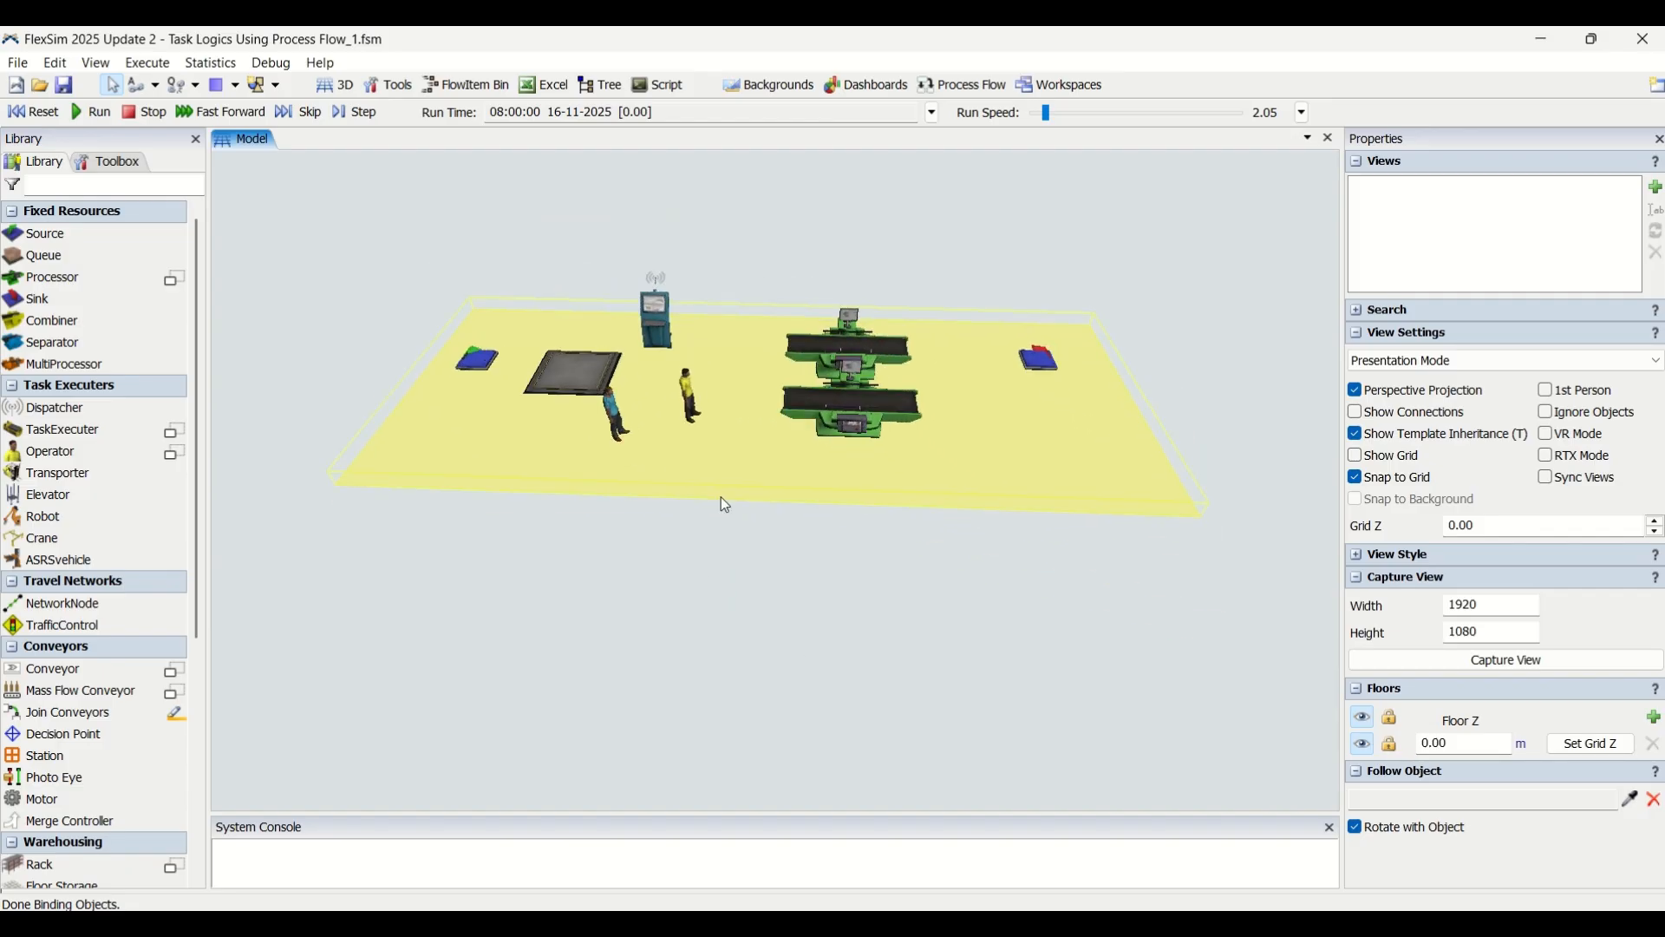
left_click_drag(746, 583, 746, 561)
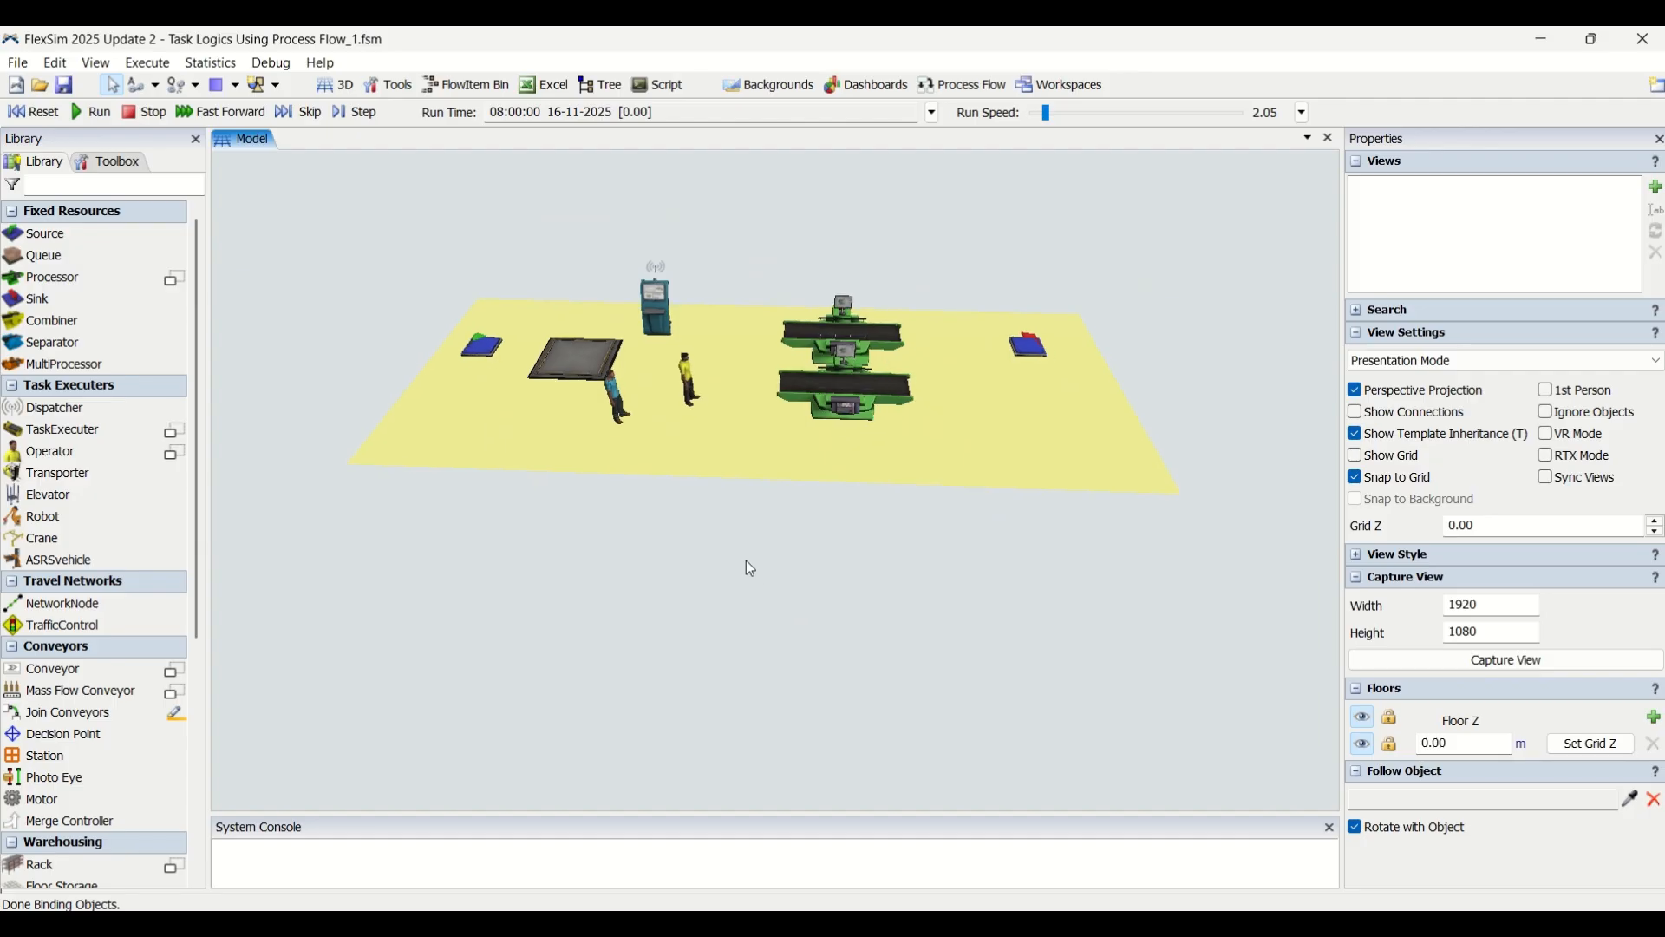
left_click_drag(777, 467, 833, 398)
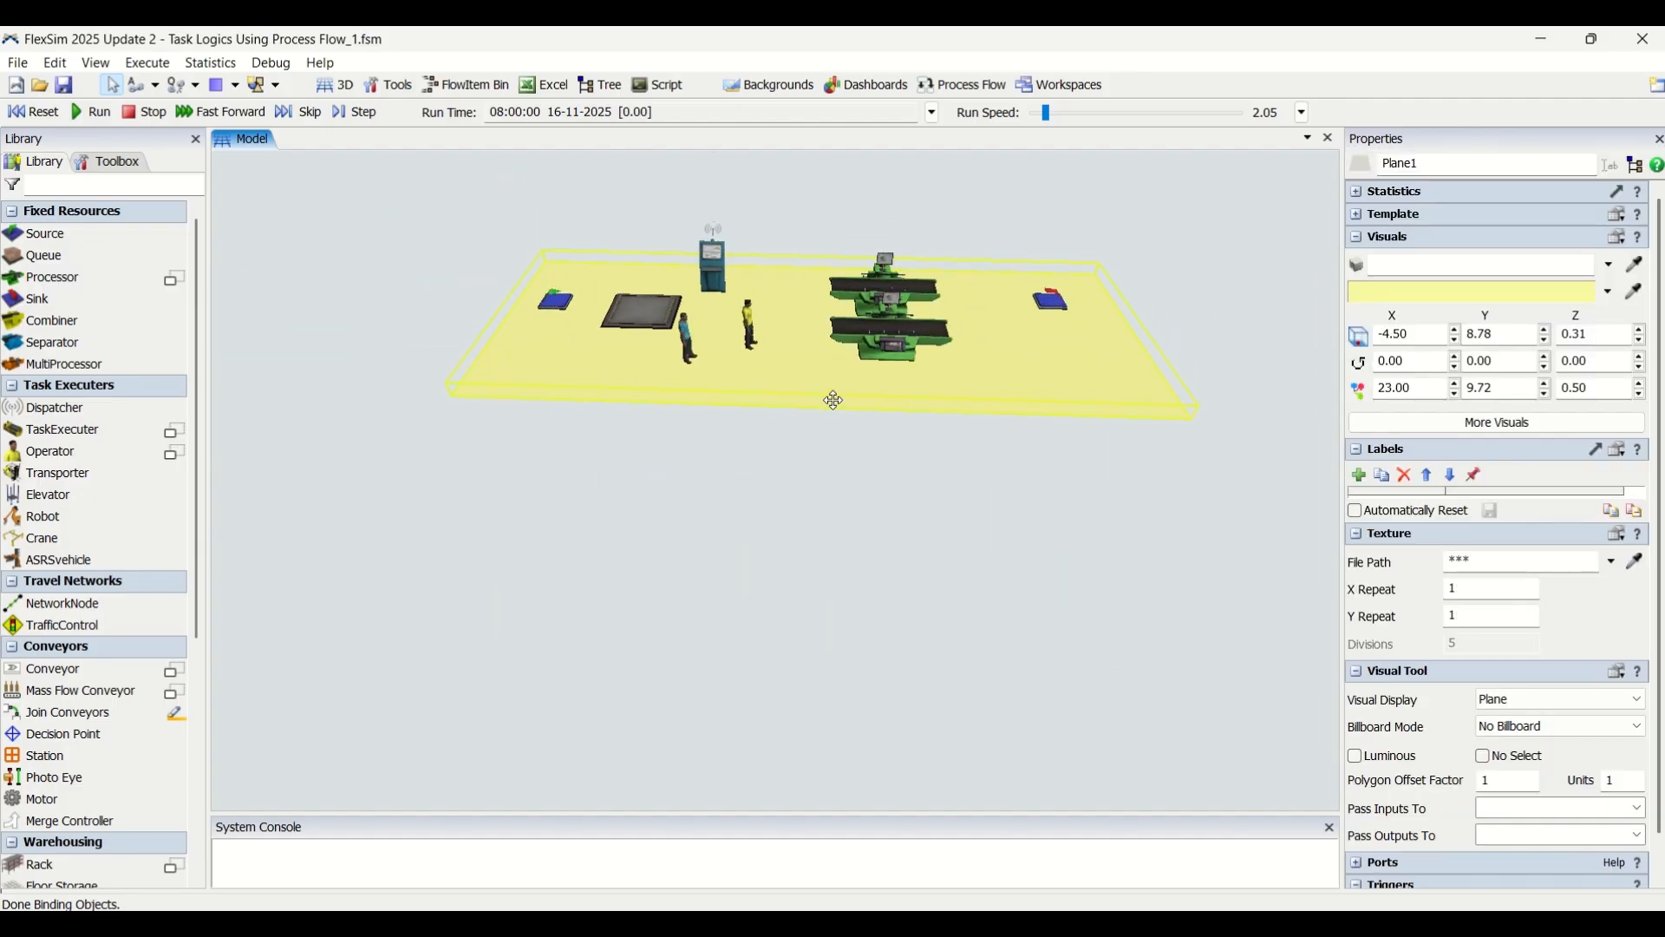
left_click(809, 556)
left_click_drag(818, 477, 803, 543)
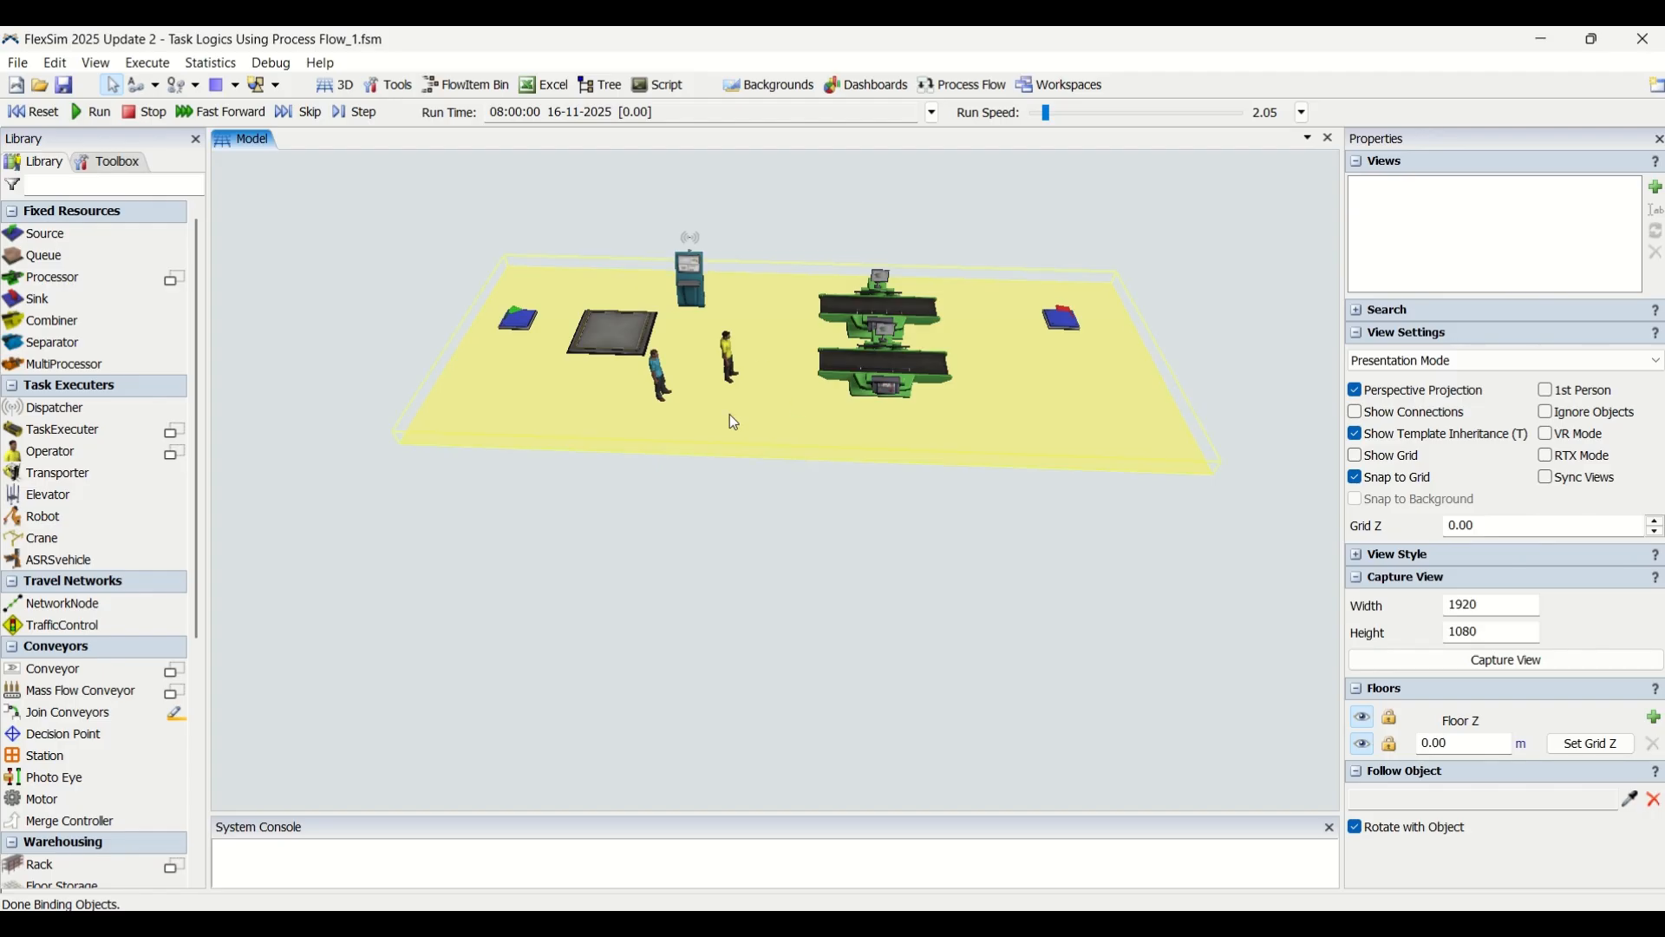
Step: Show the object connections and examine the transport settings of Queue1 and the operator settings of both processors
left_click(1355, 412)
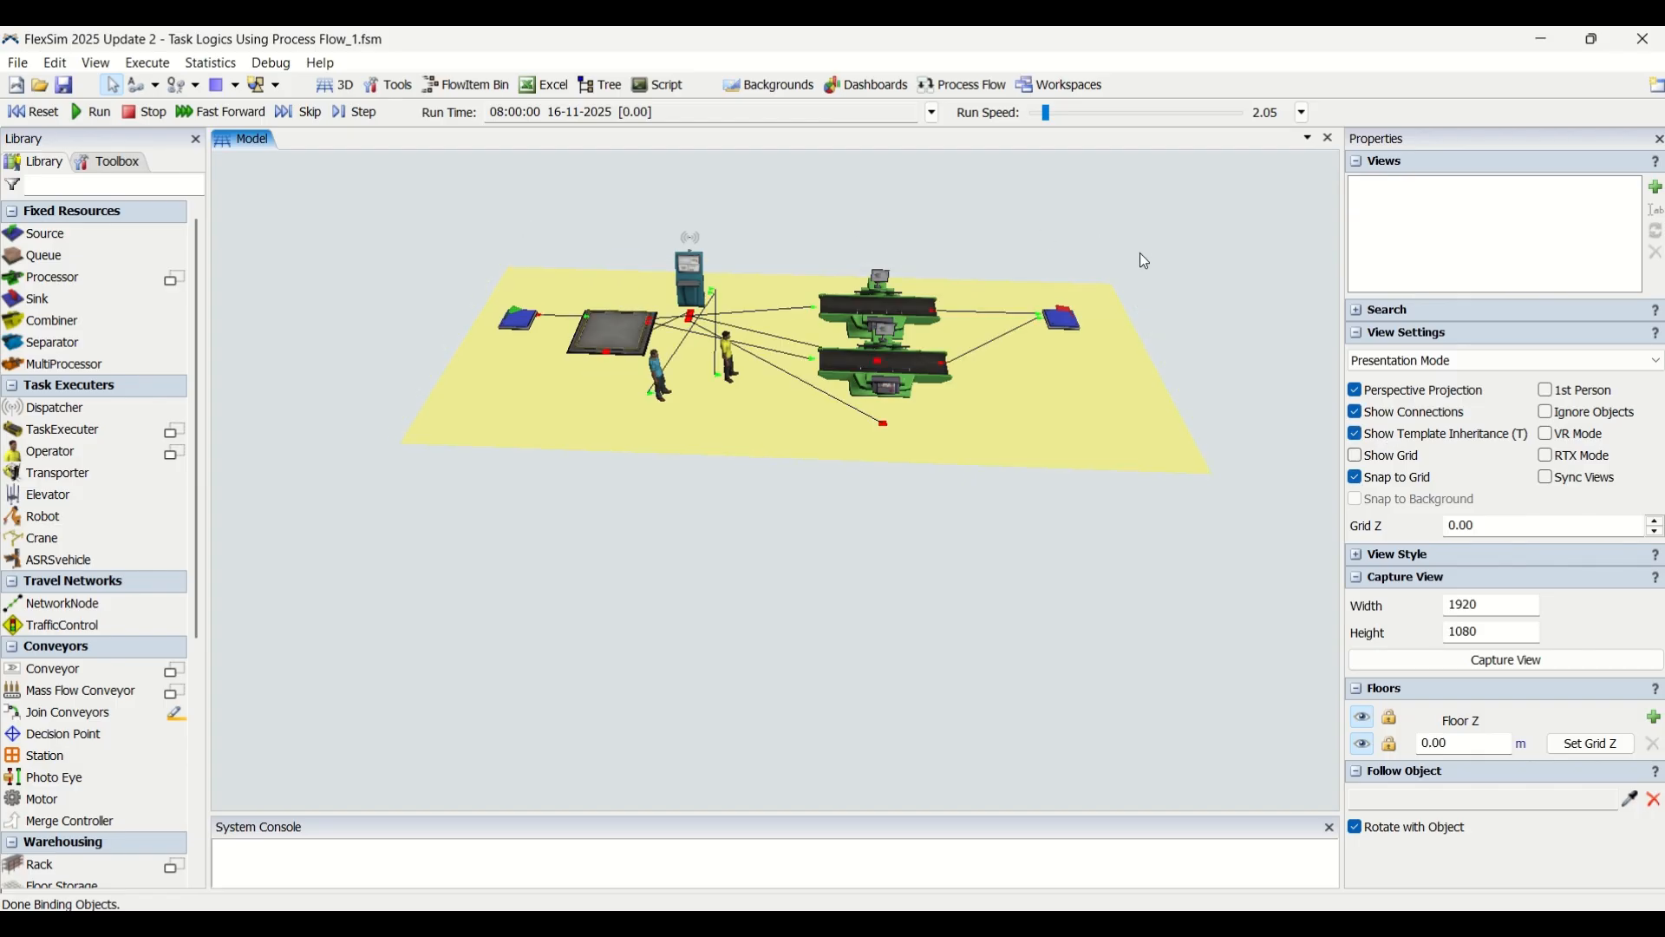
left_click(622, 337)
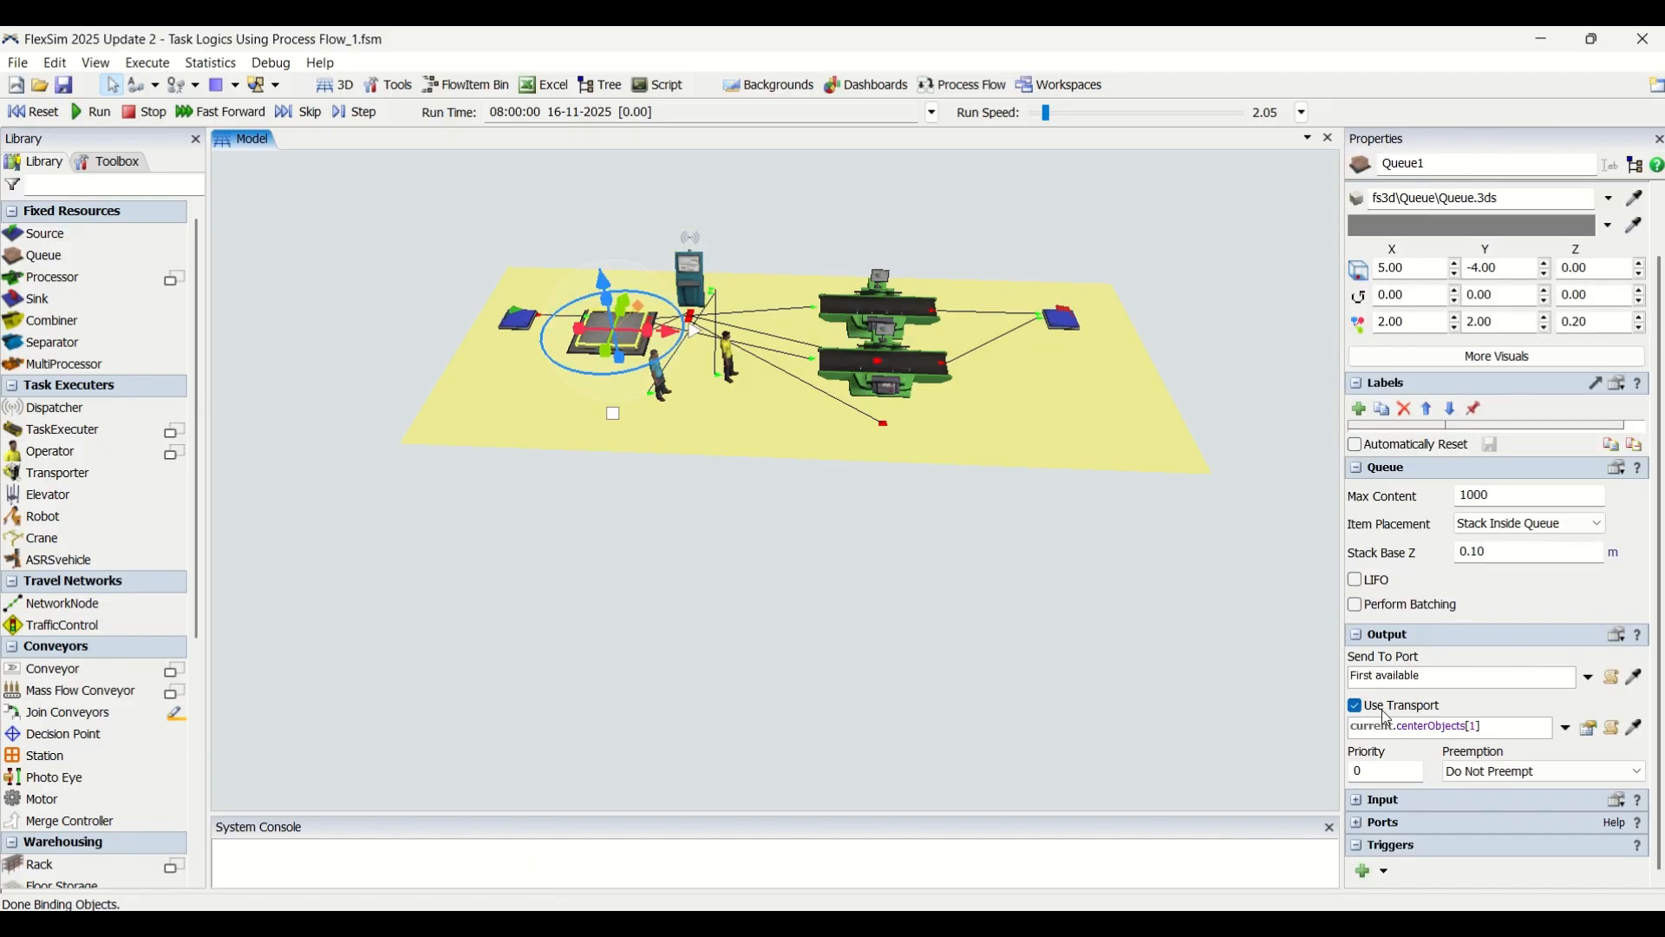
left_click(868, 320)
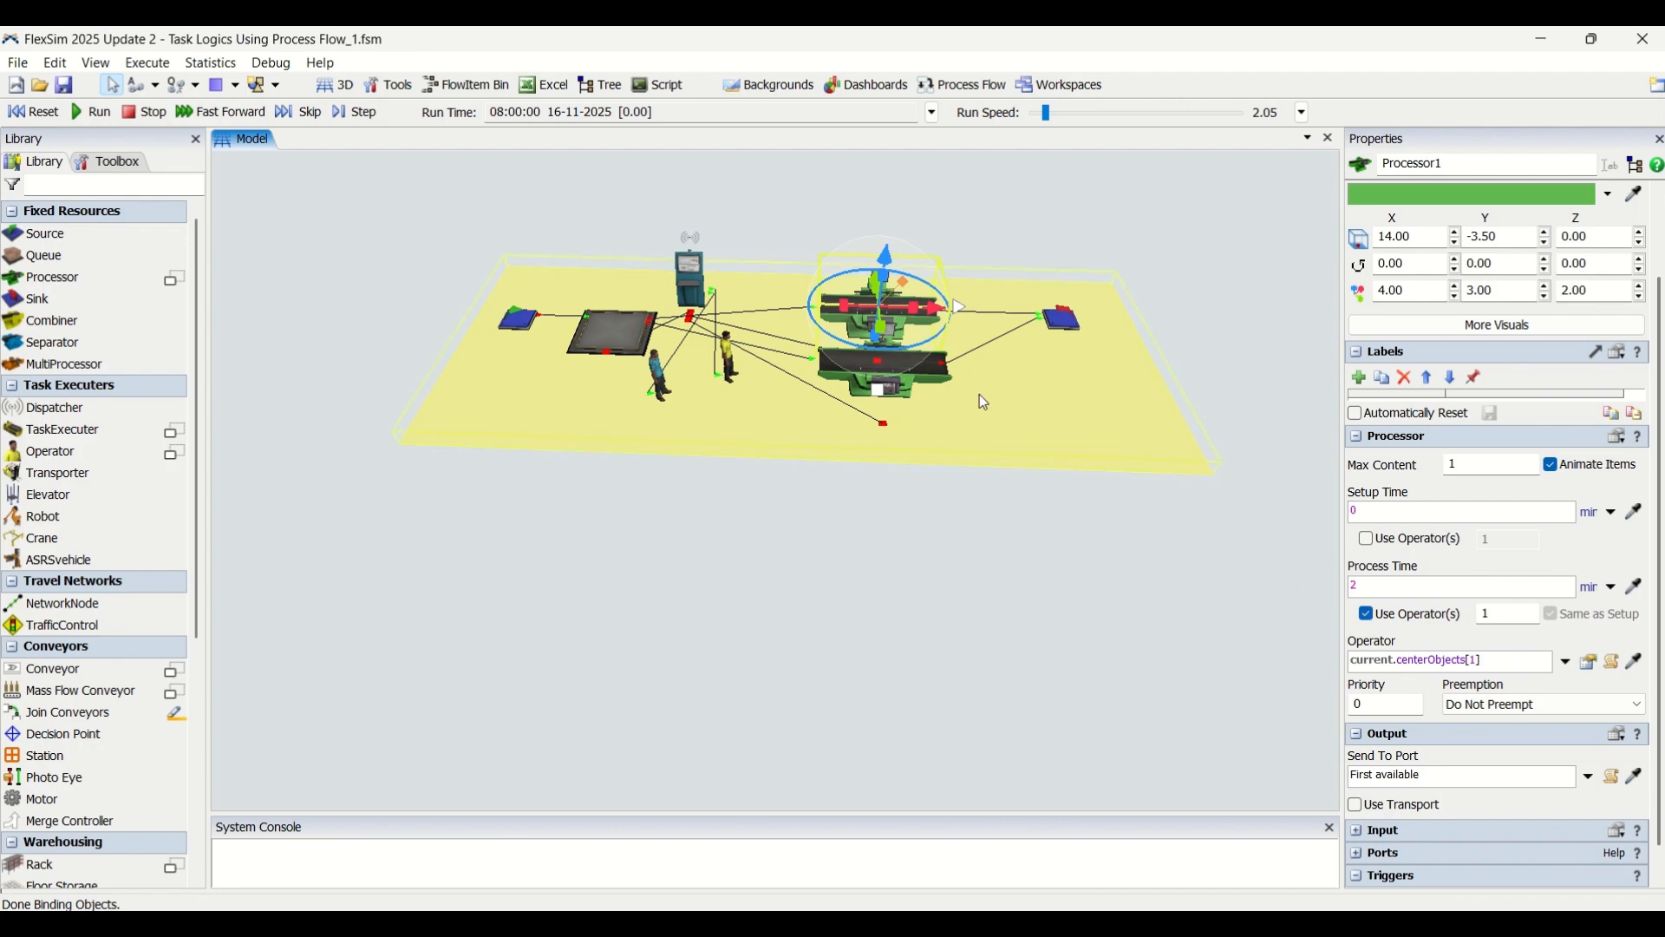
left_click(924, 384)
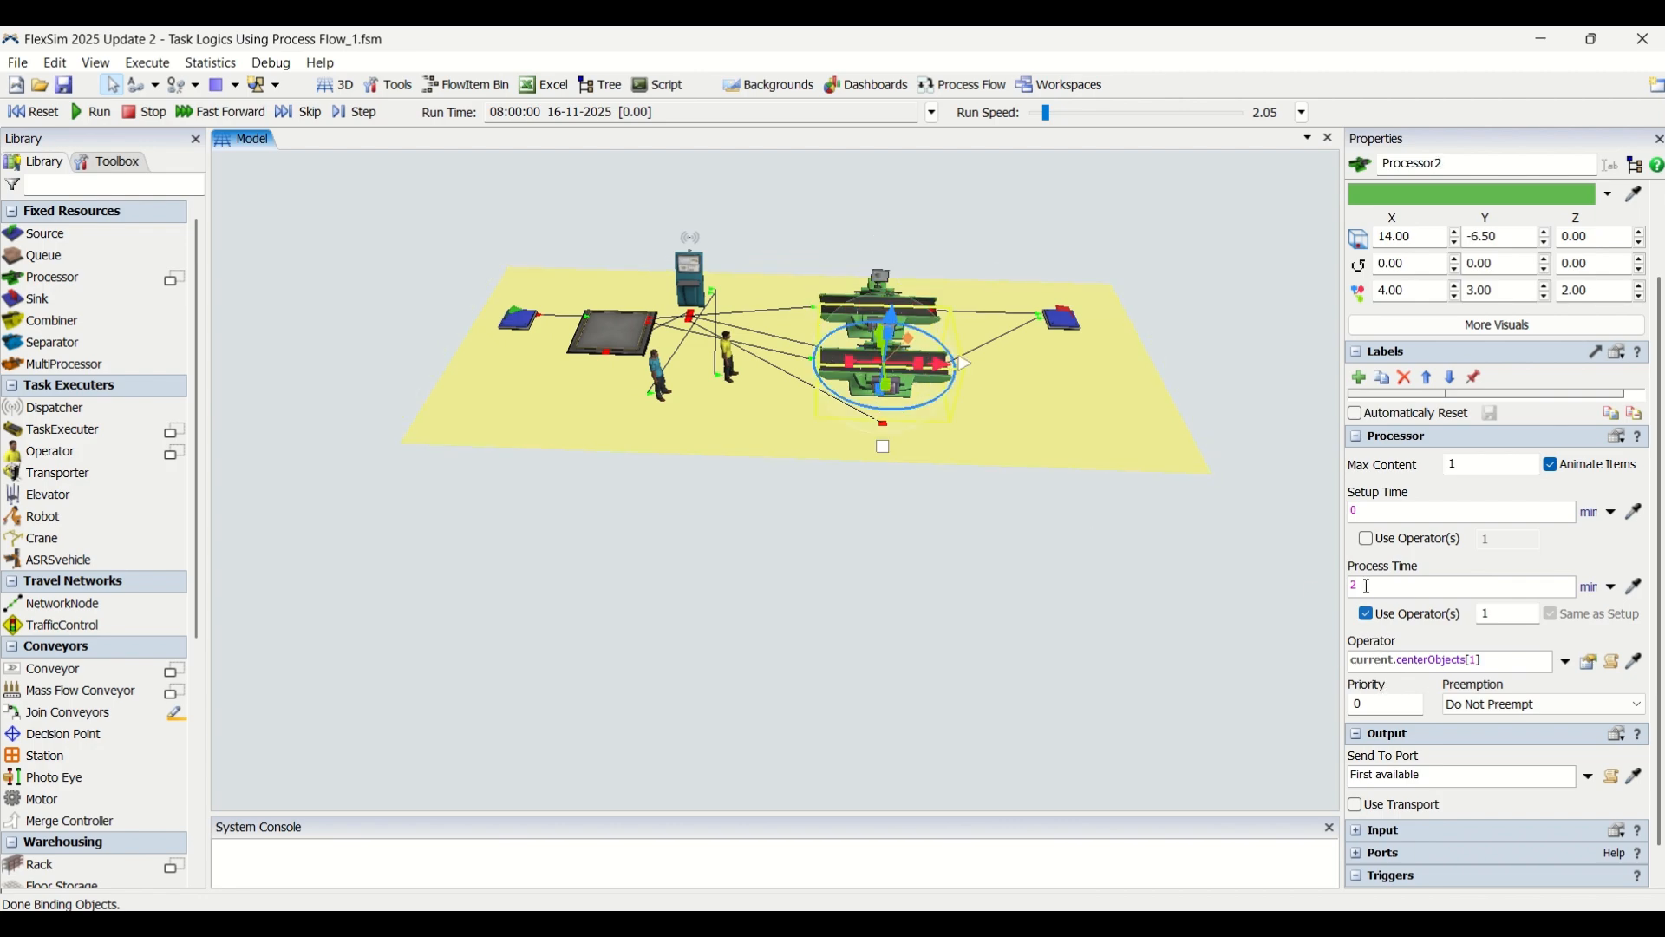
left_click(855, 618)
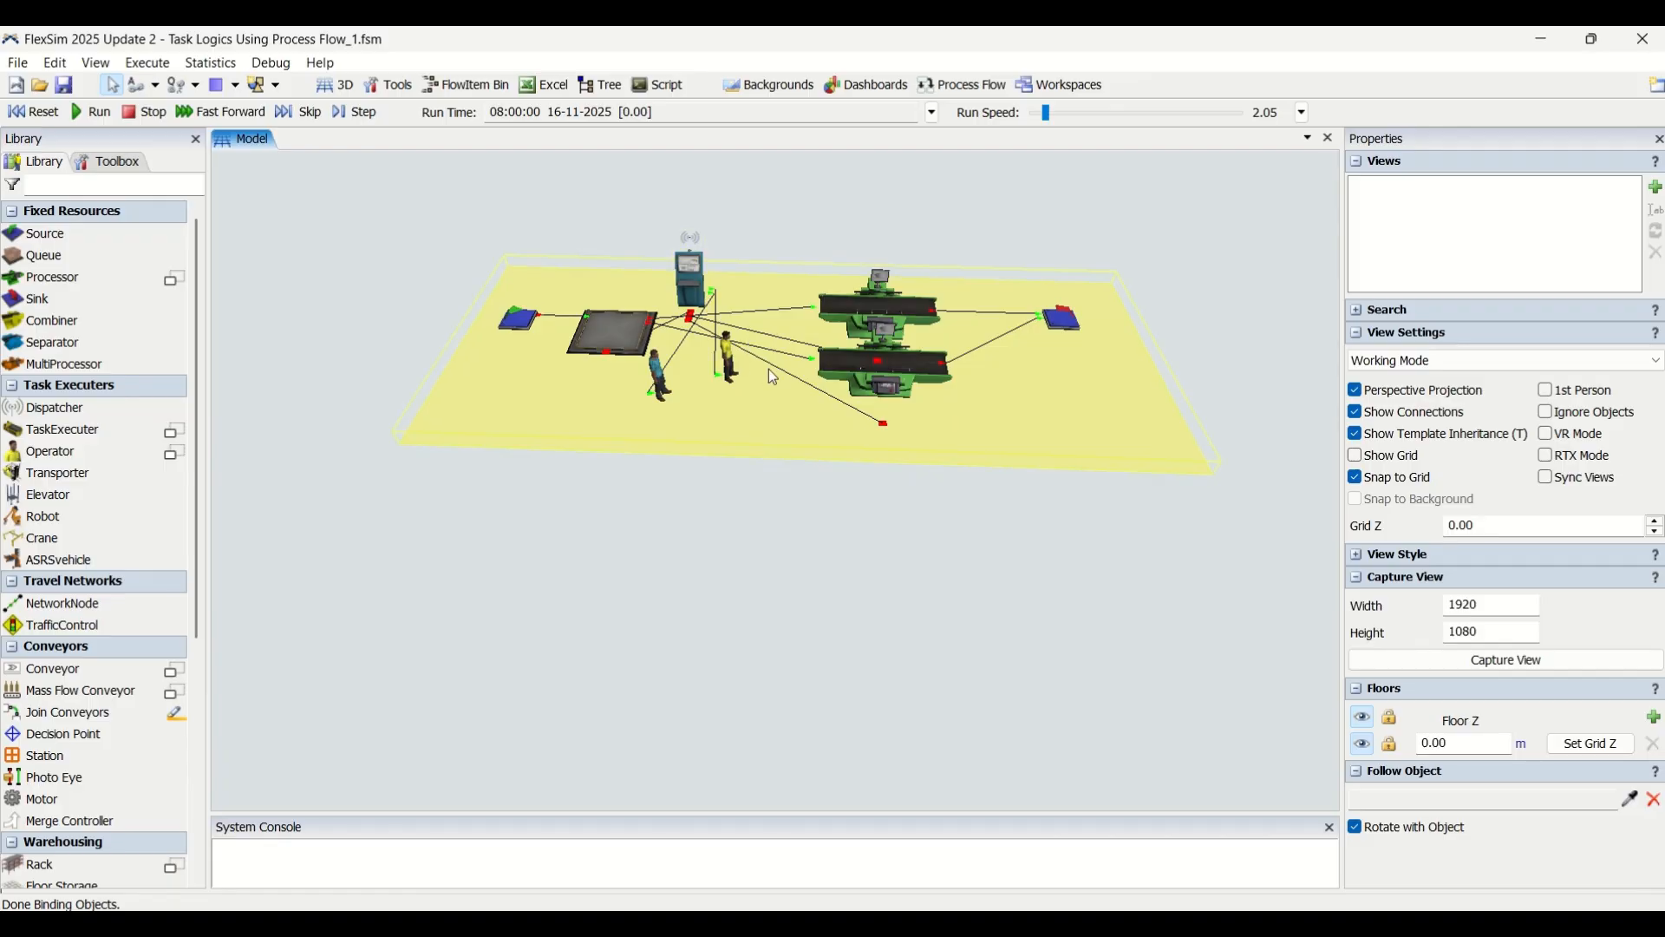
Step: Switch the view to Presentation Mode and back to Working Mode to display object names, connections and the grid
right_click_drag(713, 564, 757, 573)
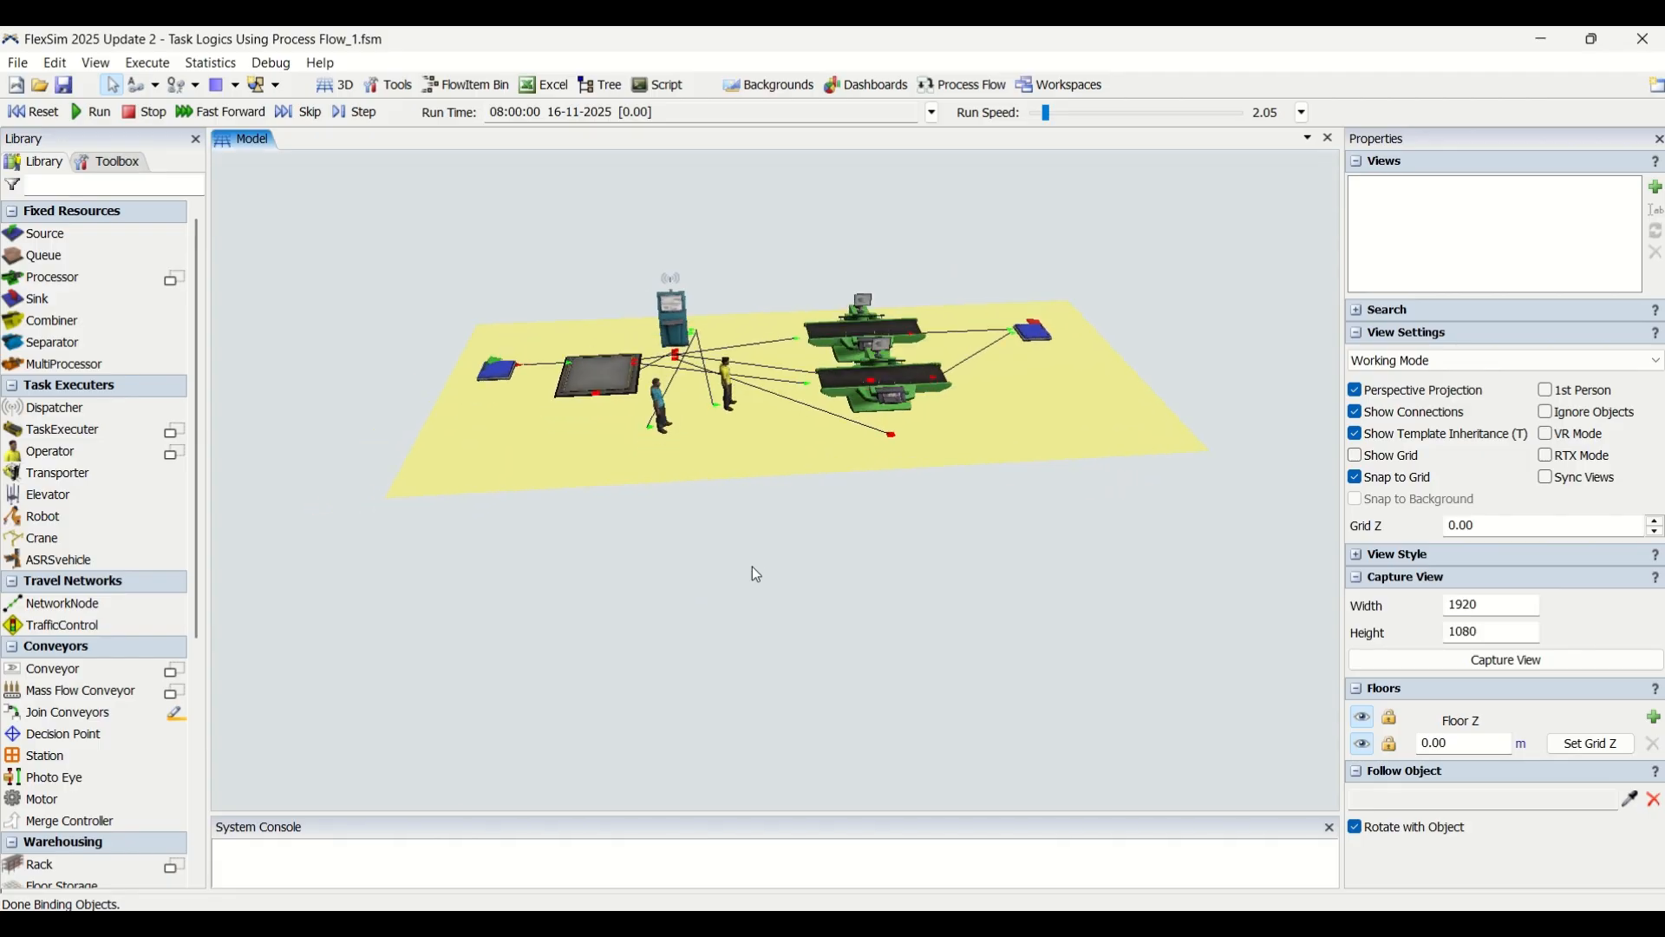
right_click_drag(844, 543, 881, 551)
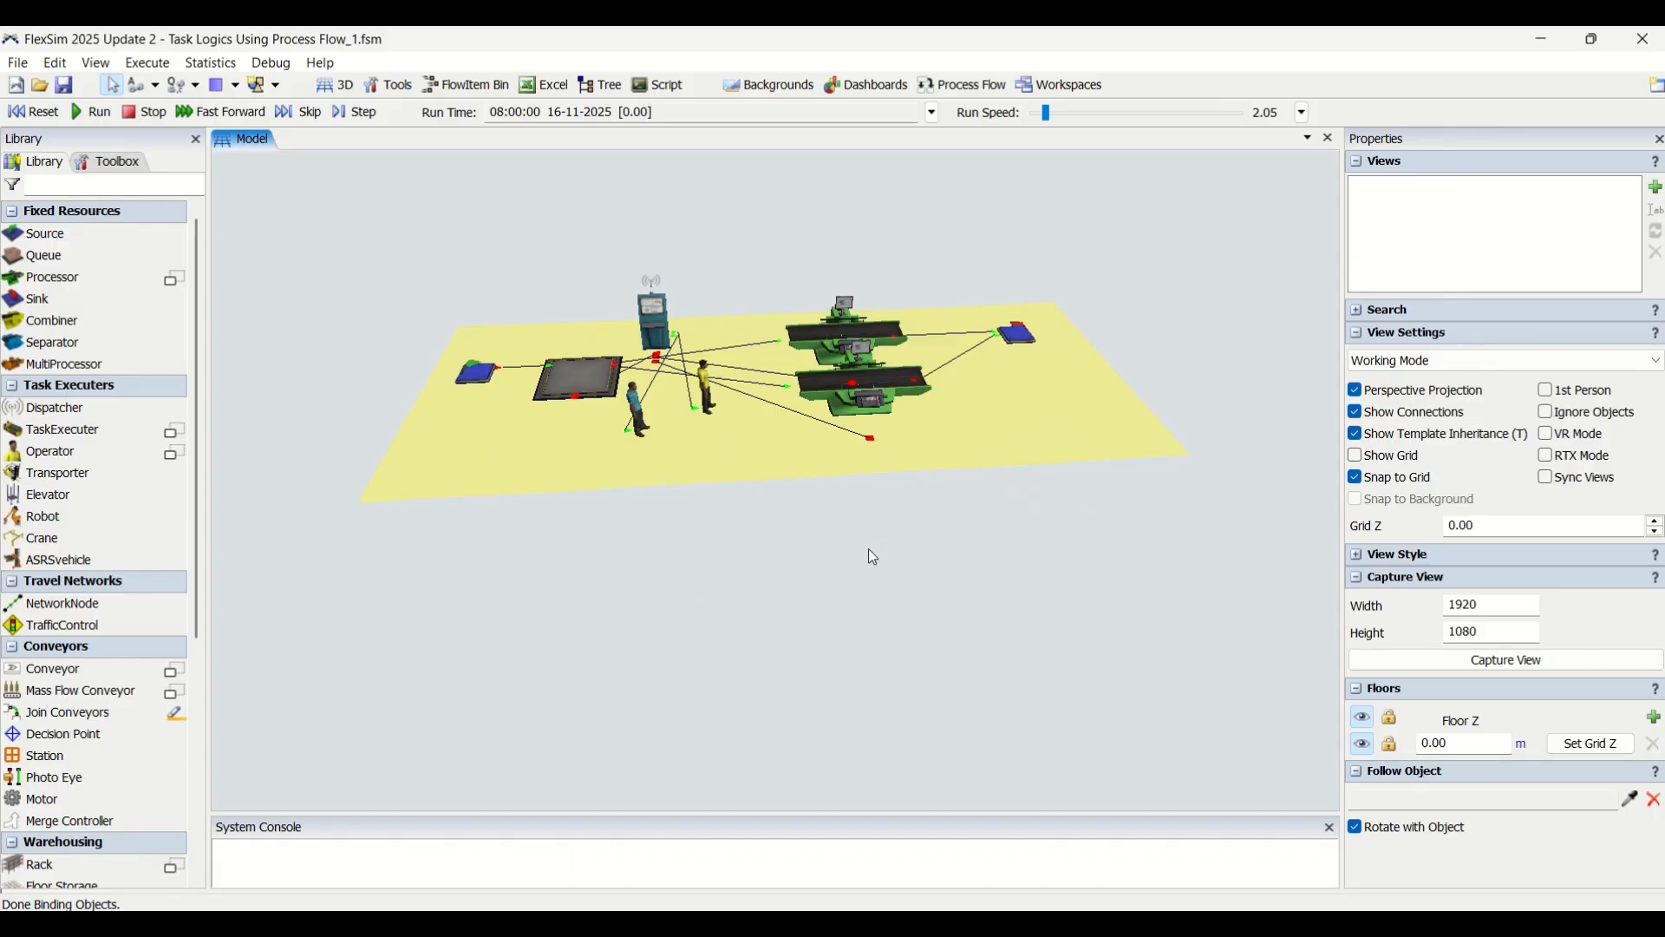
right_click_drag(934, 584, 720, 589)
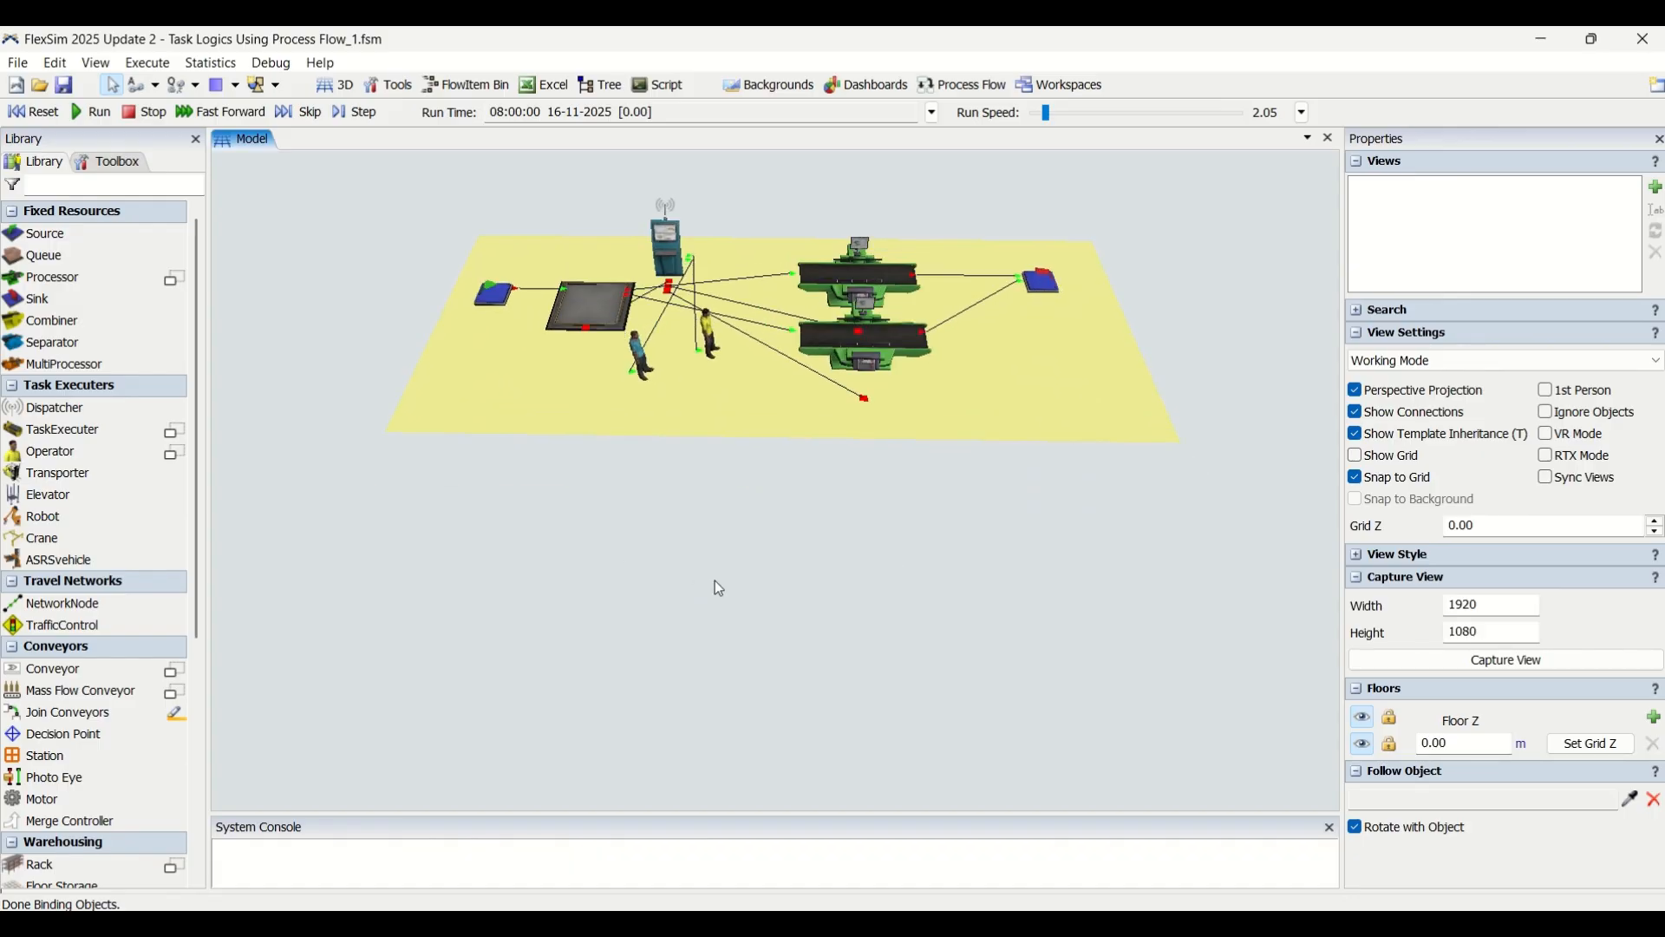
left_click(1360, 416)
left_click(1358, 415)
left_click(1400, 371)
left_click(1402, 386)
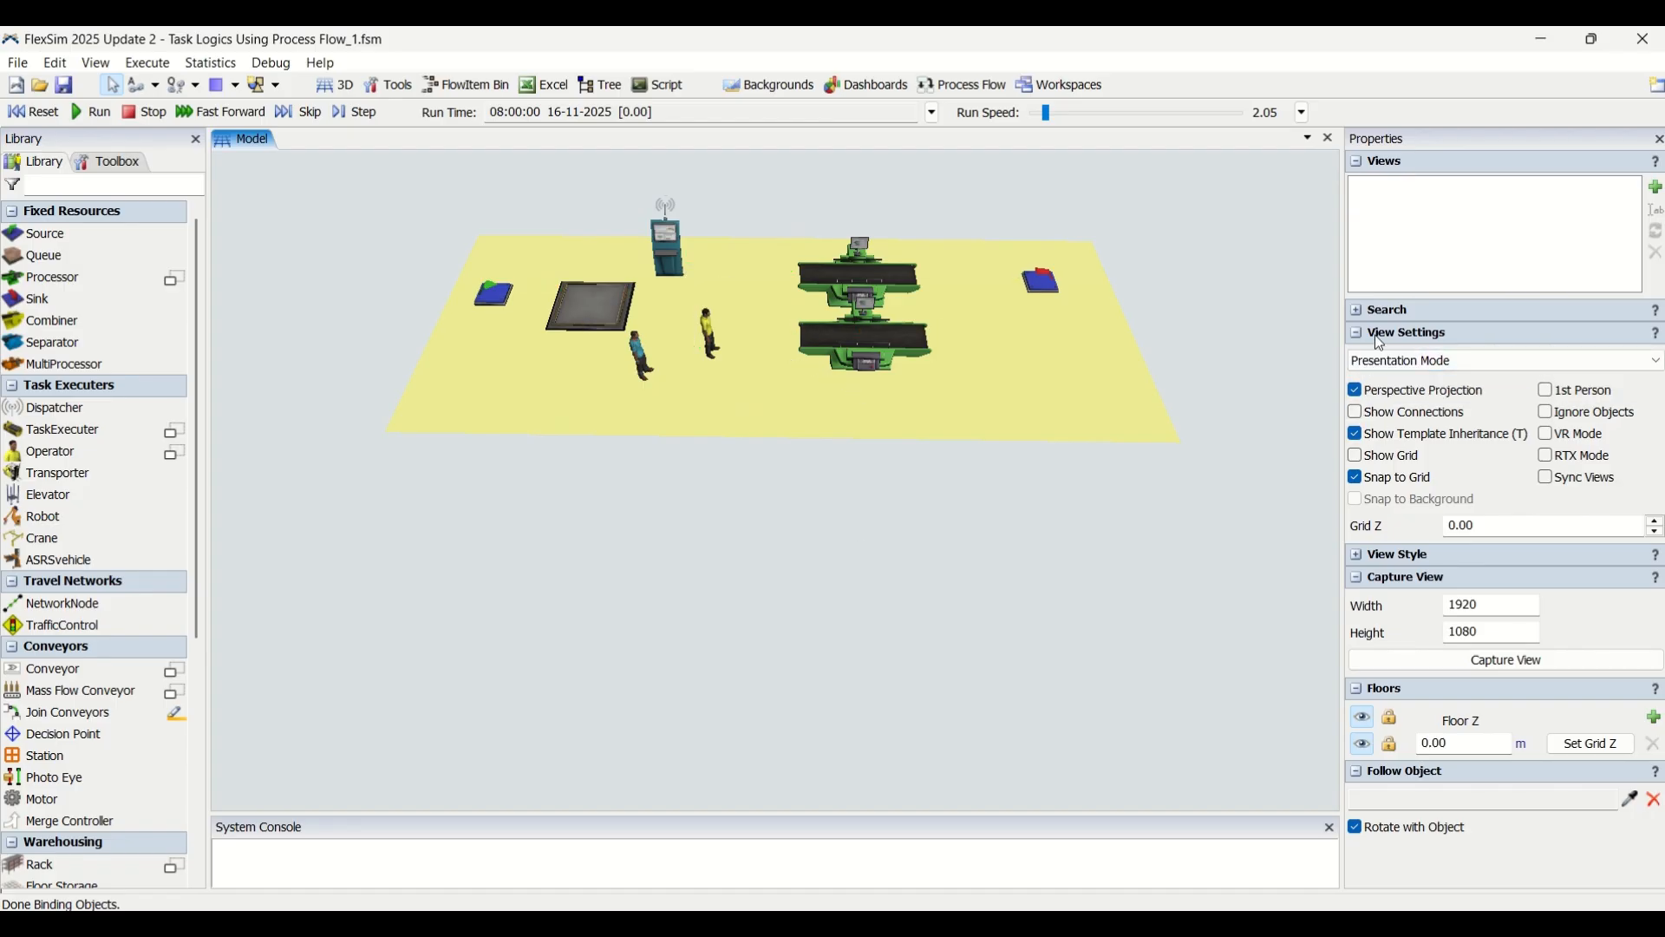
left_click(1405, 362)
left_click(1402, 375)
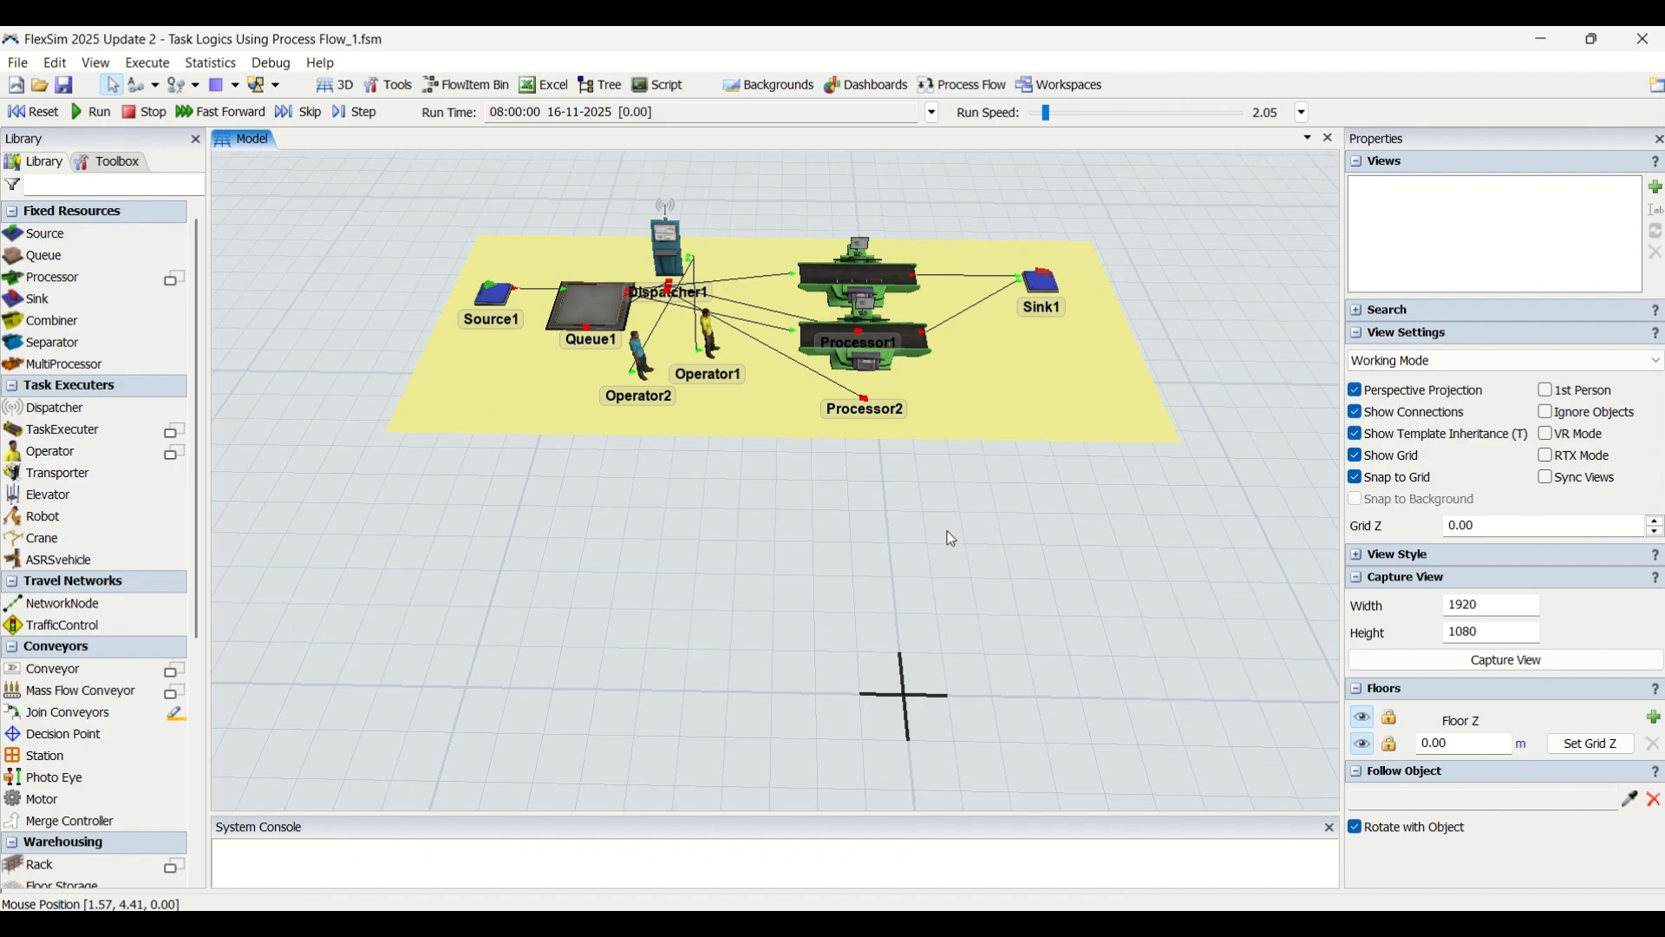
Step: Duplicate the yellow plane with its complete model and place the copy in front of the original, at about X -2.89, Y 1.14
left_click_drag(820, 528, 810, 459)
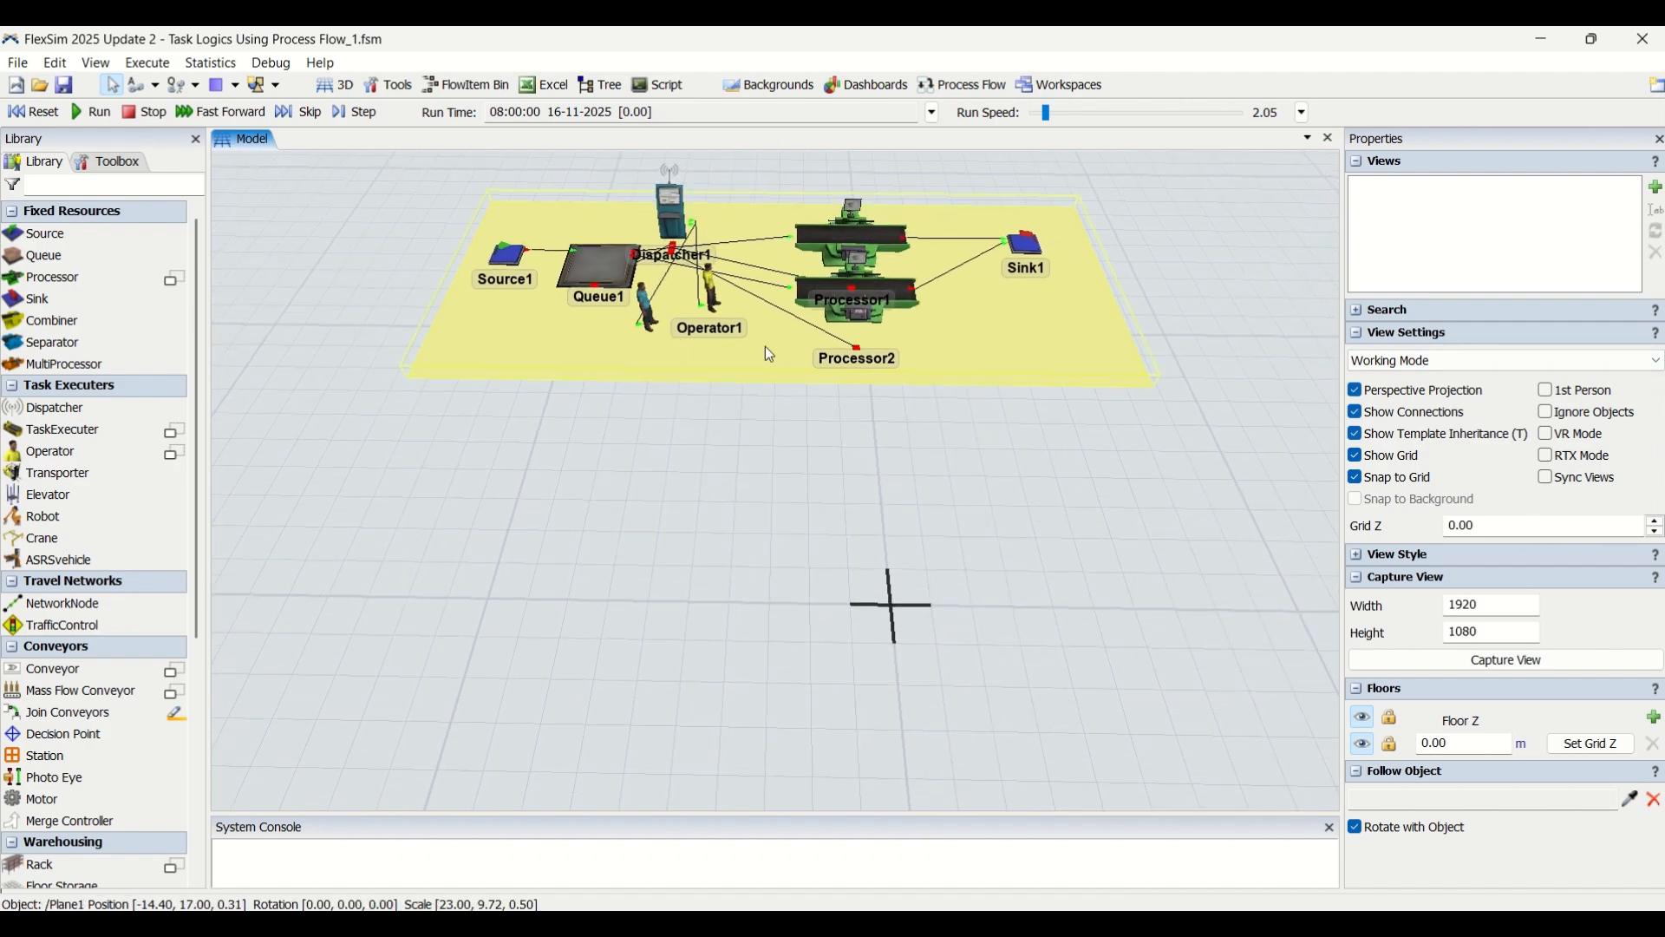
left_click(769, 355)
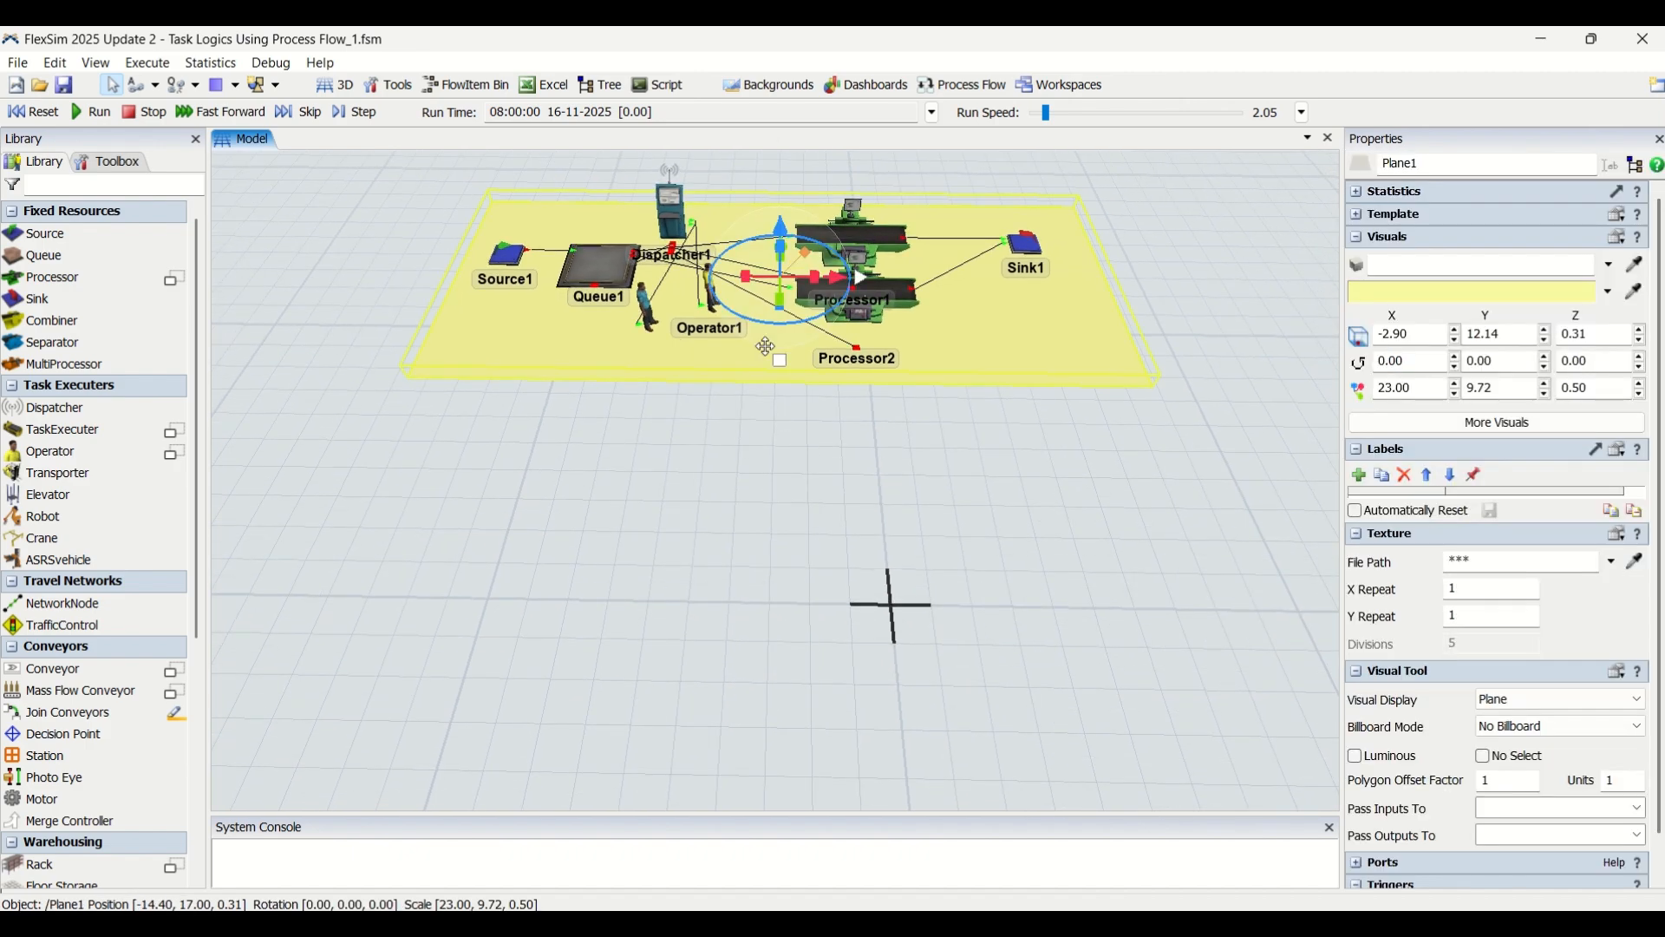
left_click(431, 489)
key("ctrl+v")
left_click_drag(492, 480, 457, 410)
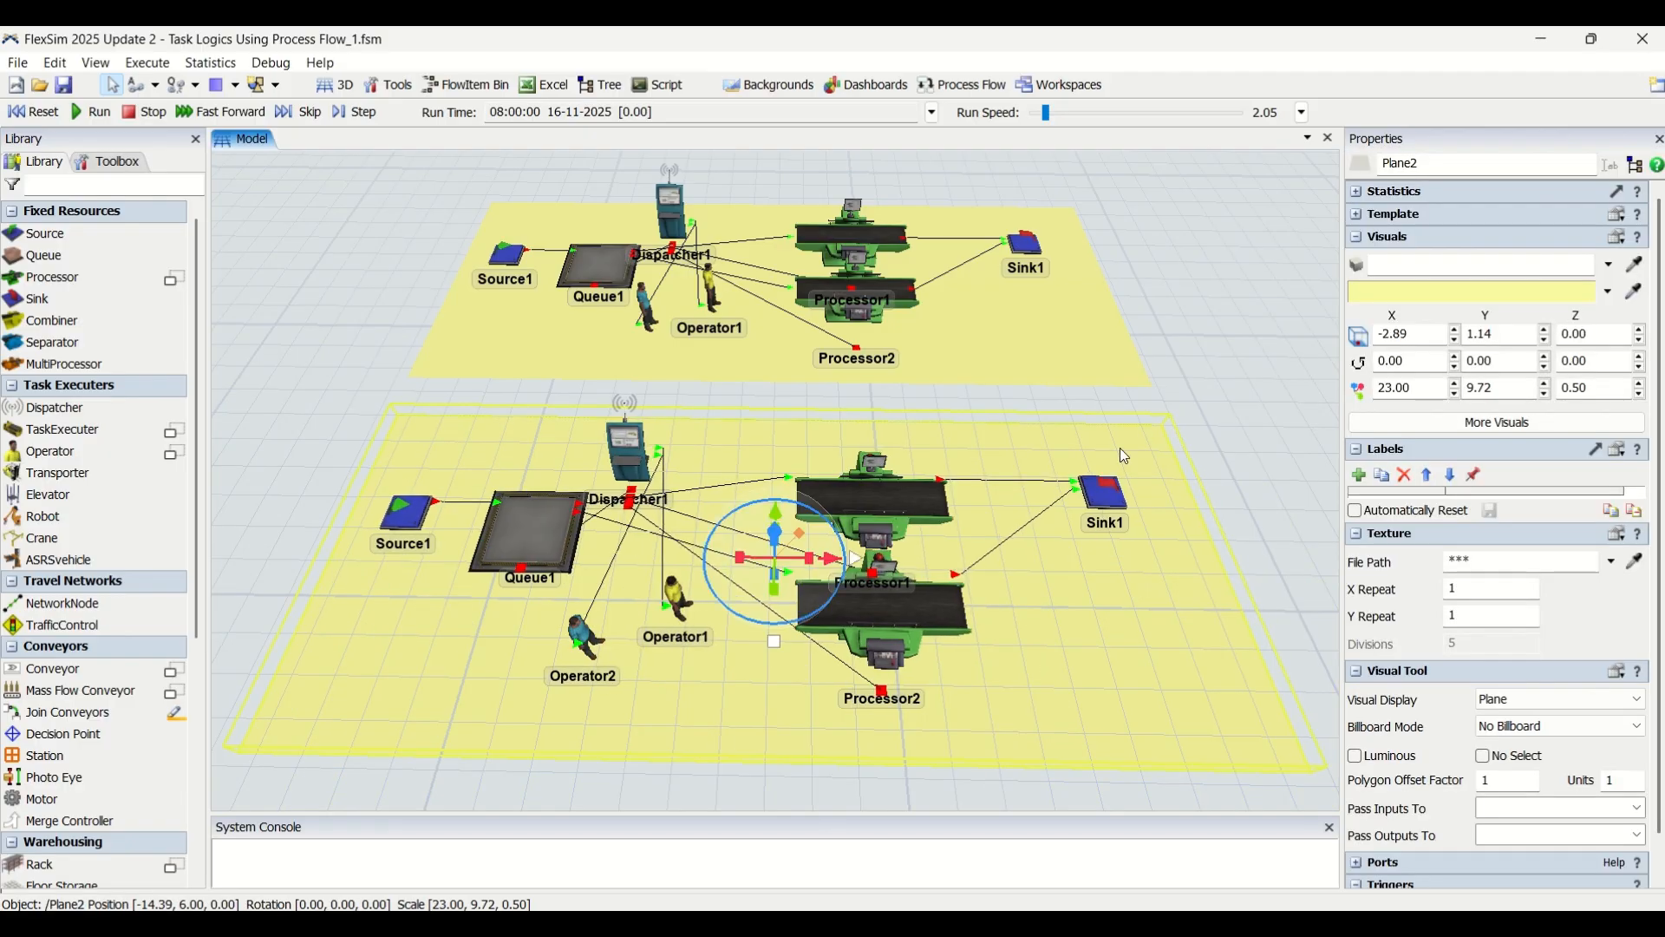
Step: Recolor the copied plane light orange (RGB 253, 228, 208) and compare it with the original yellow plane
left_click(1611, 293)
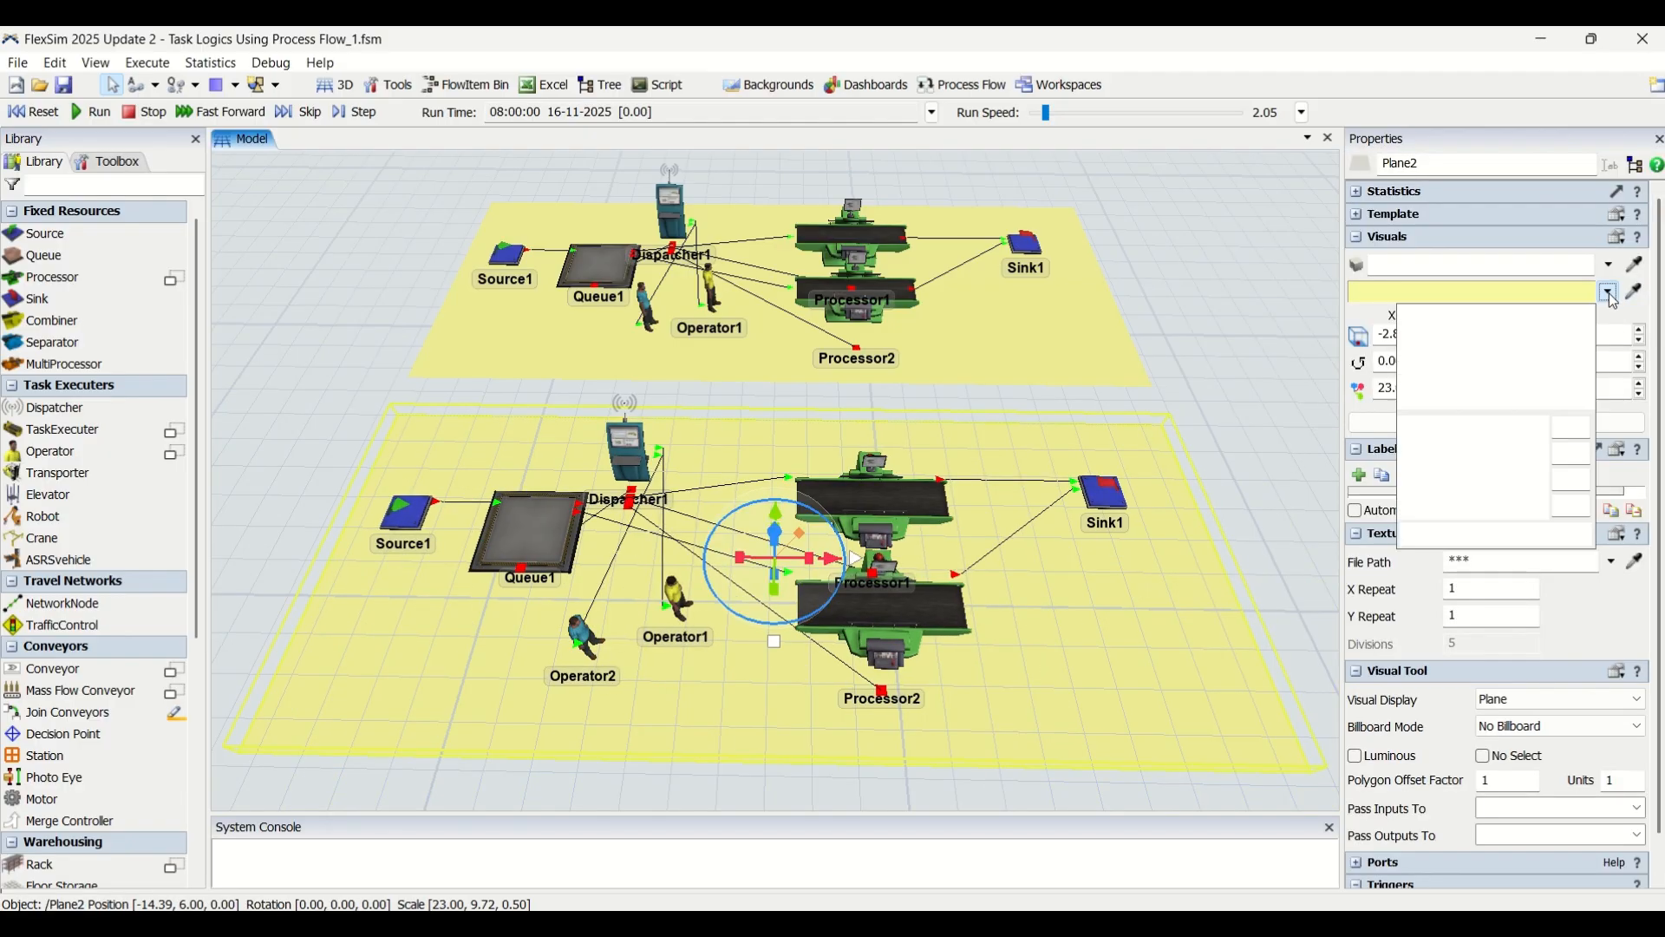
left_click(1467, 343)
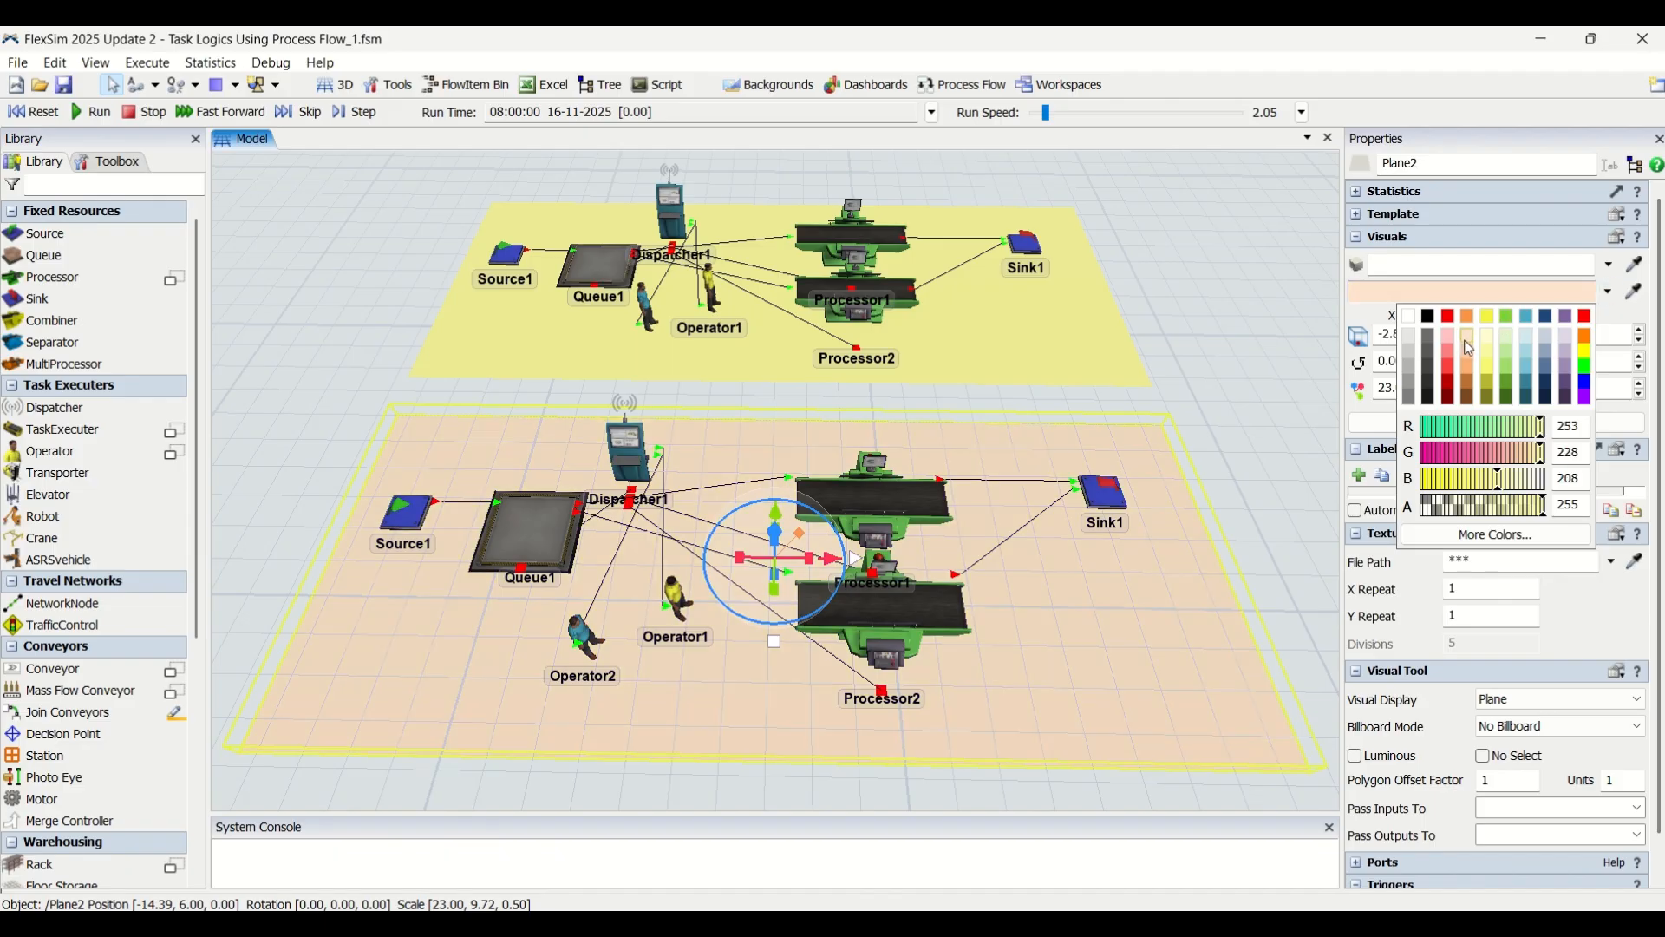
left_click(1199, 382)
left_click(1197, 420)
scroll(995, 428, "down", 3)
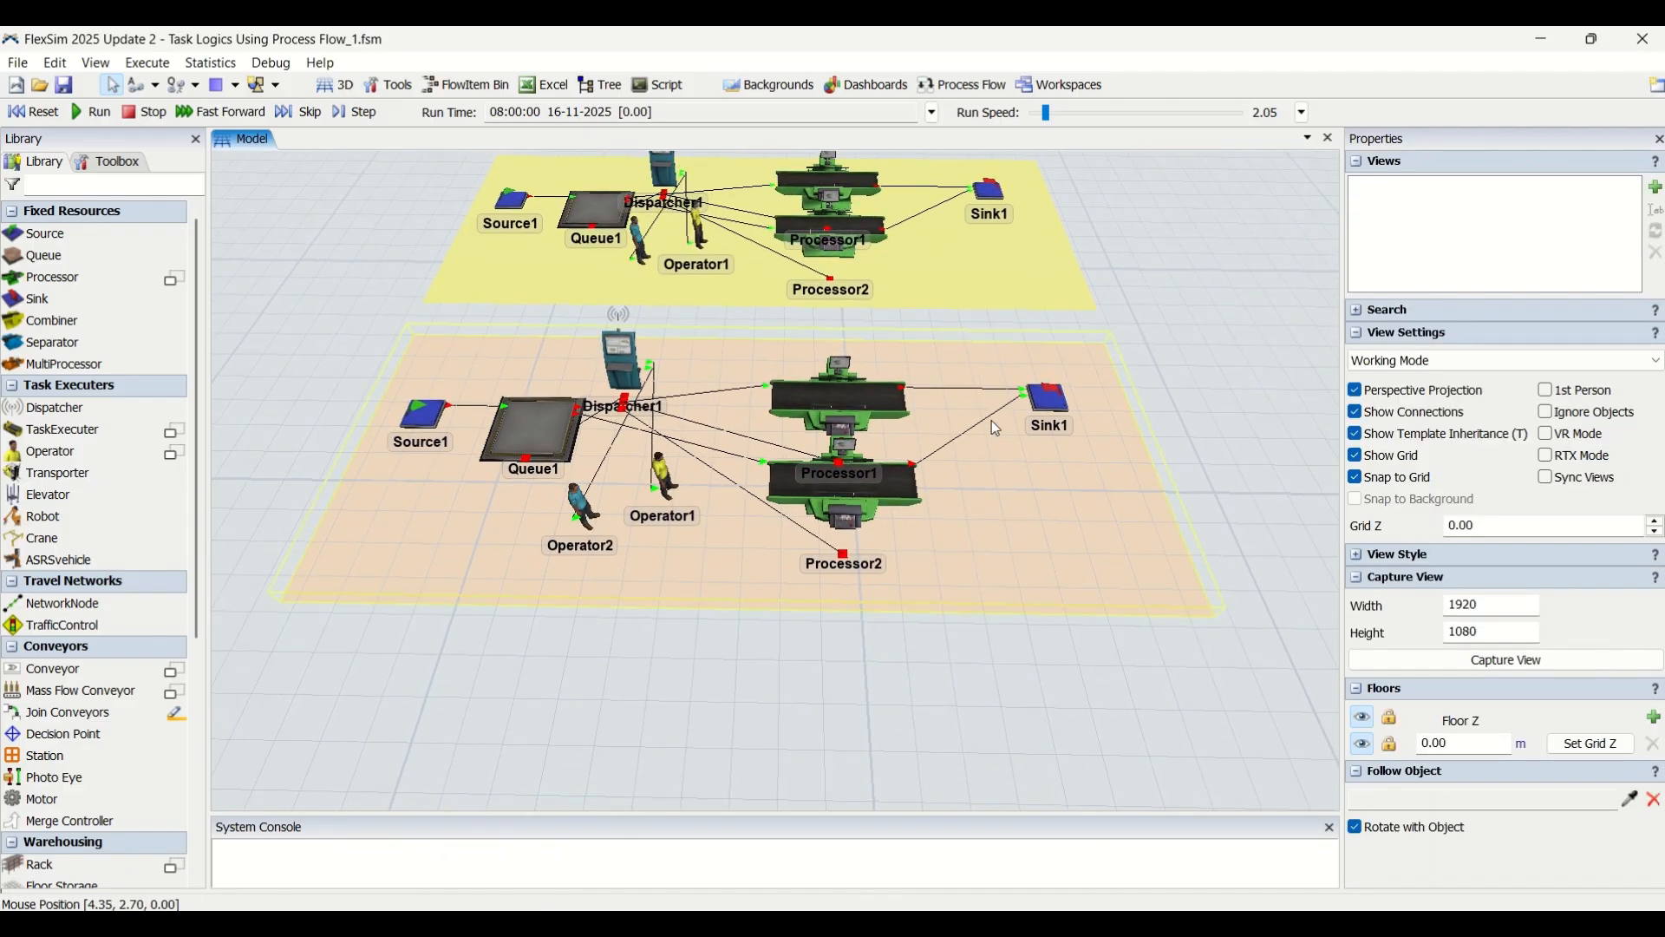
left_click(1045, 297)
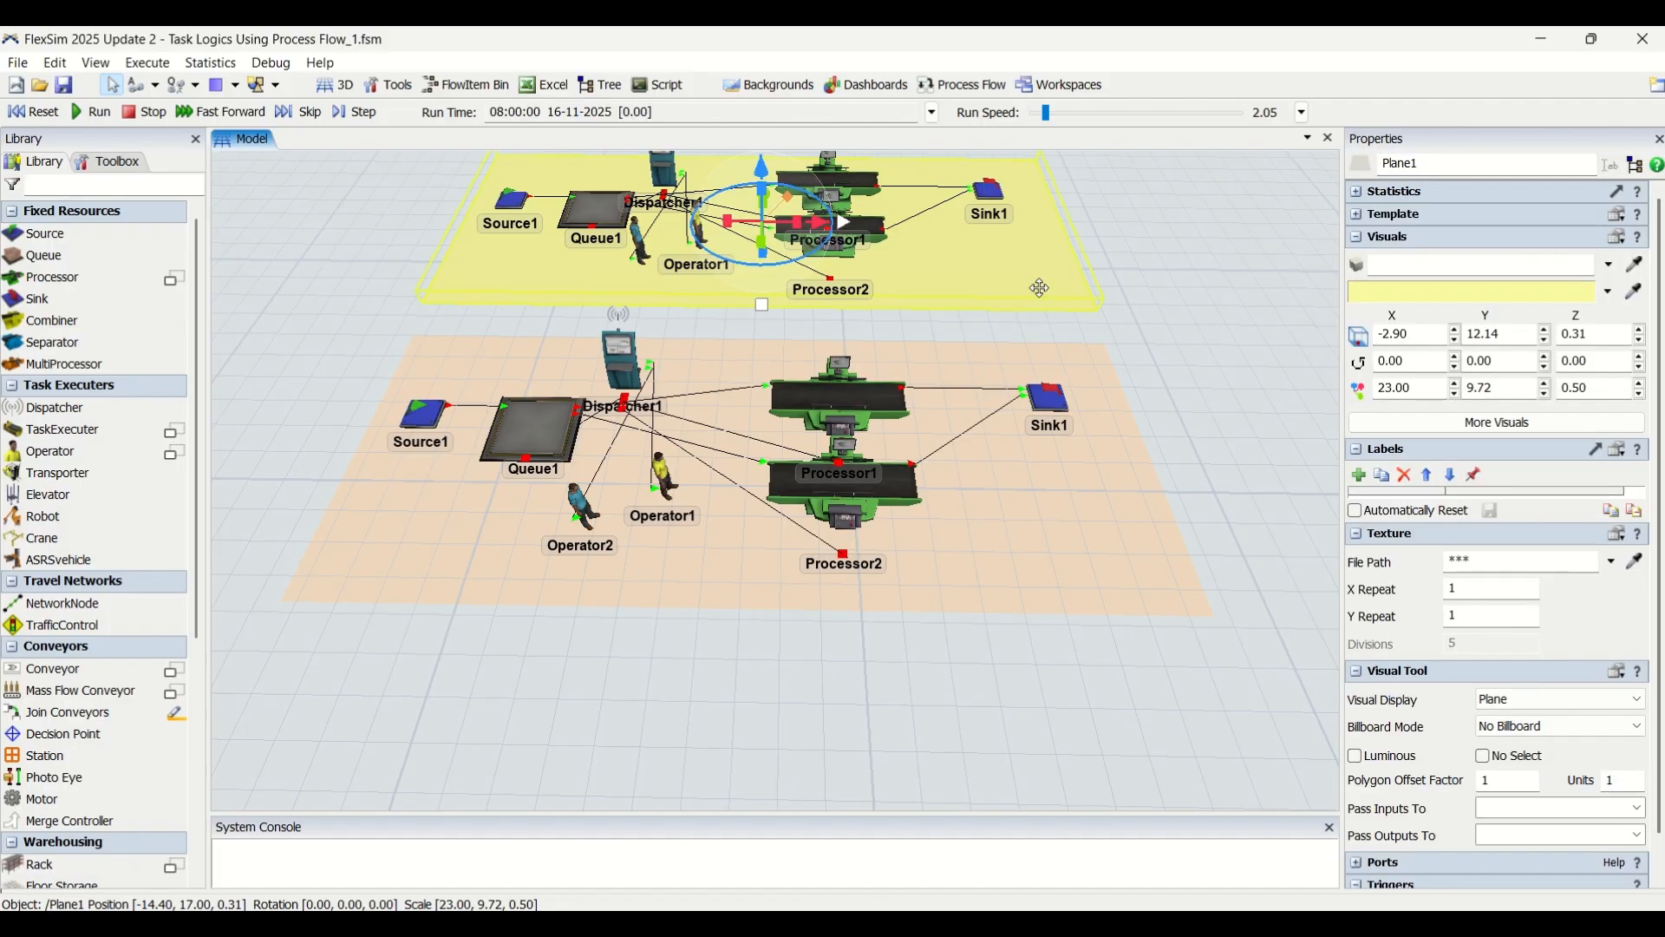
left_click(1175, 286)
scroll(1179, 369, "down", 2)
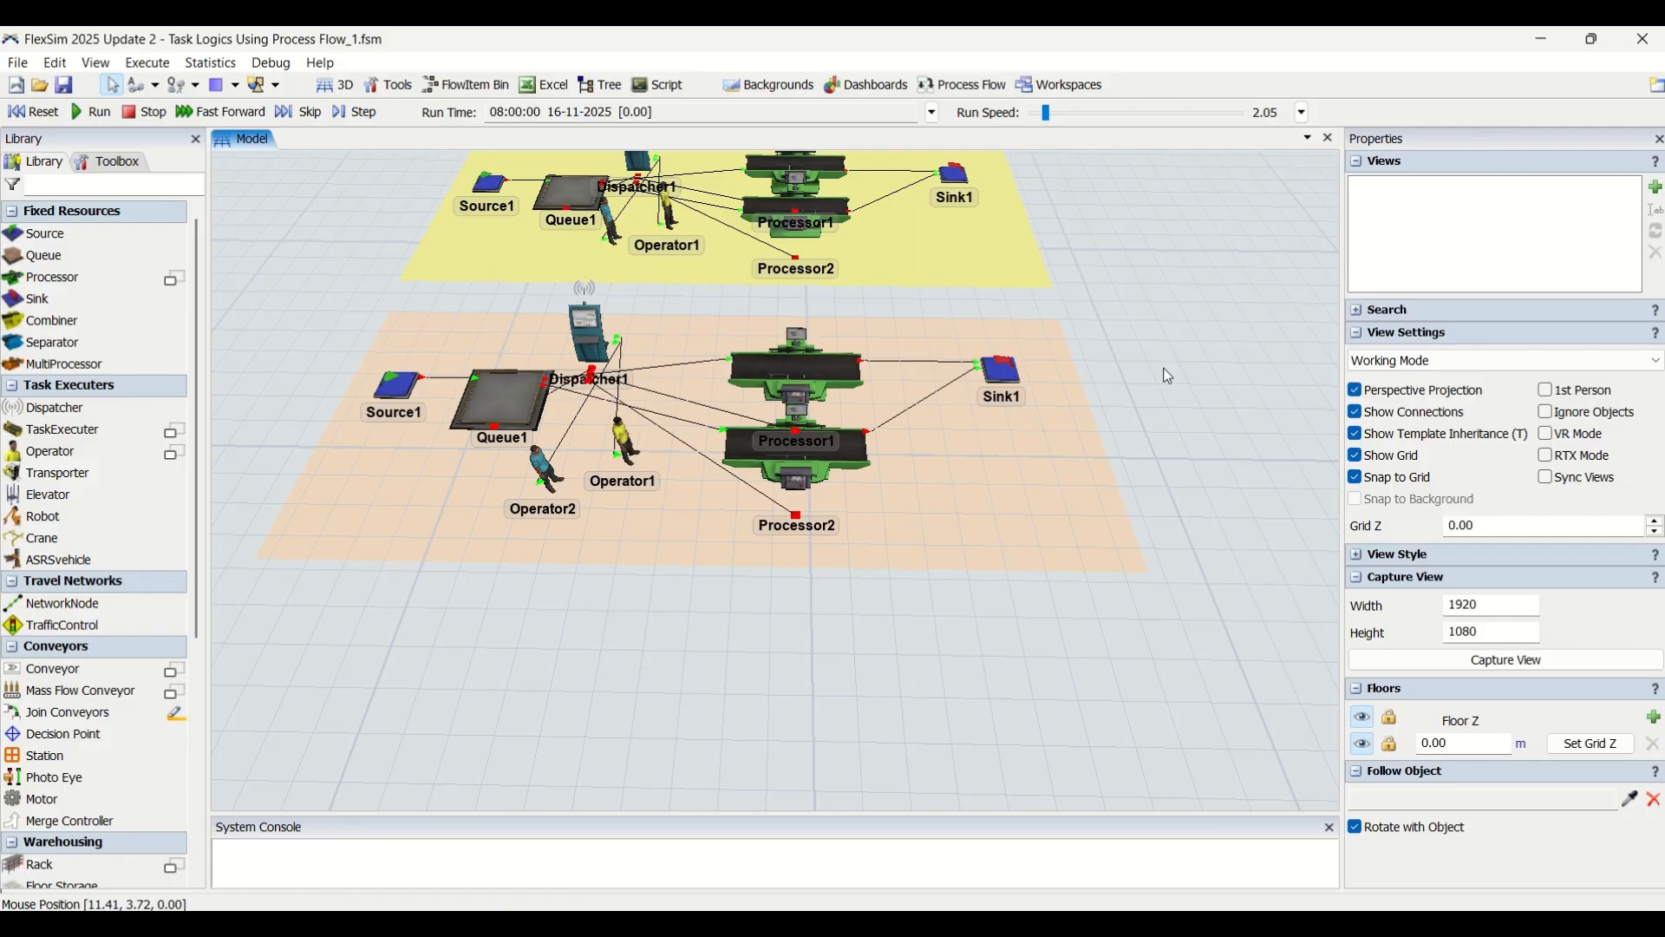
Step: Rename the queue on the light orange plane to Queue2
left_click(491, 413)
type("2")
left_click(1004, 668)
left_click(518, 414)
left_click(518, 414)
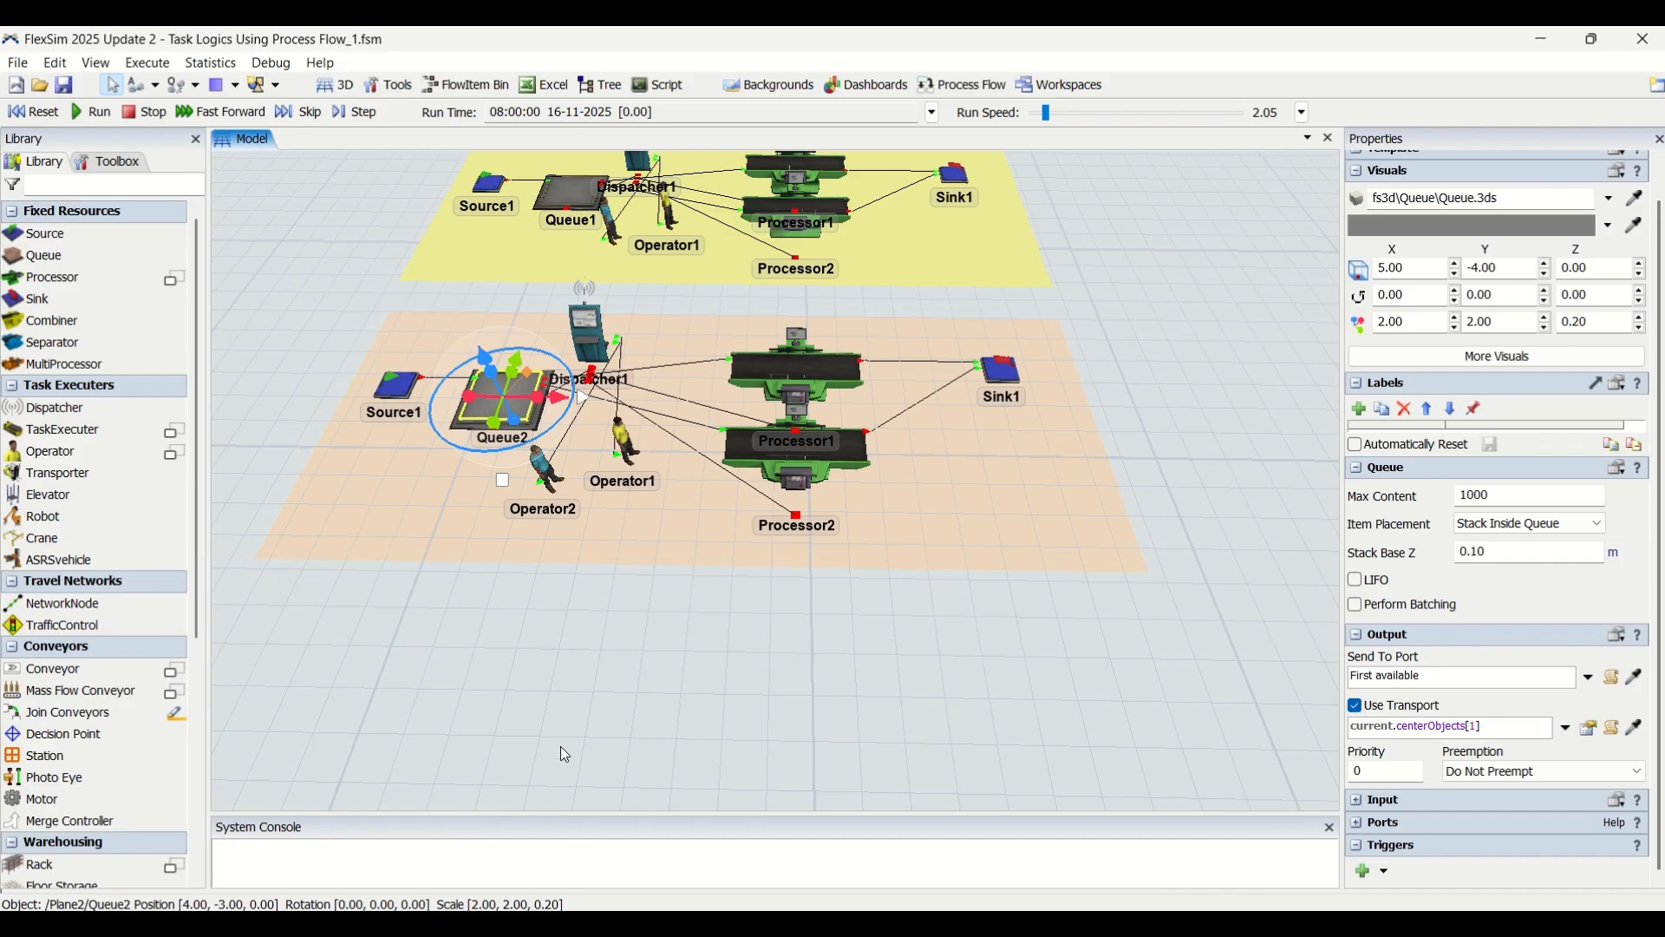
left_click(560, 745)
Step: Remove the center port connections linking the light orange plane's Dispatcher1 to Queue2, Processor1 and Processor2
left_click(485, 402)
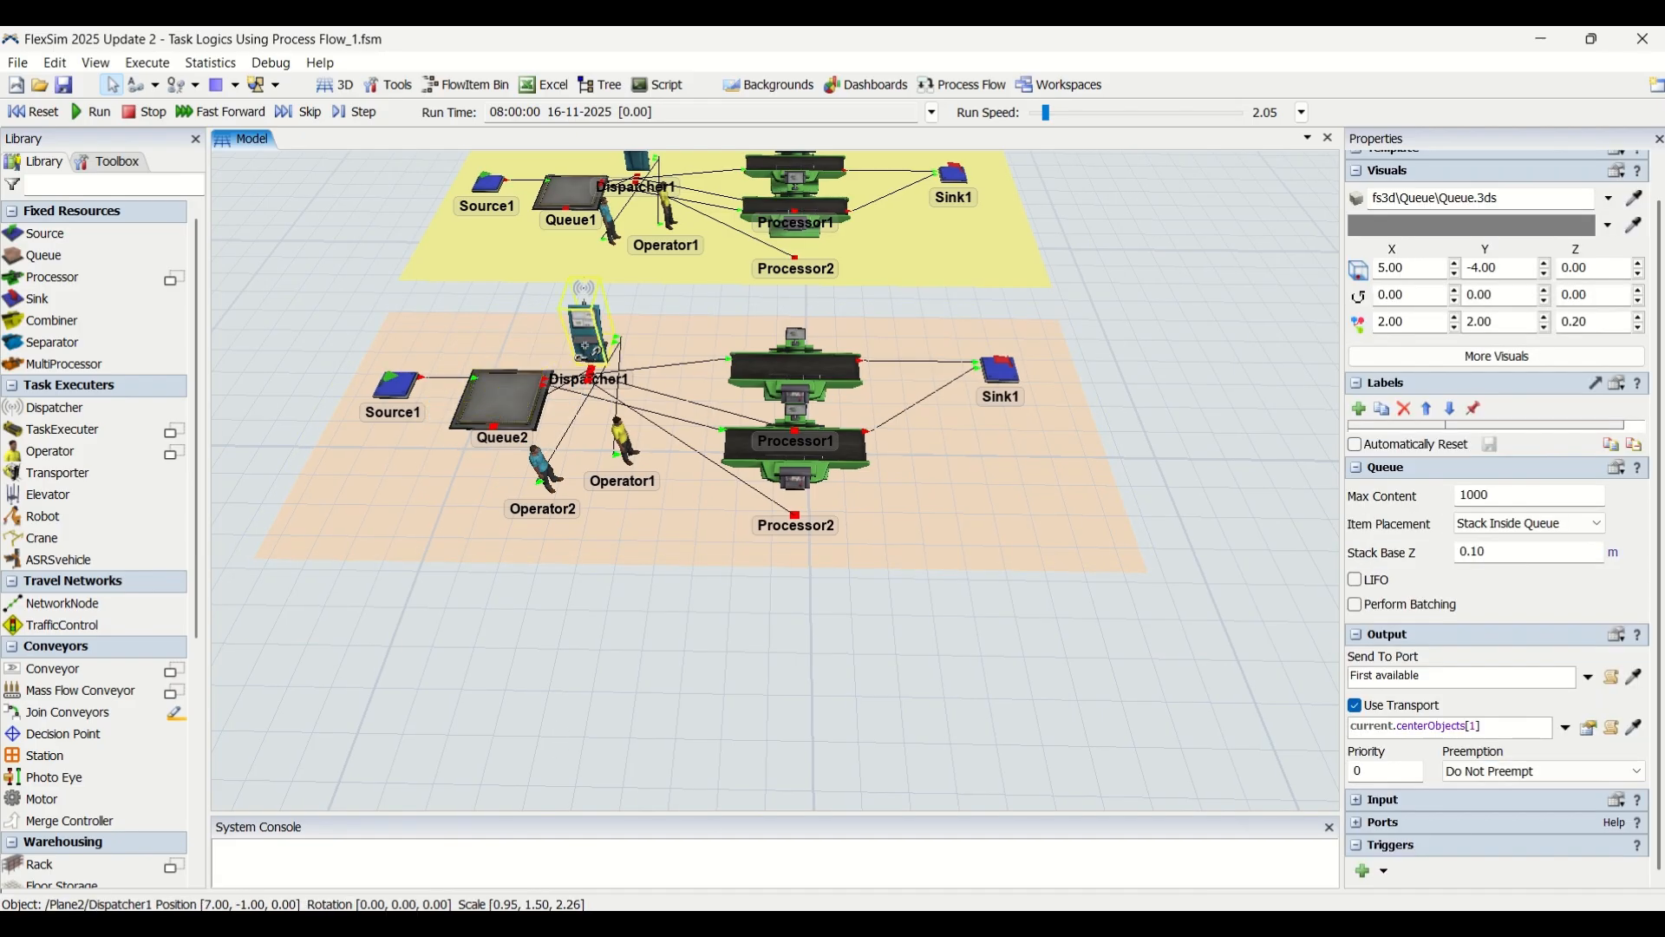
left_click(587, 334)
left_click(496, 408)
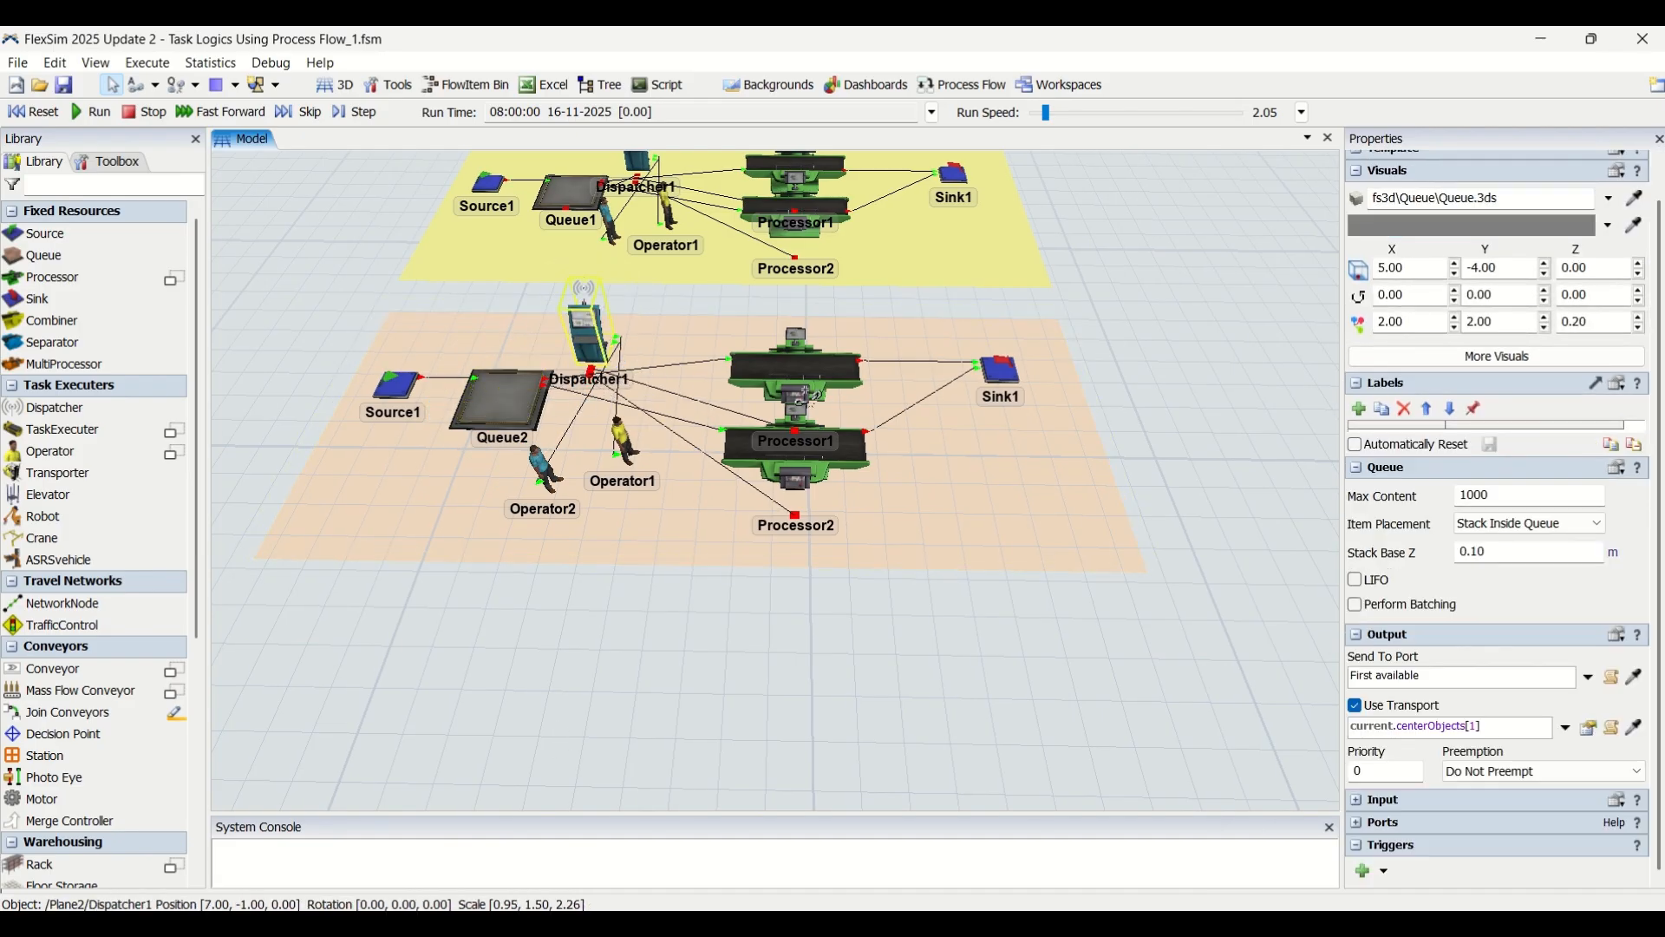
left_click(590, 337)
left_click(580, 345)
left_click(785, 471)
left_click(580, 350)
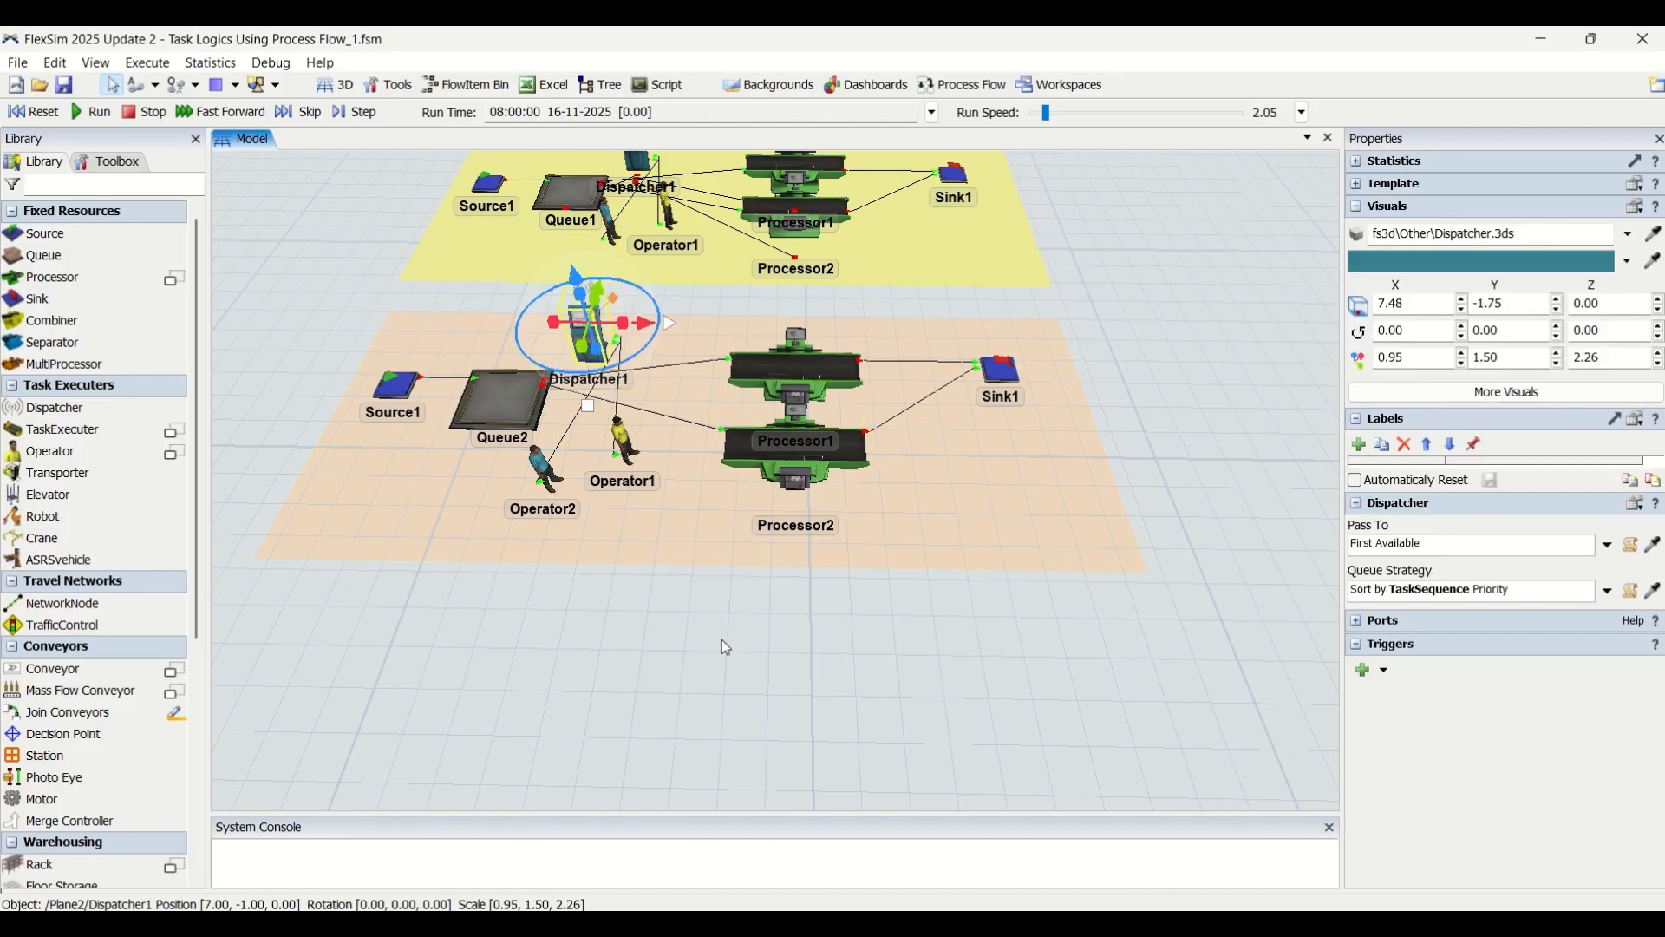
left_click(715, 685)
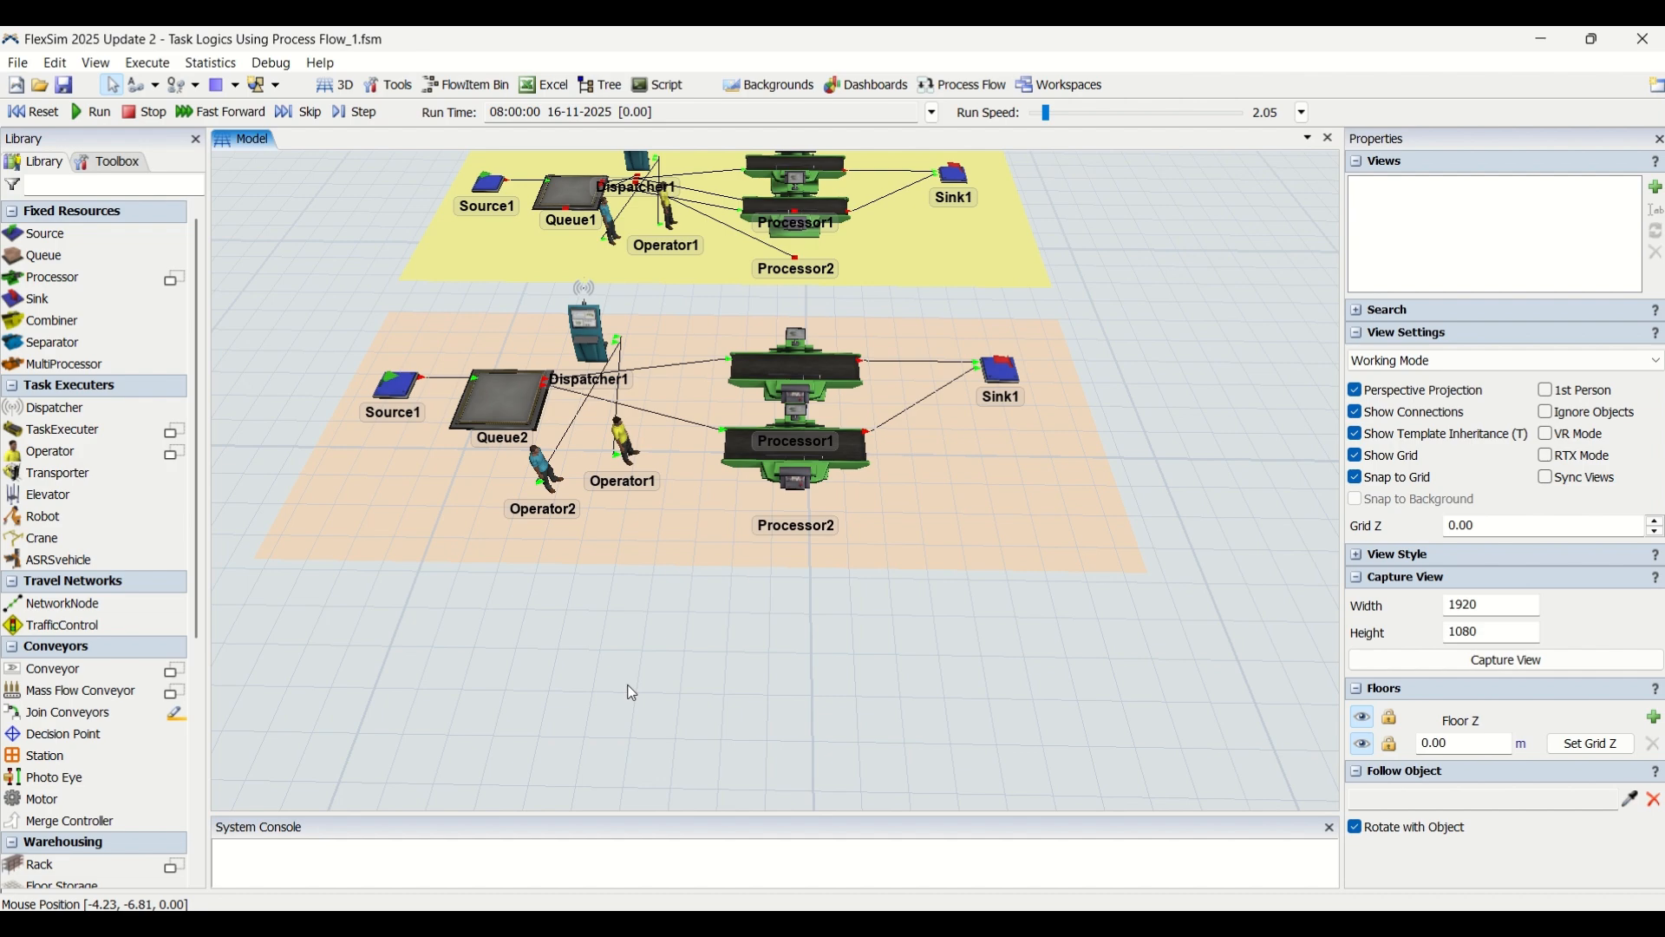
Step: Add a new process flow beside the 3D model and keep both planes in view
left_click(965, 86)
left_click(982, 111)
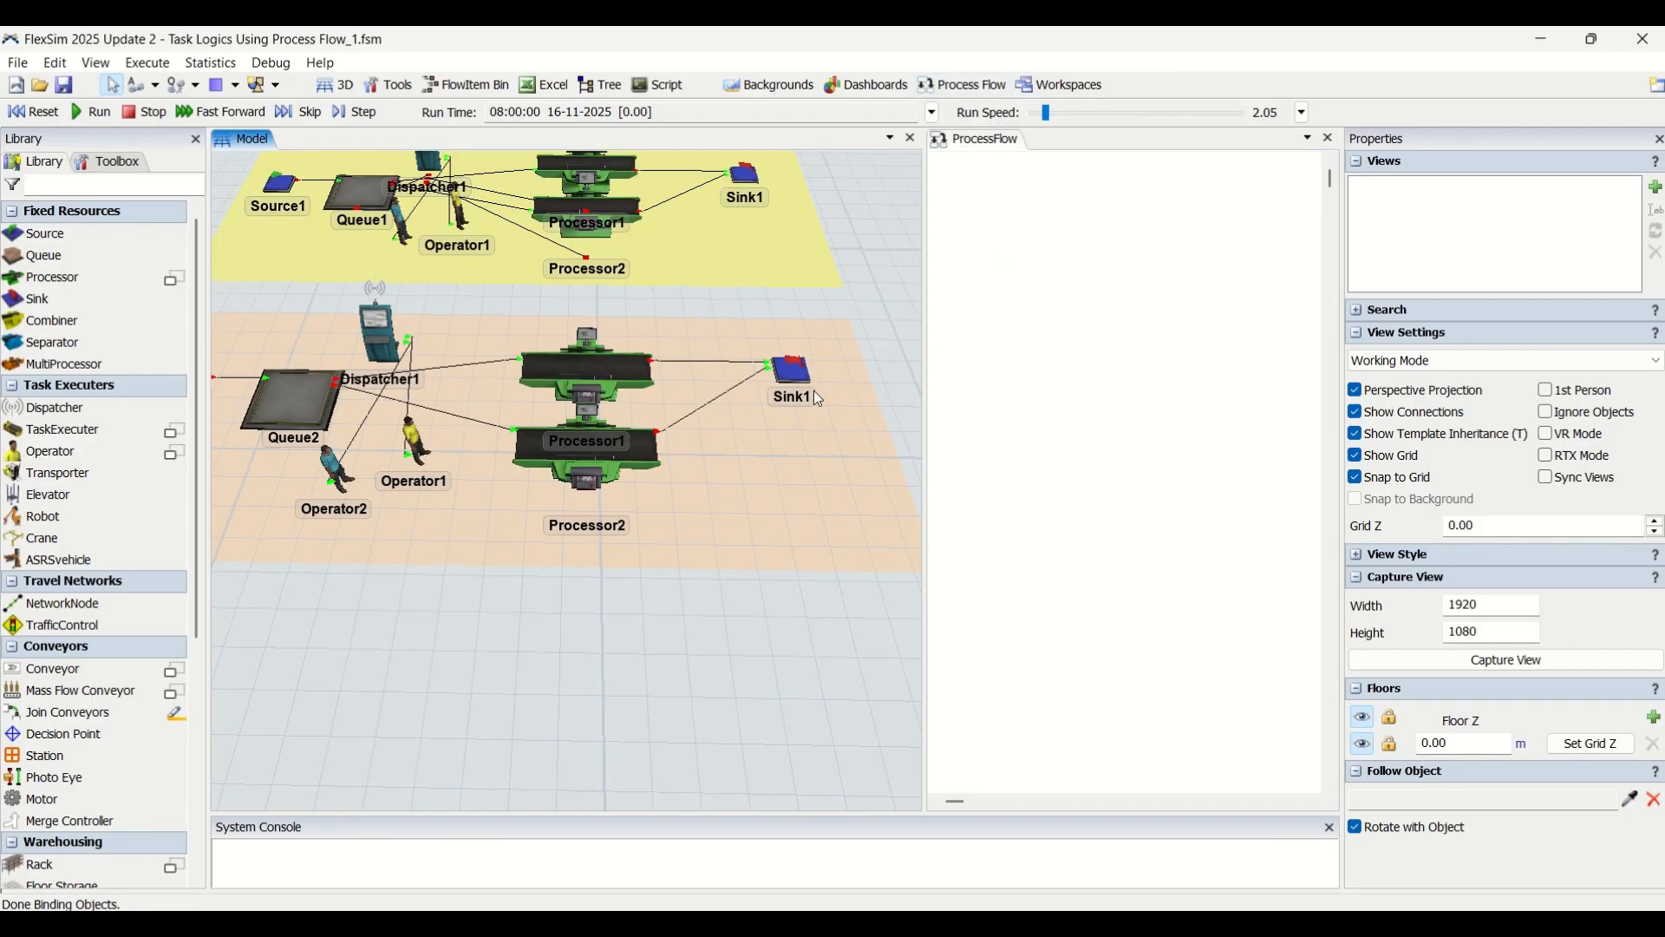
left_click(841, 342)
scroll(840, 342, "down", 3)
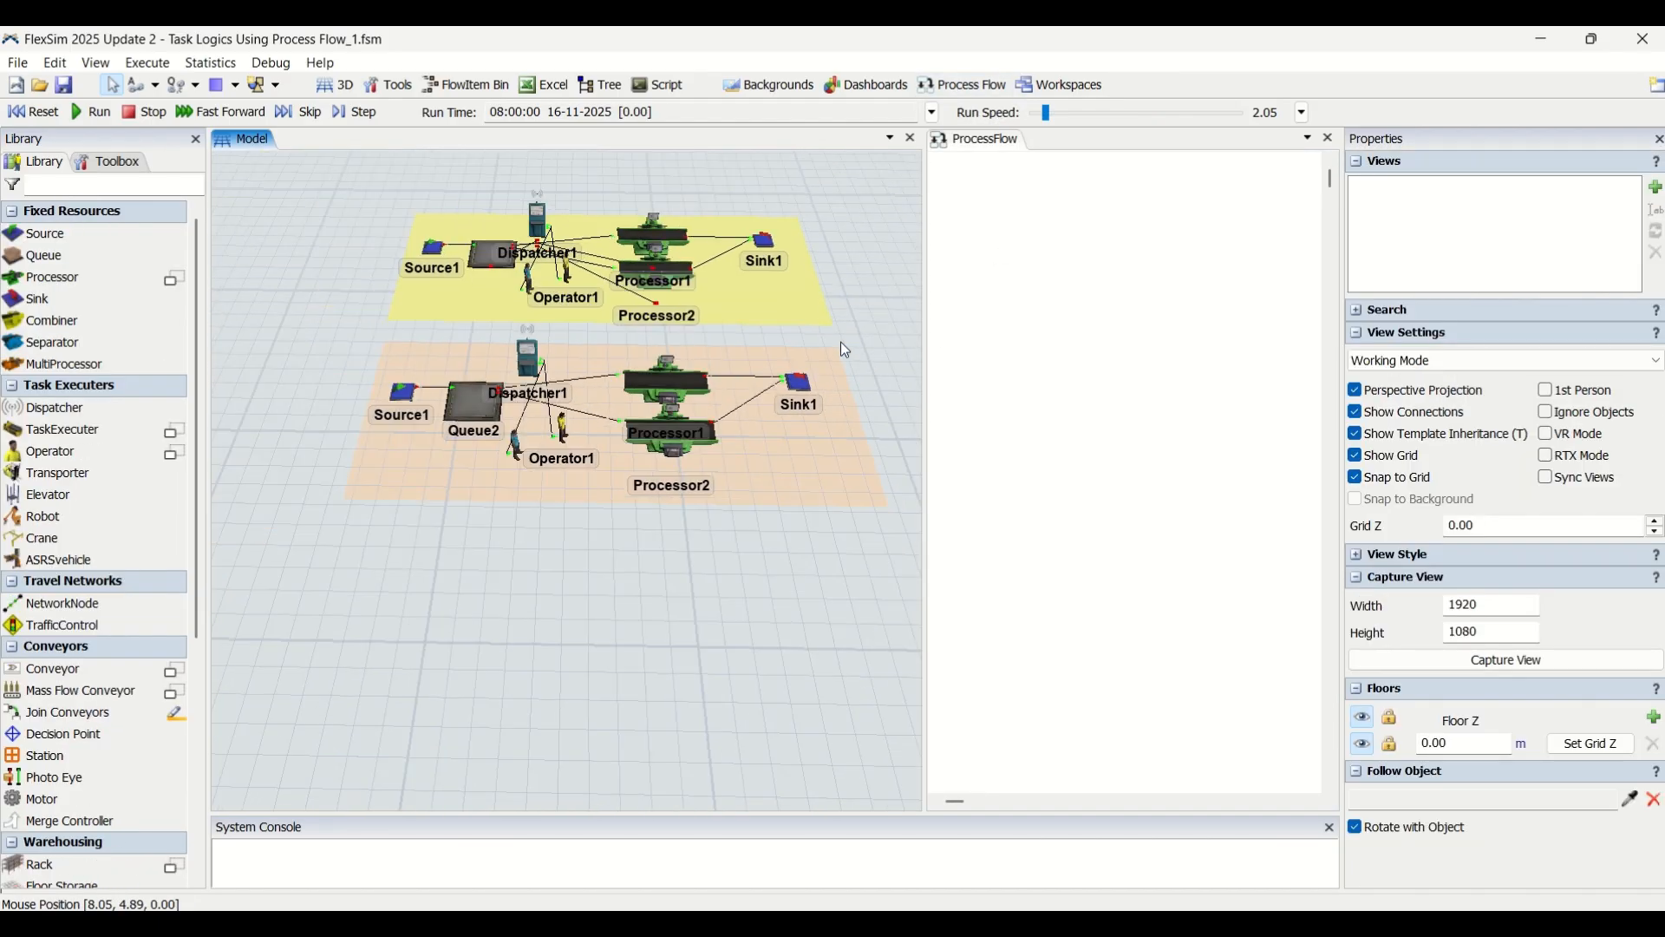
left_click_drag(870, 312, 810, 319)
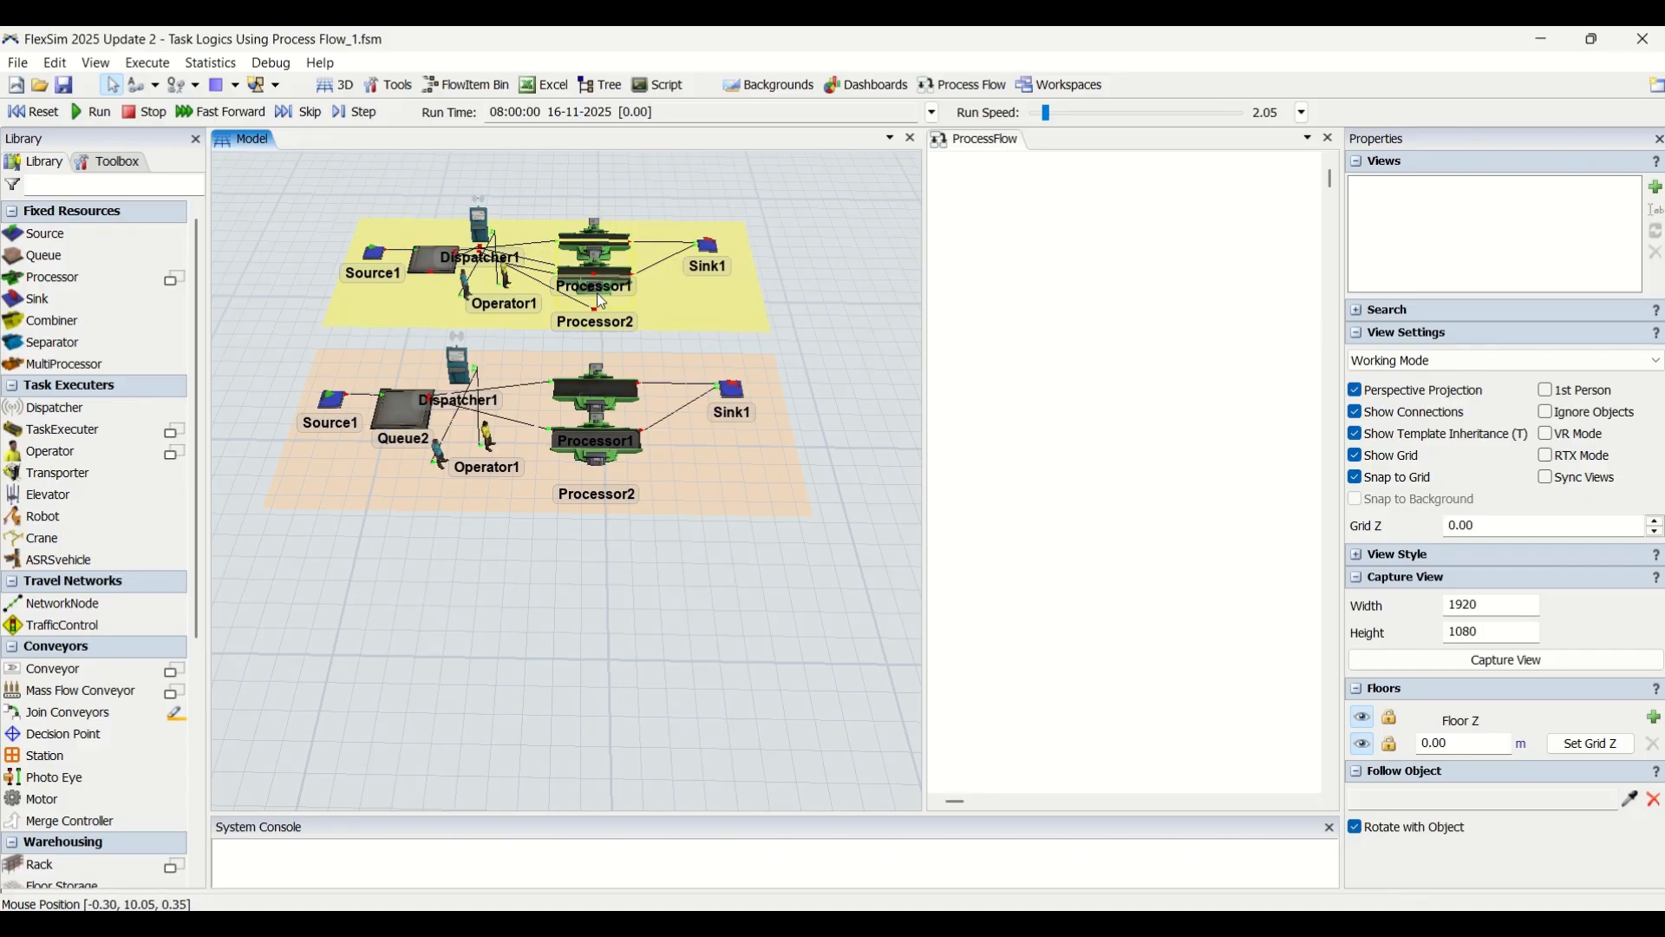
scroll(604, 302, "up", 2)
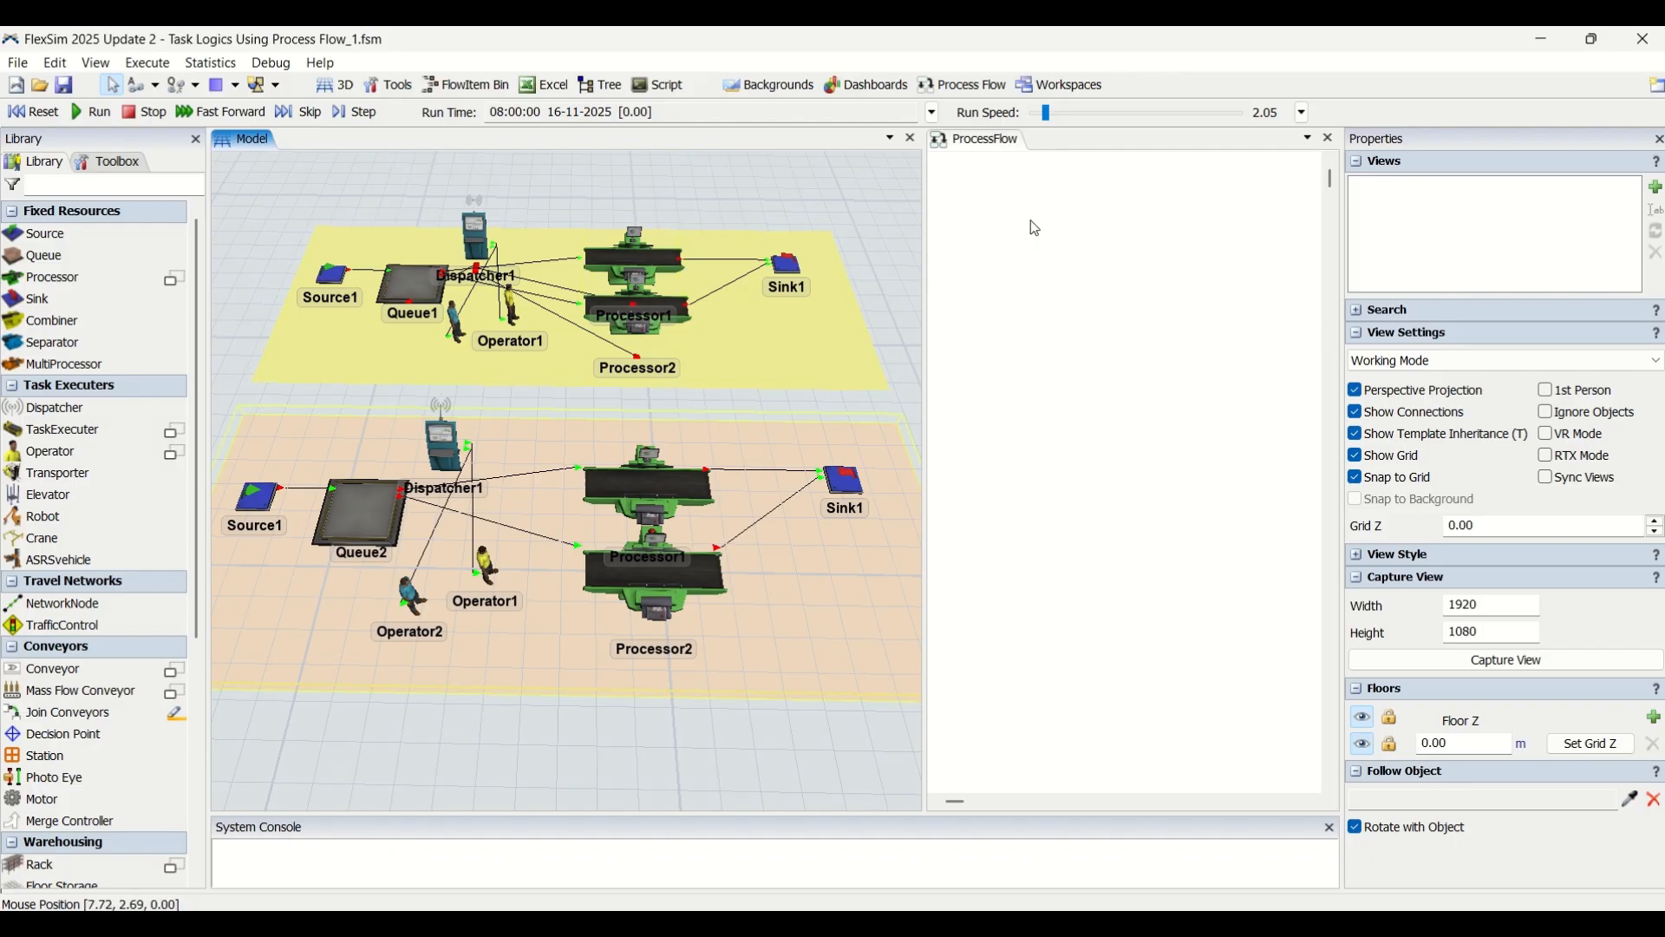
scroll(660, 668, "down", 3)
left_click_drag(647, 651, 610, 612)
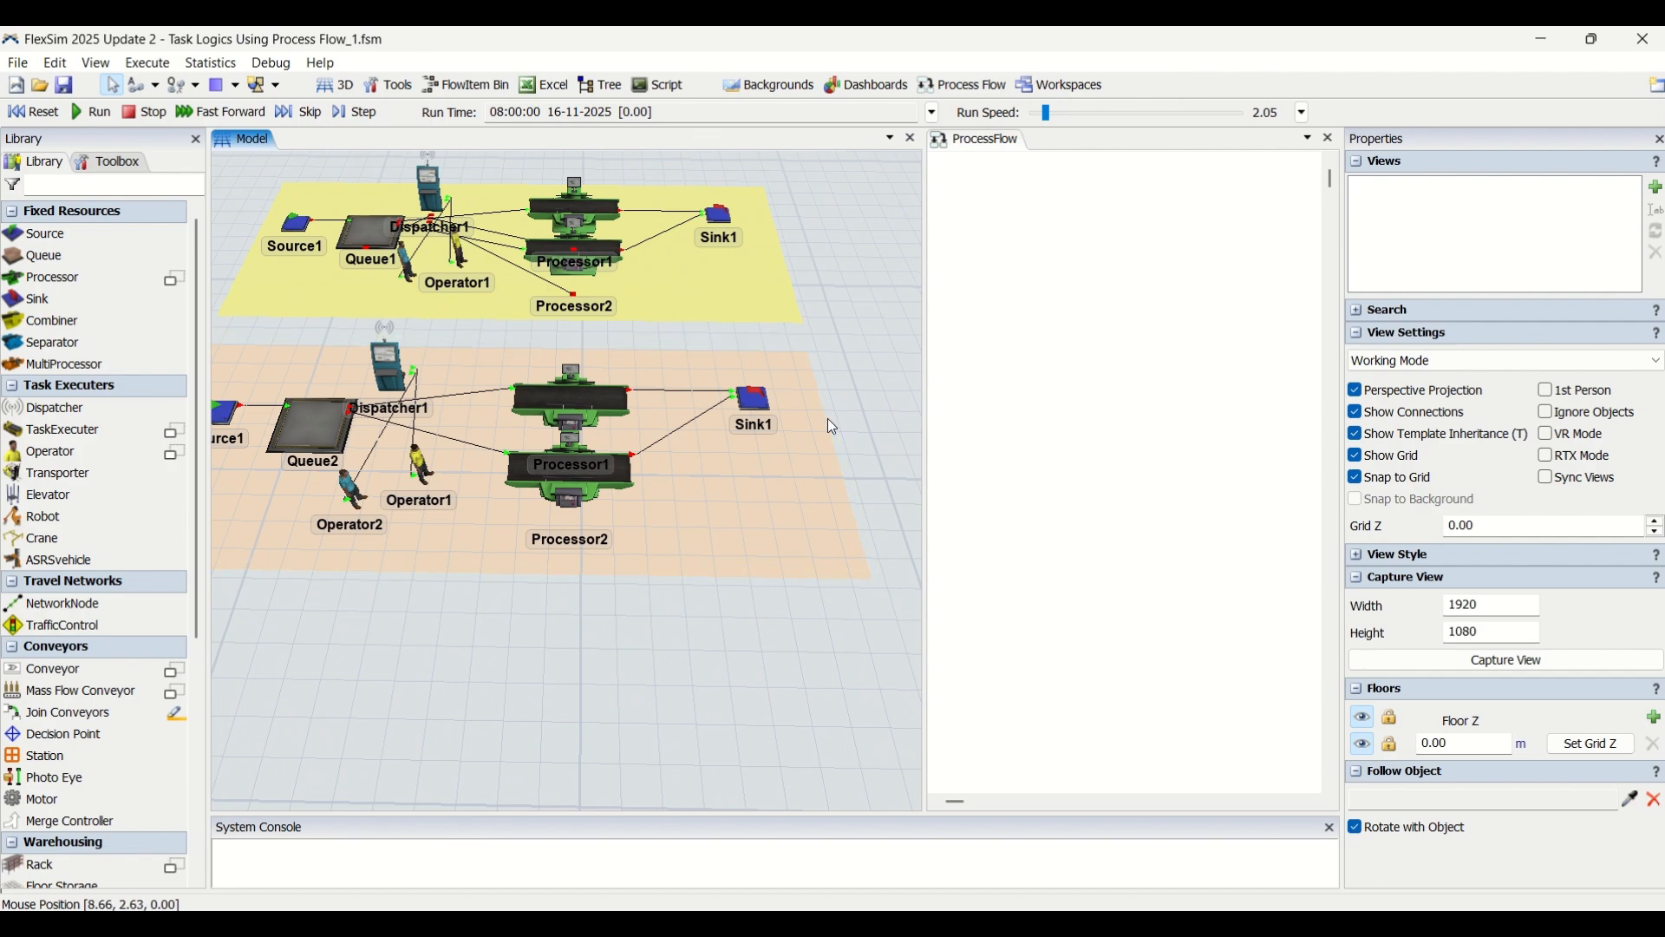
Step: Add an Event-Triggered Source, a Create Task Sequence activity and a Load activity to the empty process flow
double_click(1048, 264)
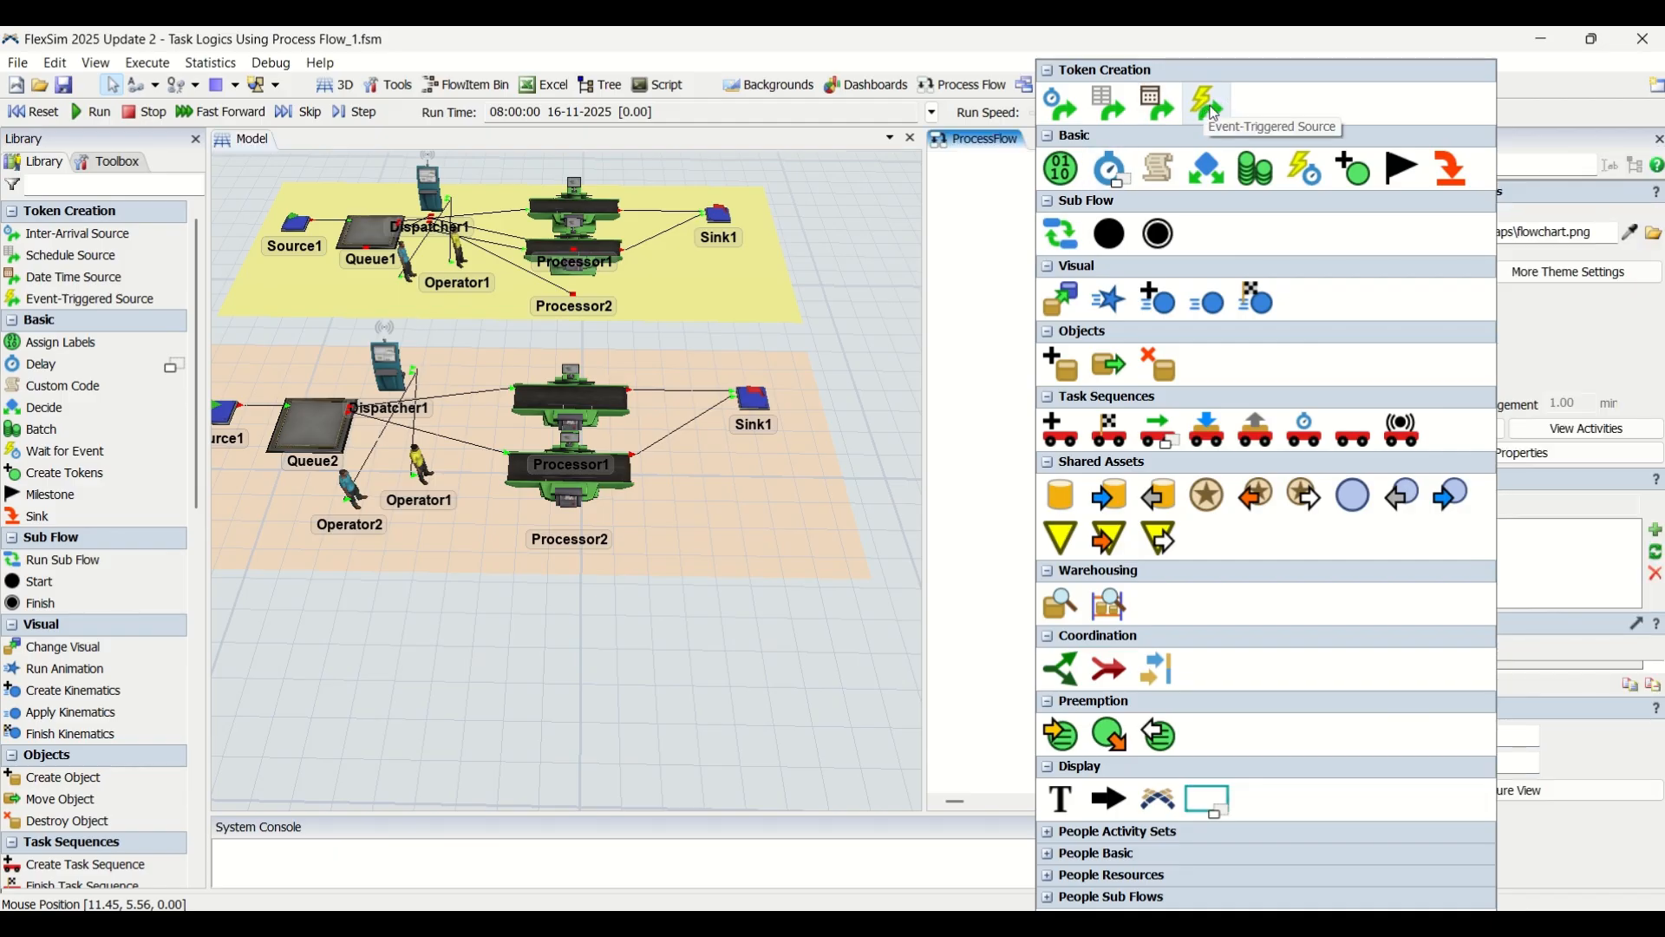
left_click(1213, 111)
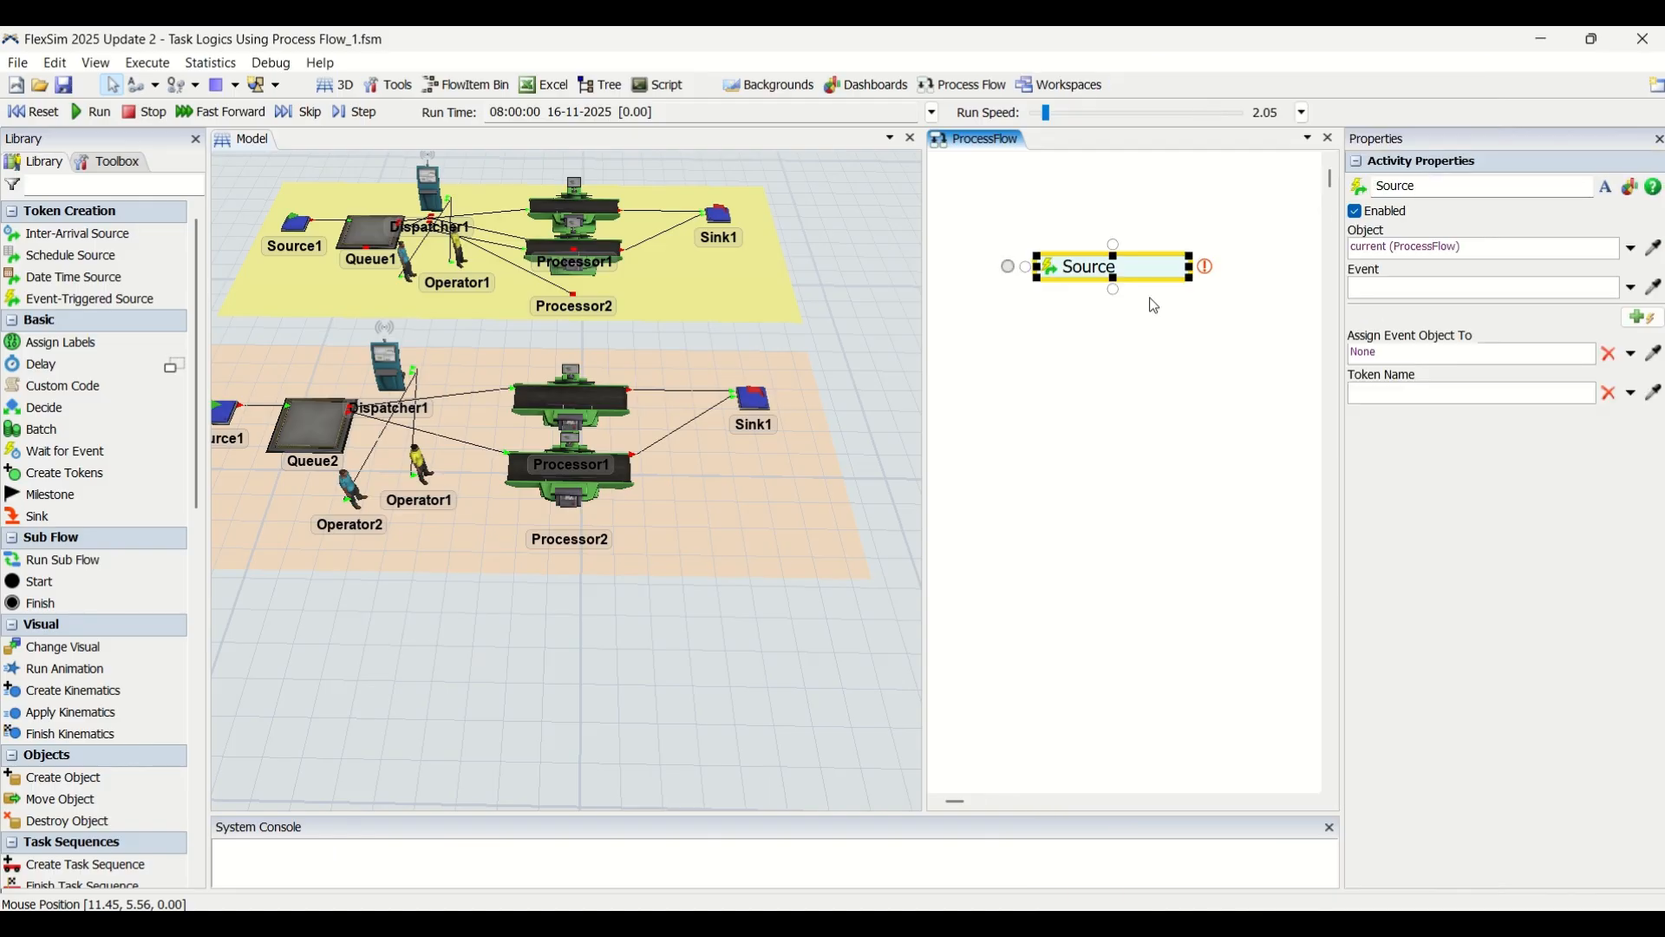
double_click(1048, 338)
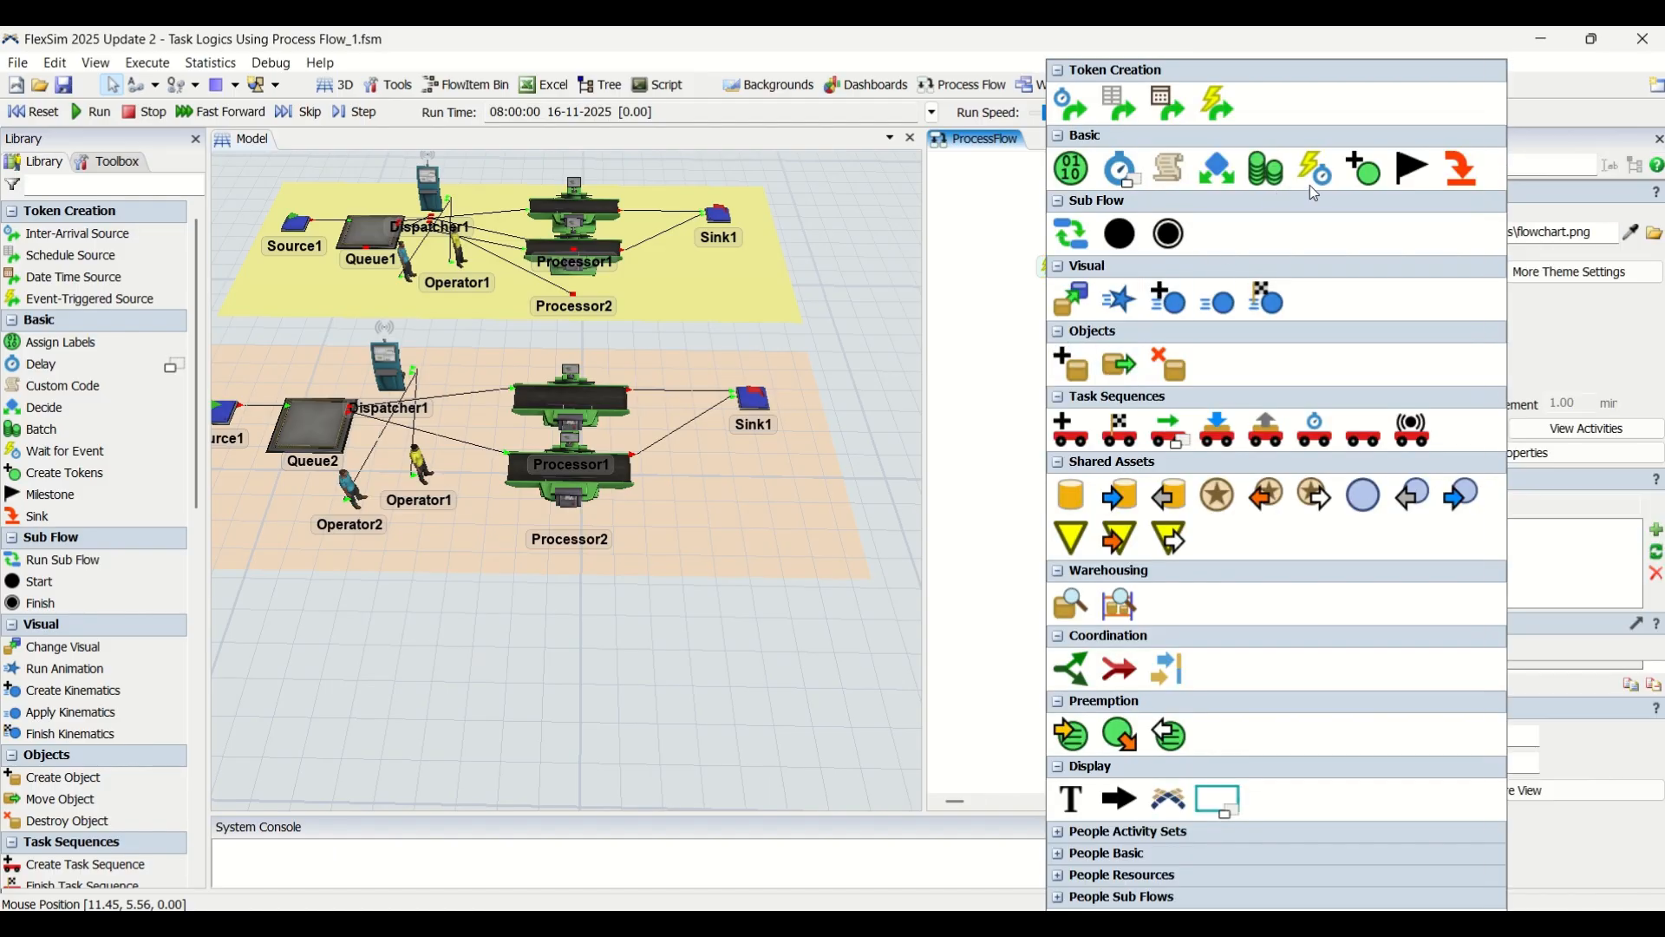
left_click(1070, 443)
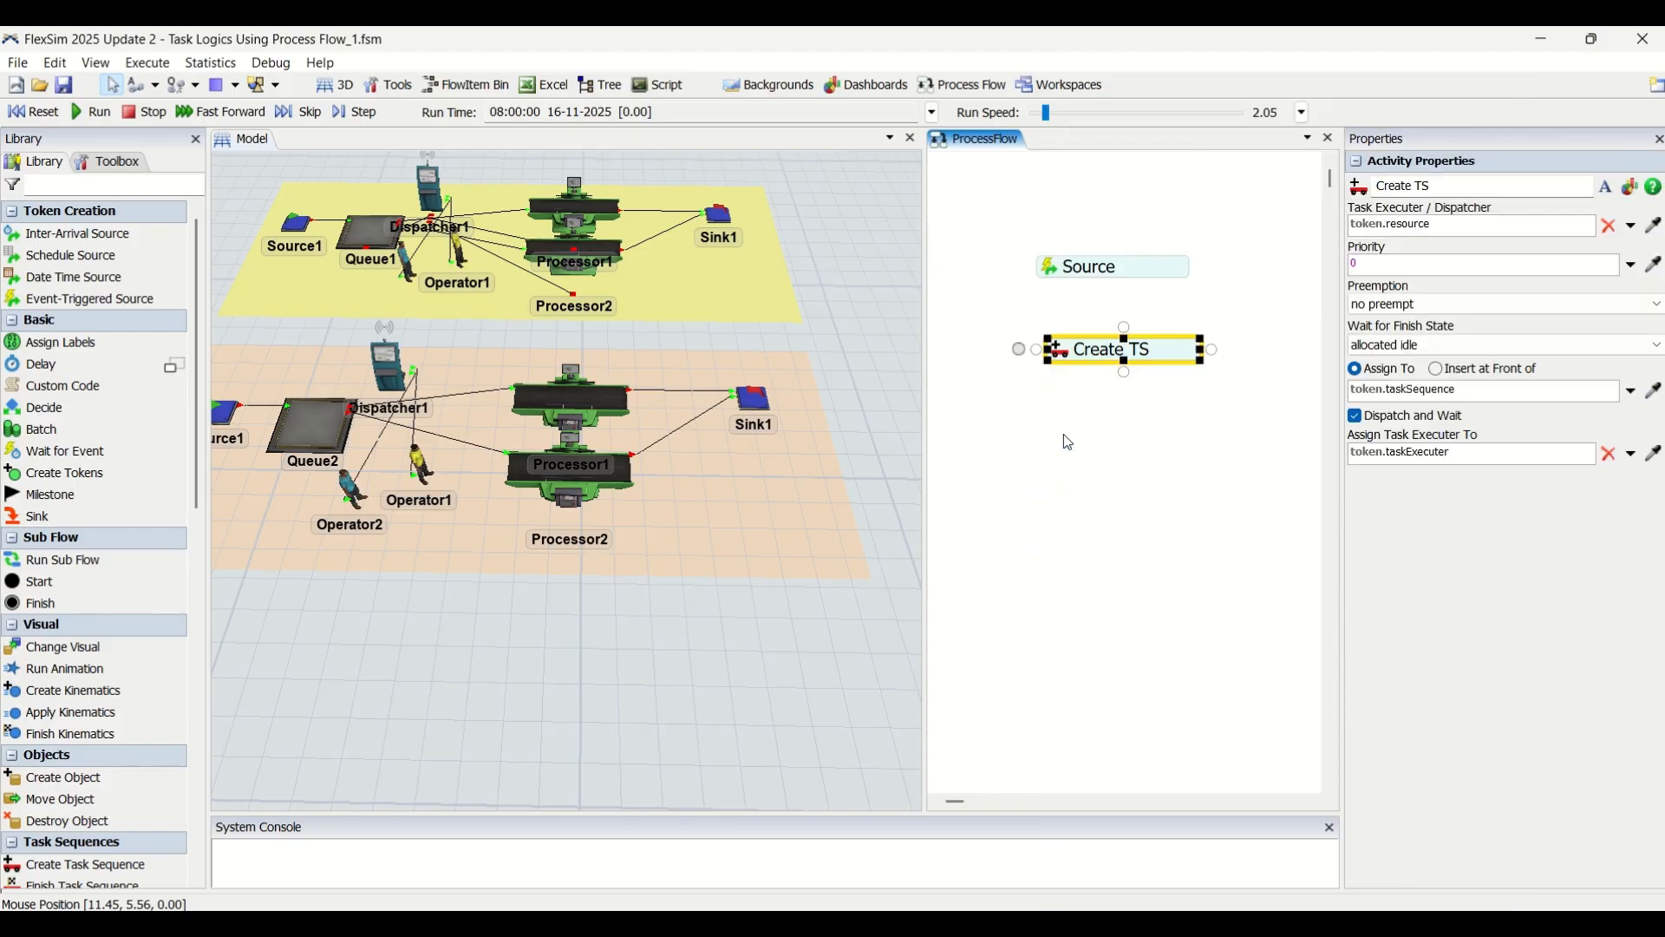
double_click(1069, 442)
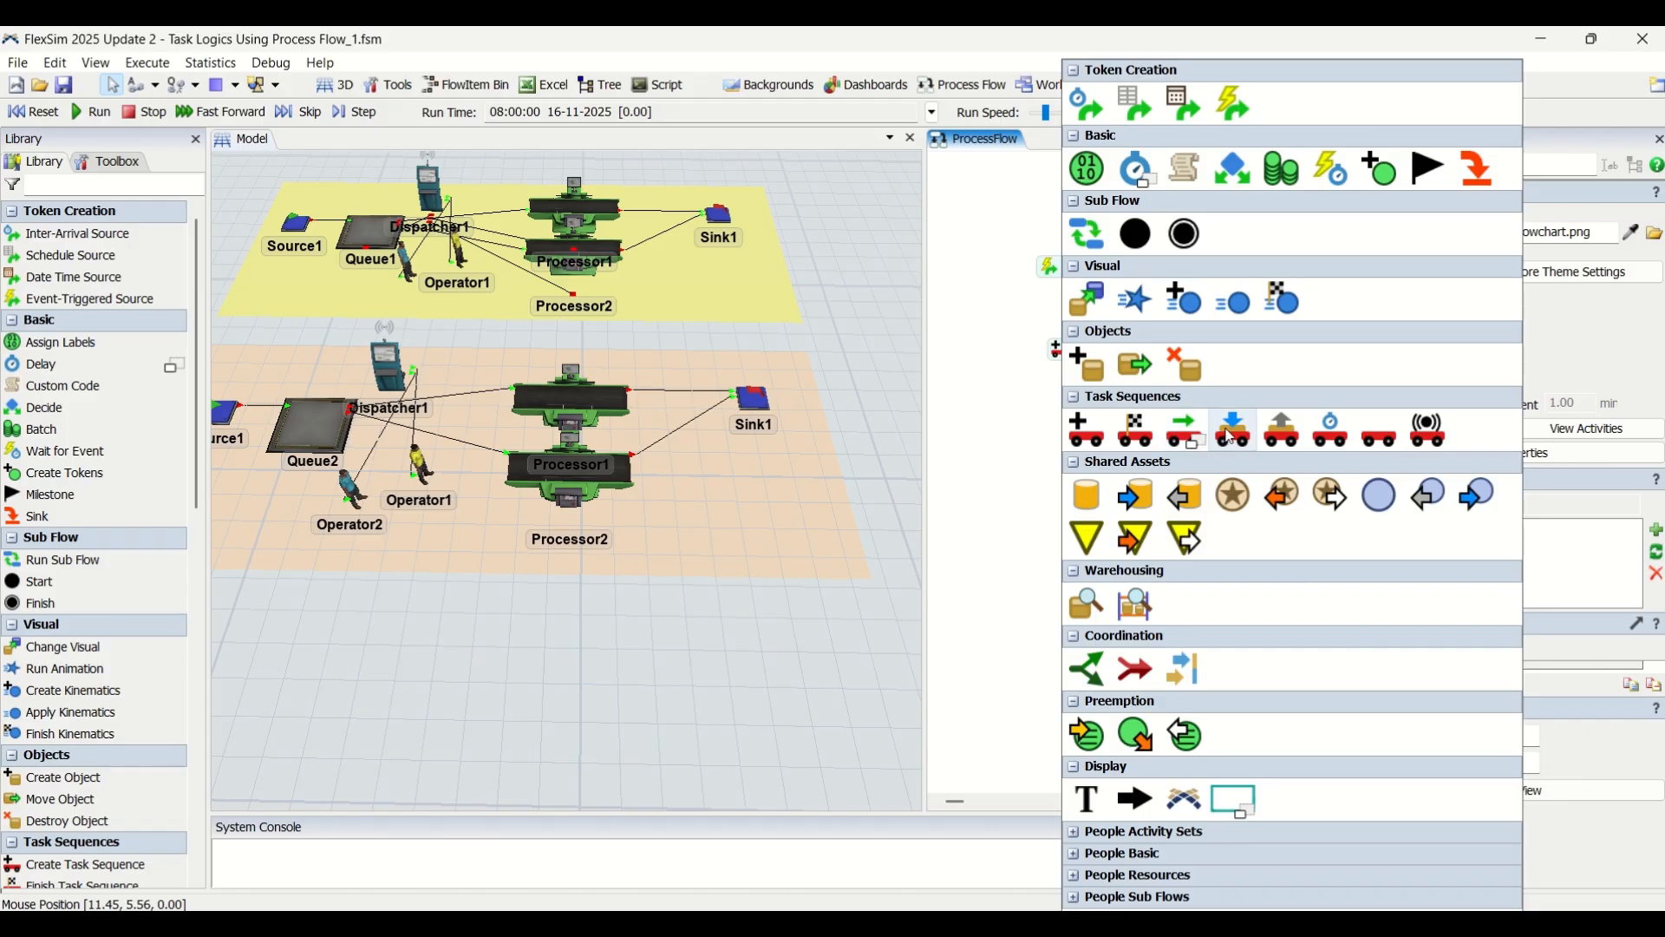
left_click(1232, 431)
Step: Add Unload, Finish Task Sequence and Sink activities below the Load activity
double_click(1074, 559)
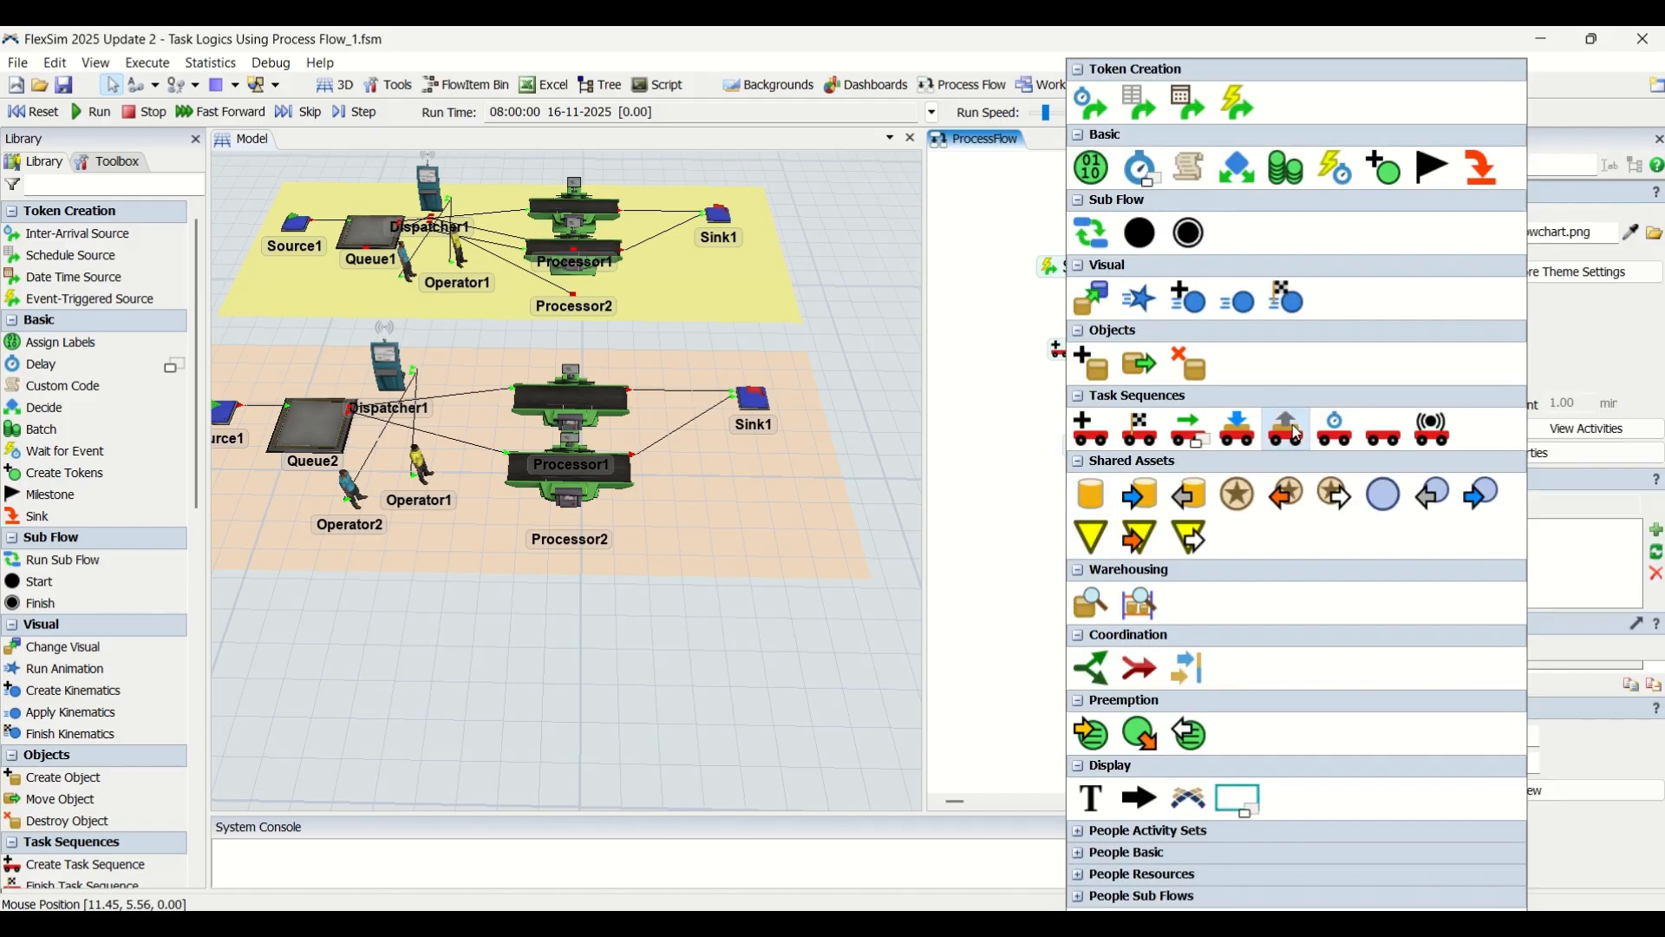
left_click(1296, 433)
double_click(1044, 630)
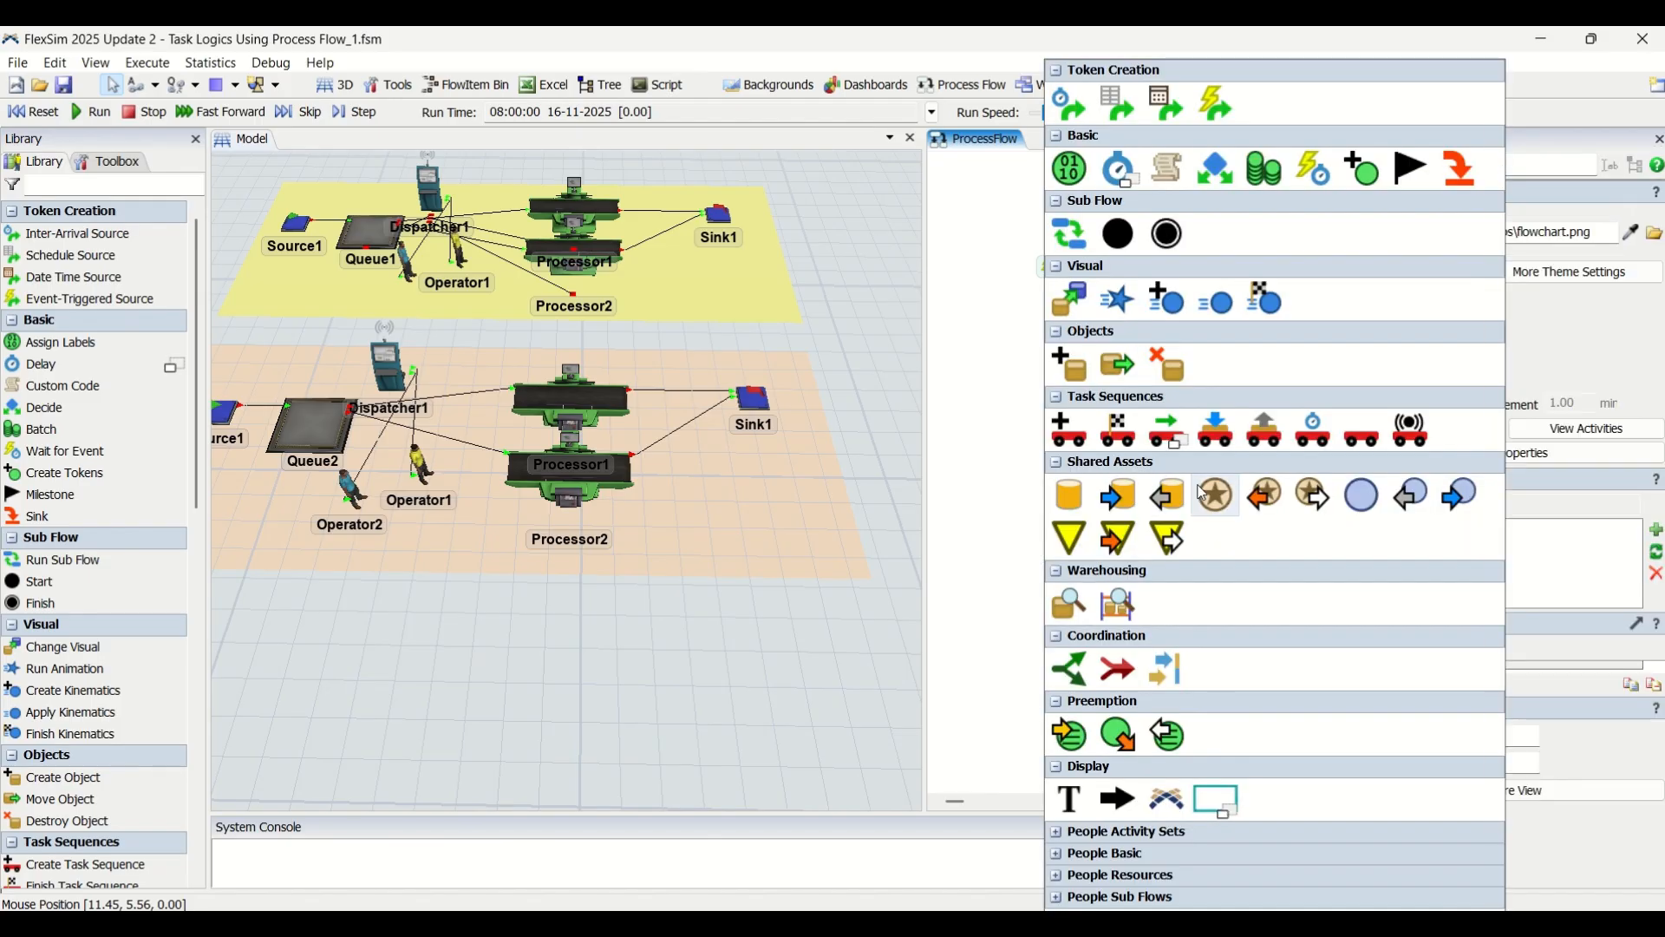
left_click(1119, 429)
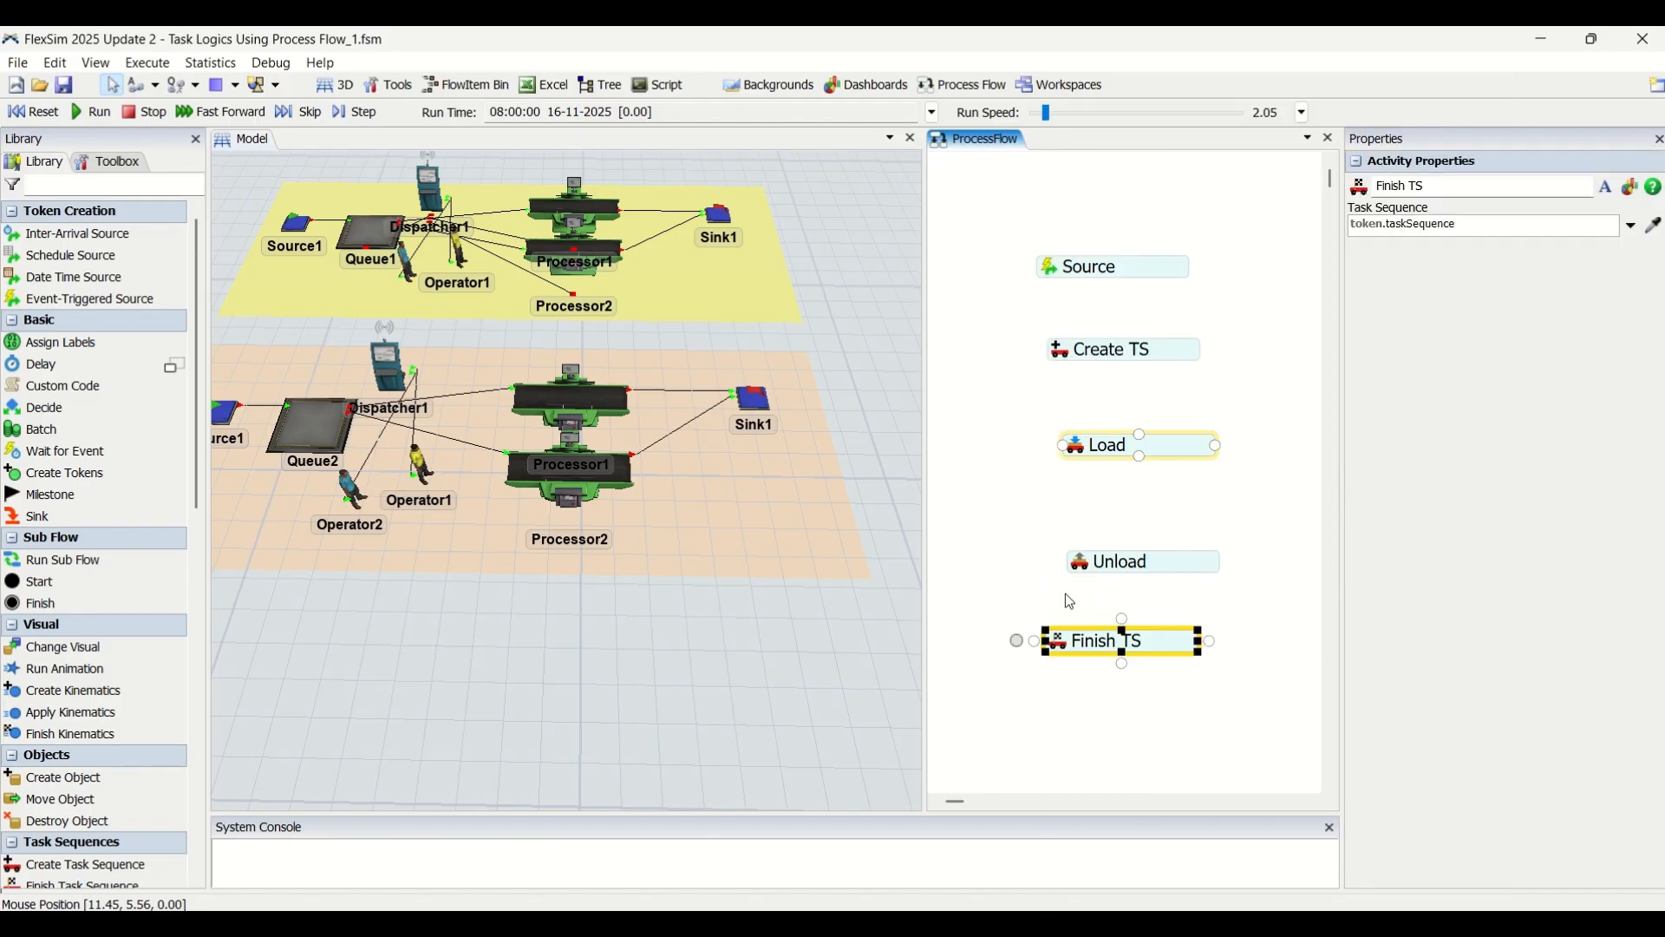
double_click(1049, 730)
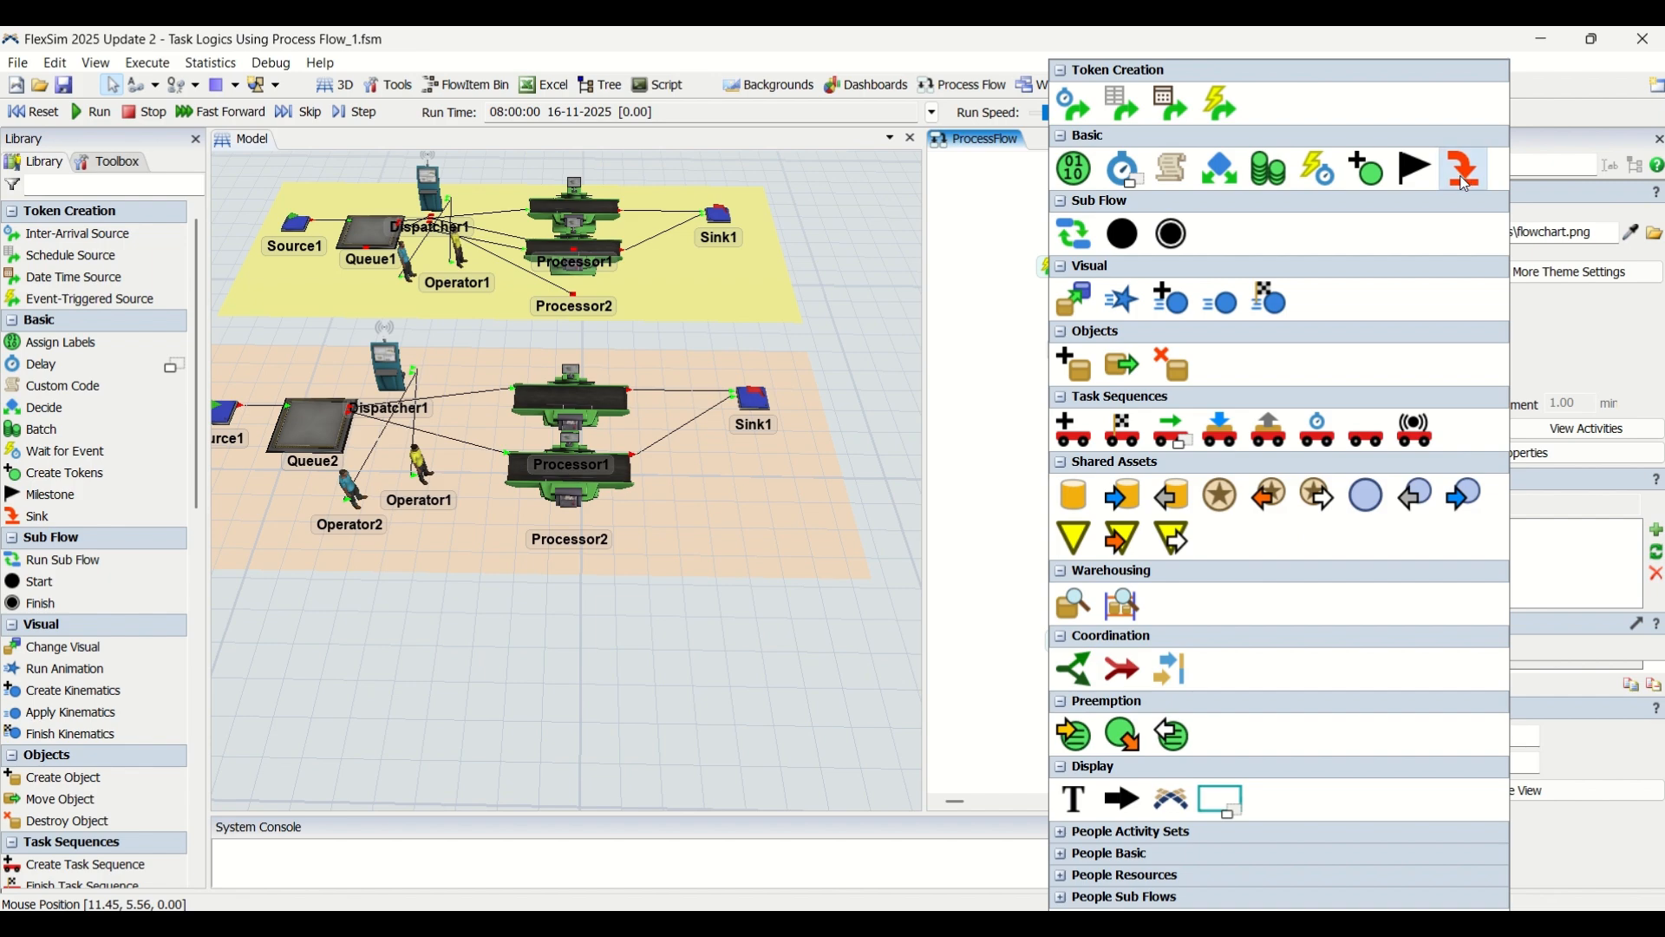
left_click(1465, 182)
Step: Snap the activities together into one block in the order Source, Create TS, Load, Unload, Finish TS, Sink
left_click(1119, 351)
left_click_drag(1118, 351, 1124, 291)
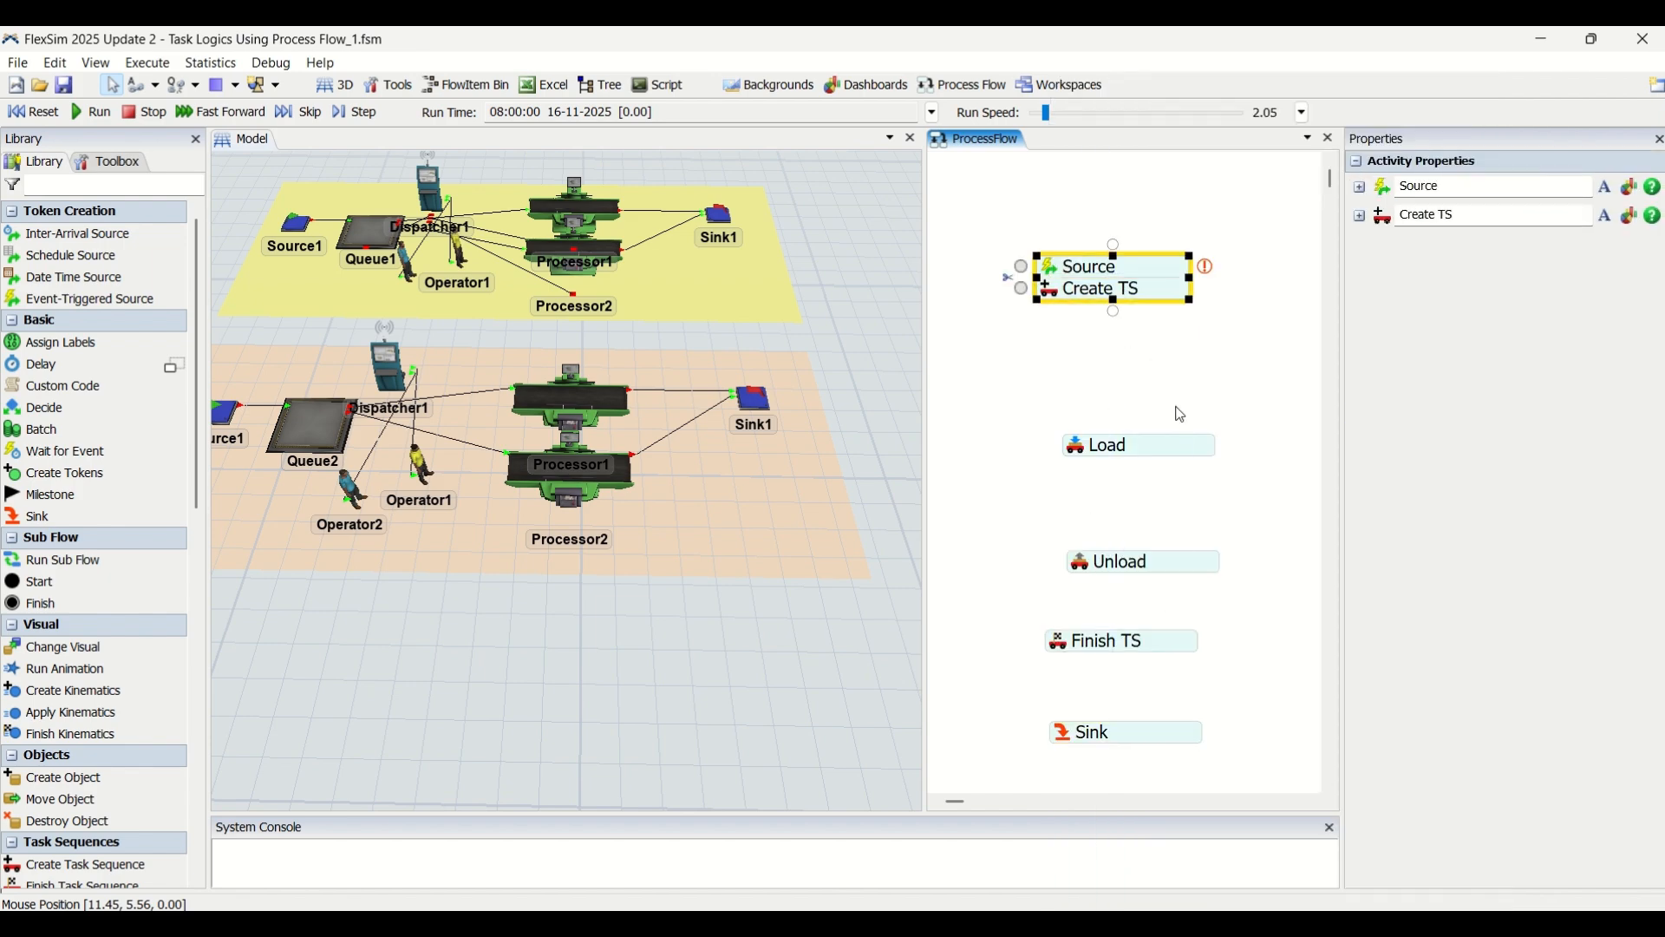
left_click_drag(1184, 451, 1149, 320)
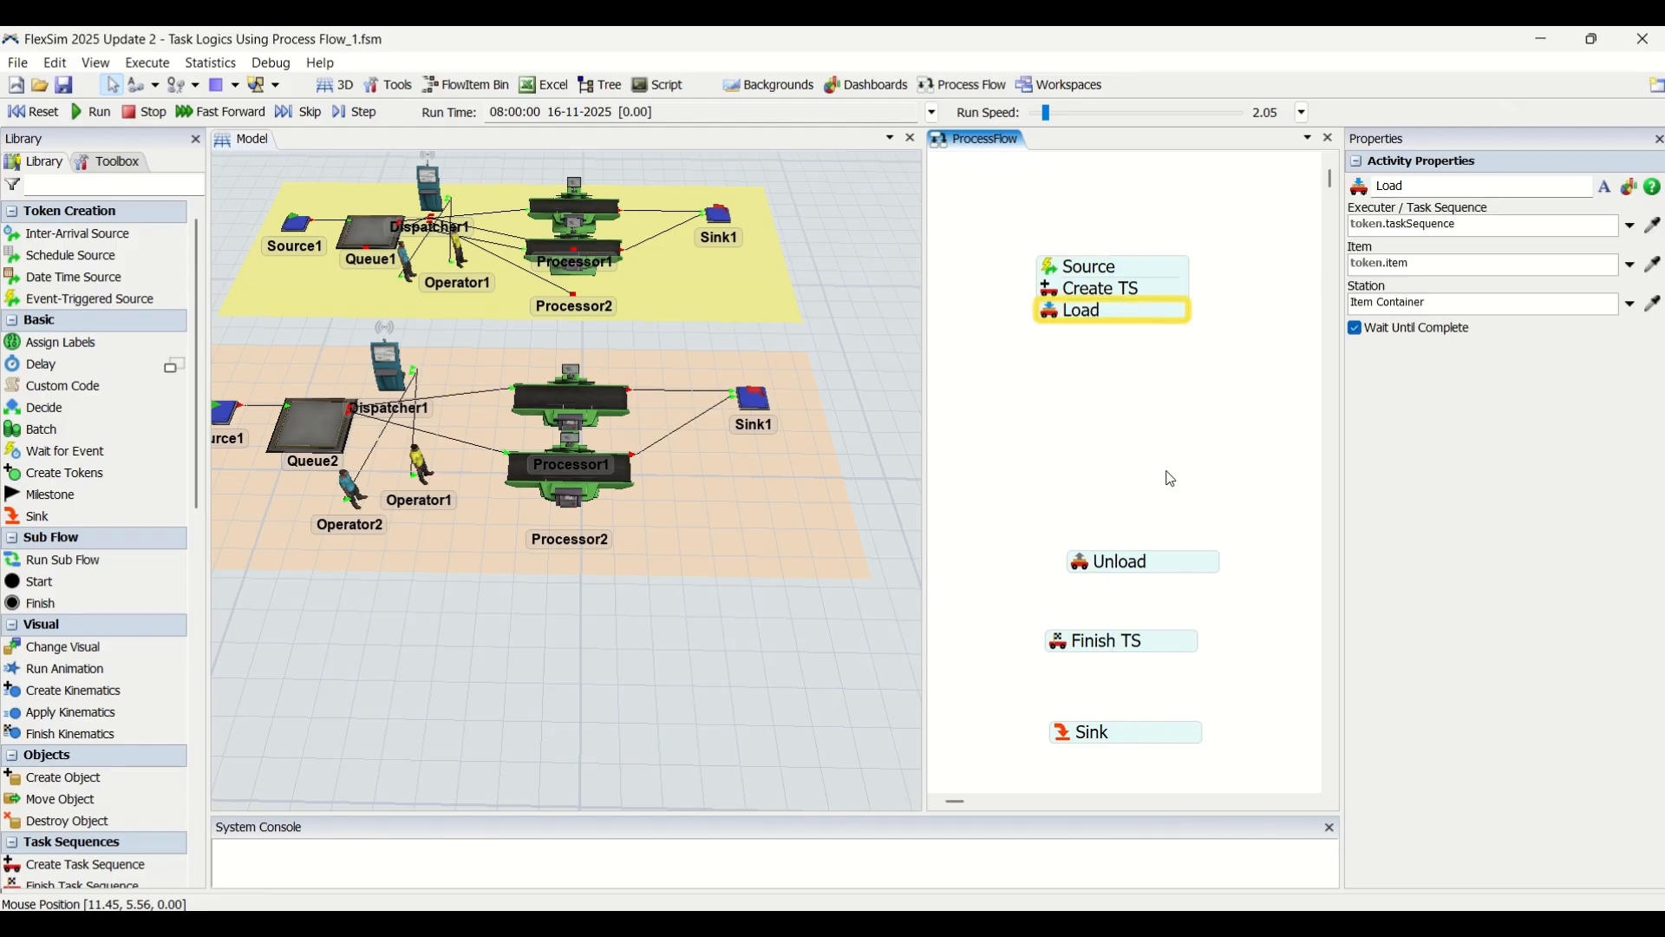
left_click_drag(1195, 572, 1167, 334)
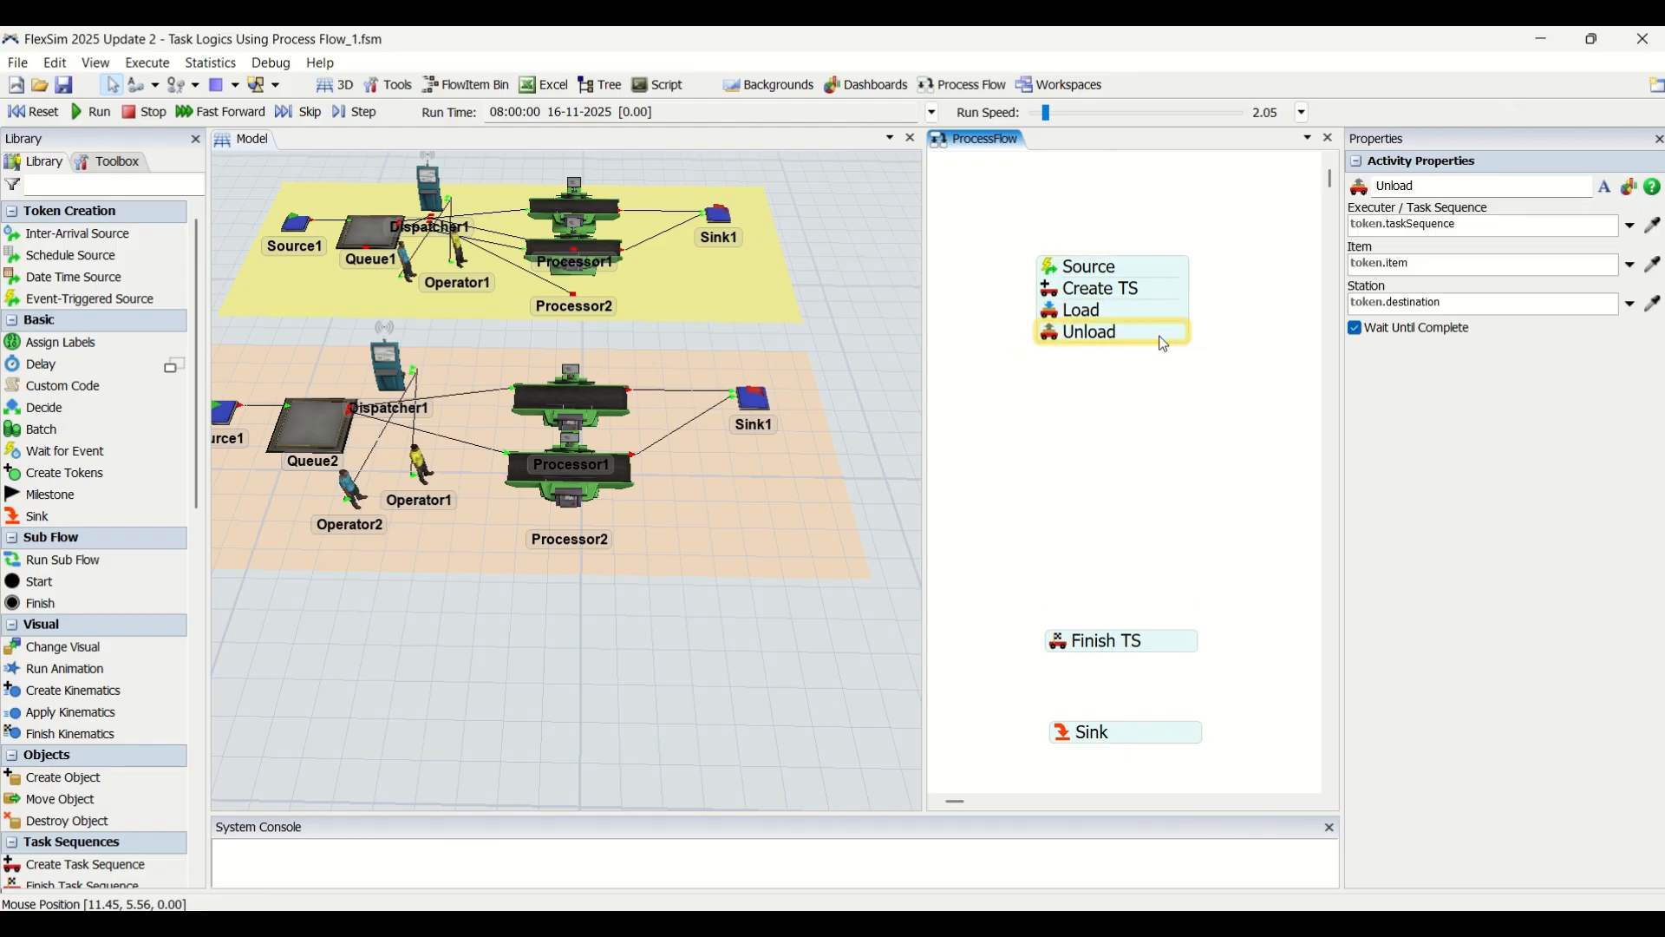
left_click_drag(1184, 642, 1174, 357)
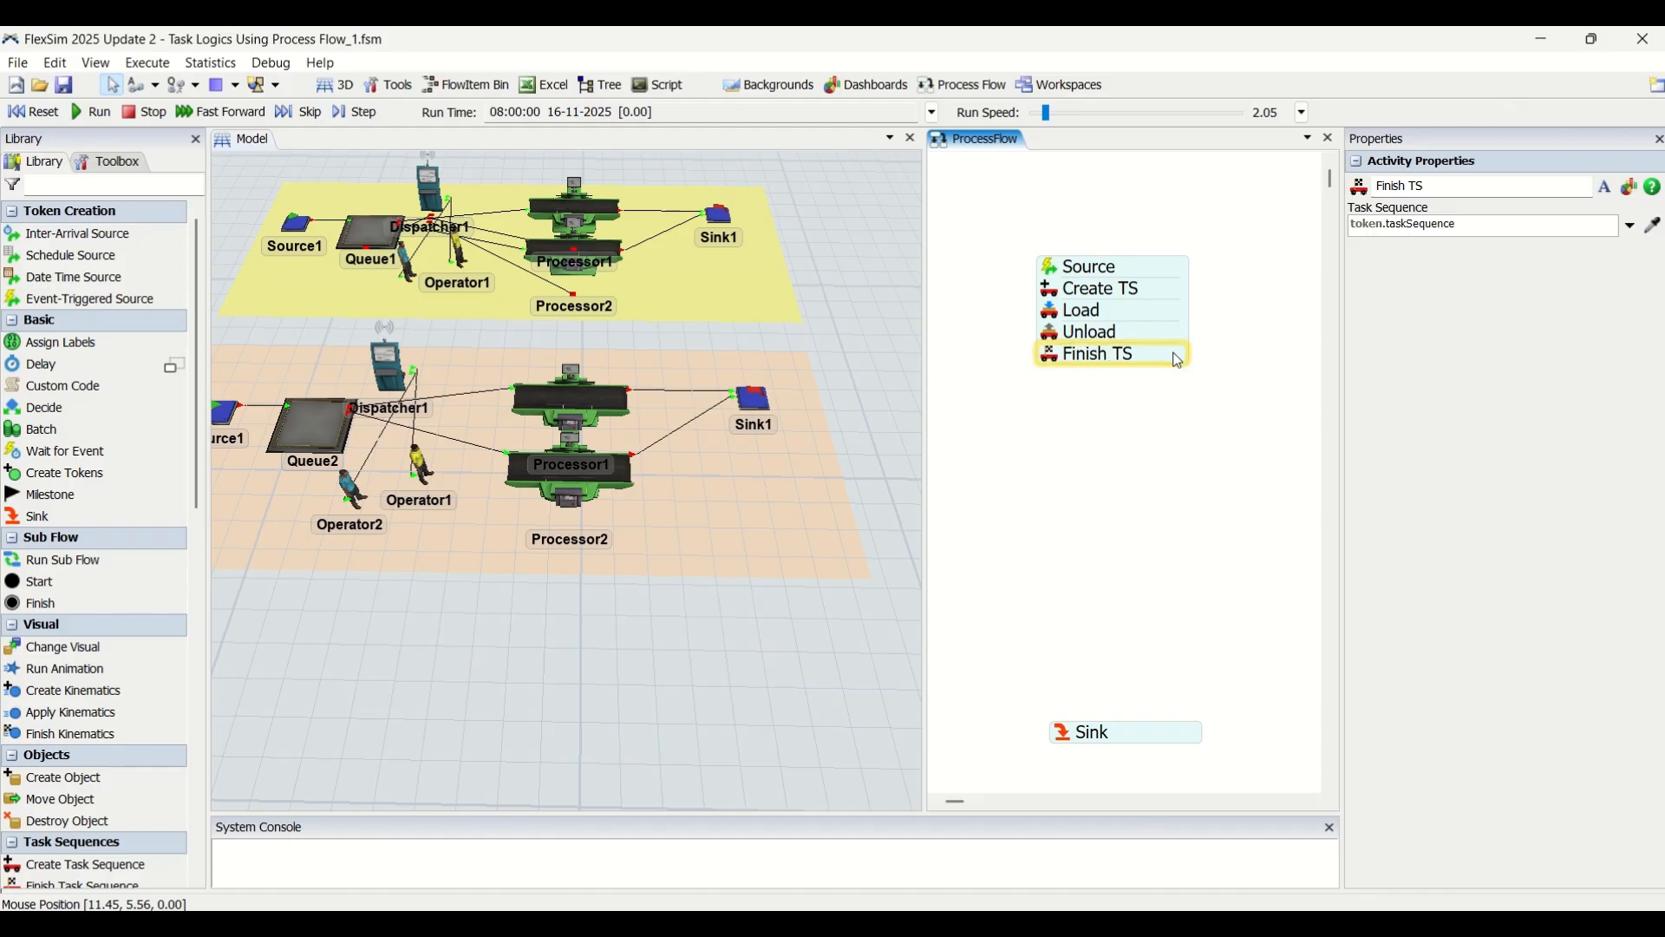
left_click_drag(1179, 743, 1174, 379)
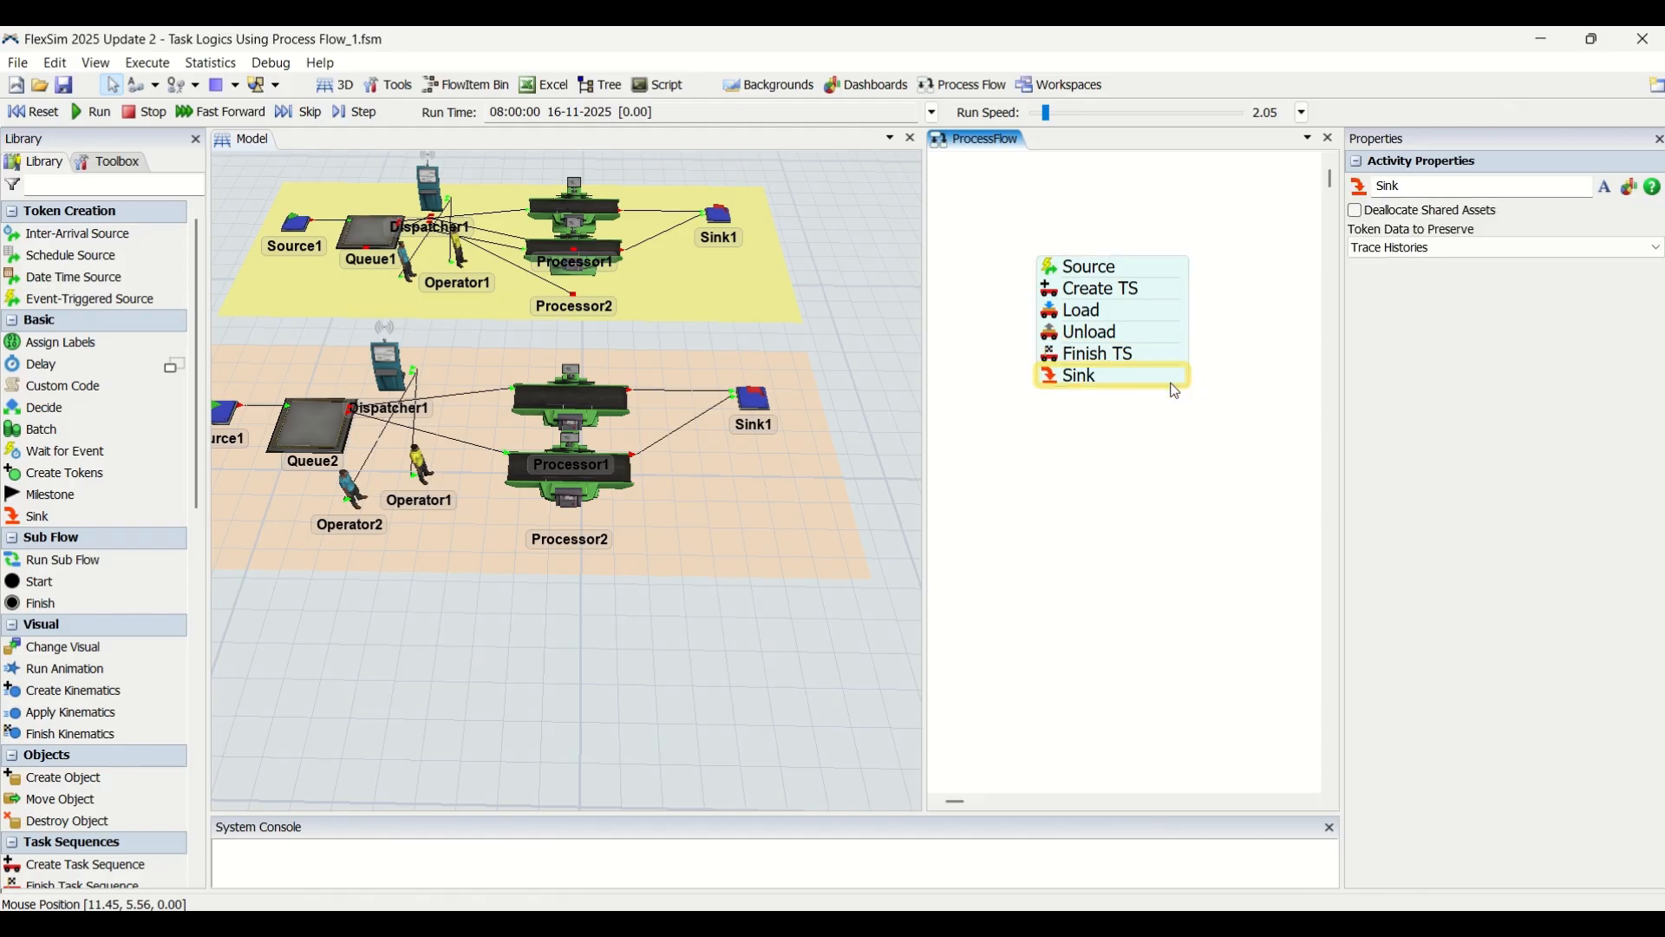
left_click(1169, 379)
left_click_drag(1171, 445, 1137, 440)
left_click_drag(395, 687, 460, 678)
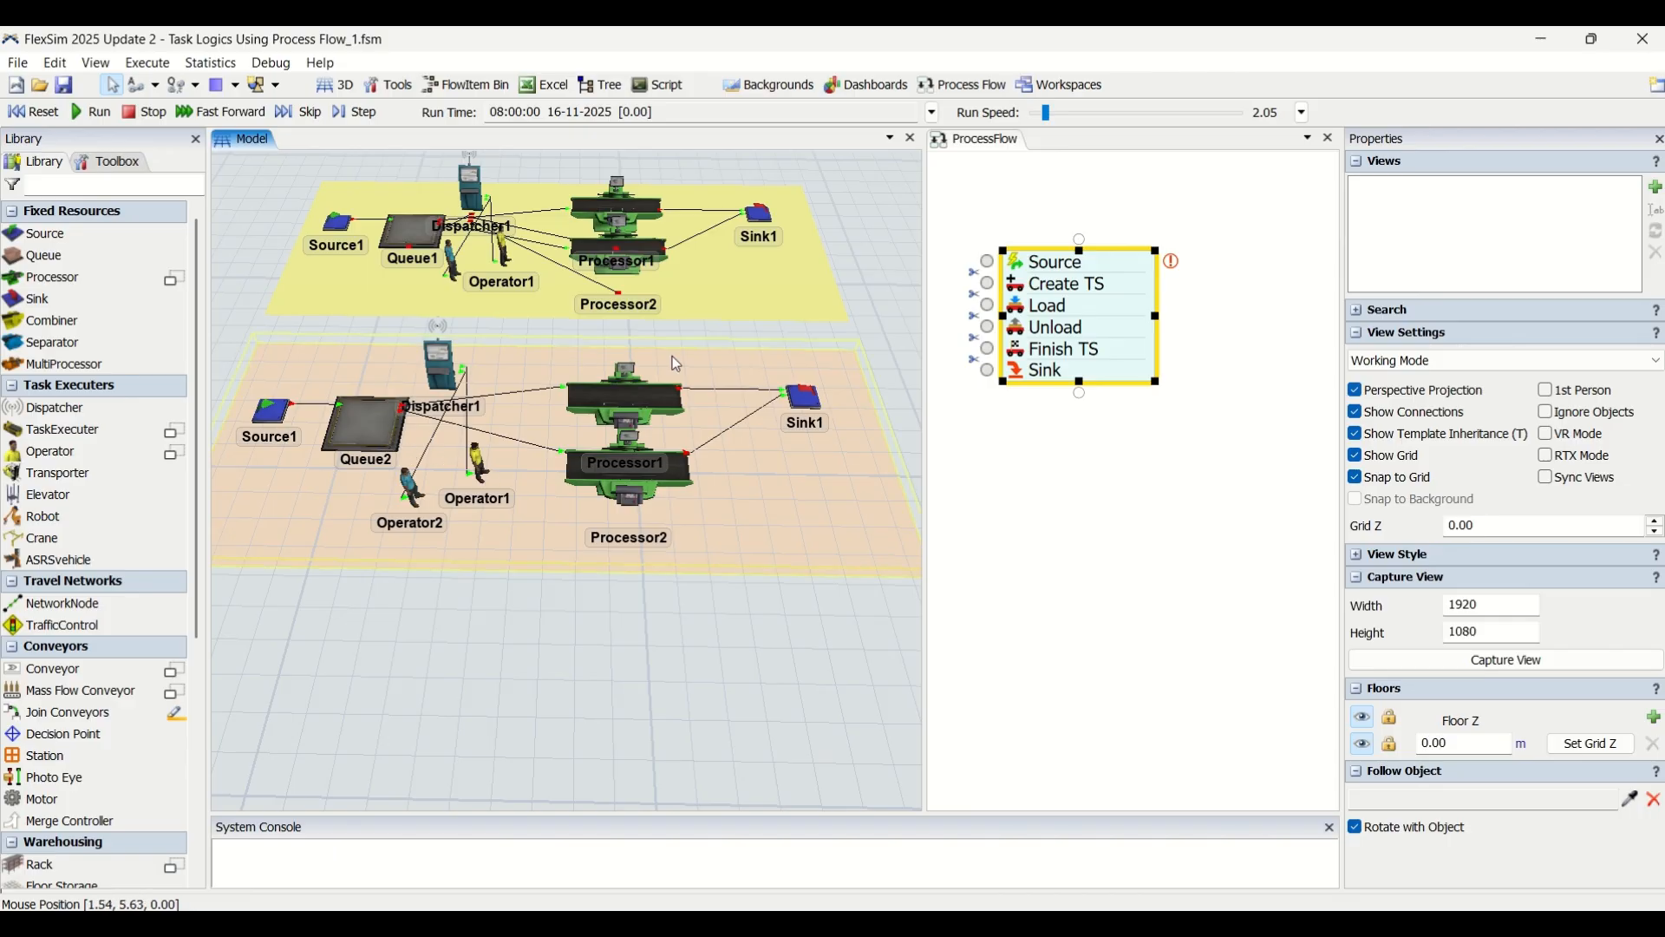
Step: Try the Dusk, Forest, Aqua, Classic and Sunset themes on the process flow
left_click(1113, 490)
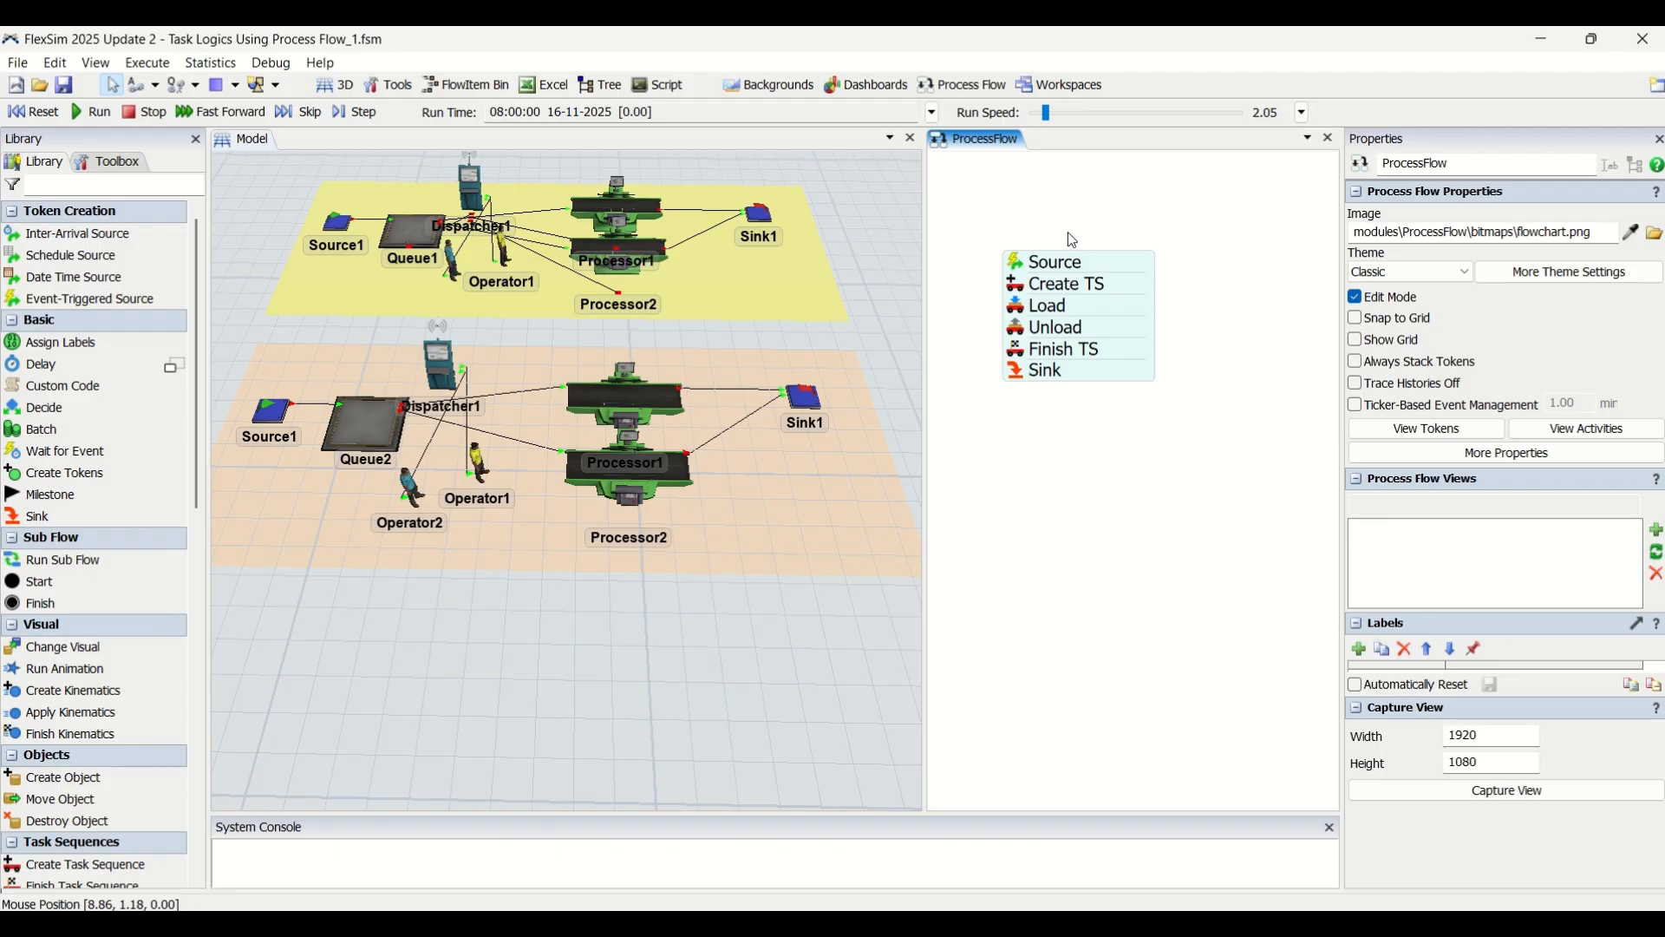
left_click(1405, 163)
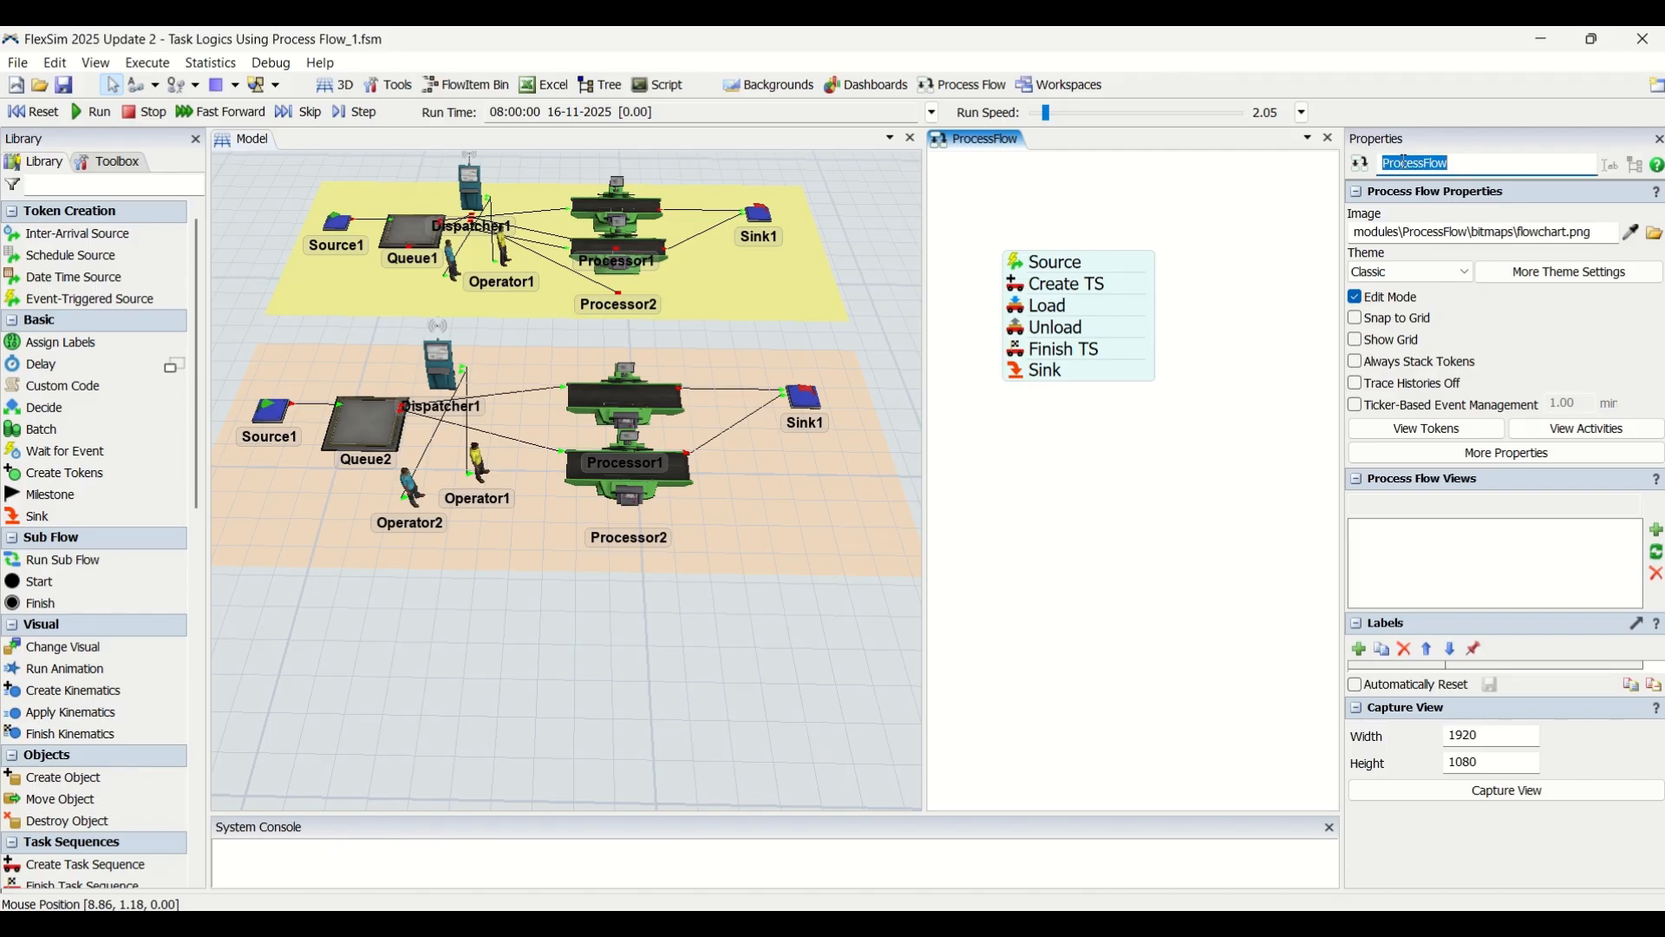
left_click(1253, 325)
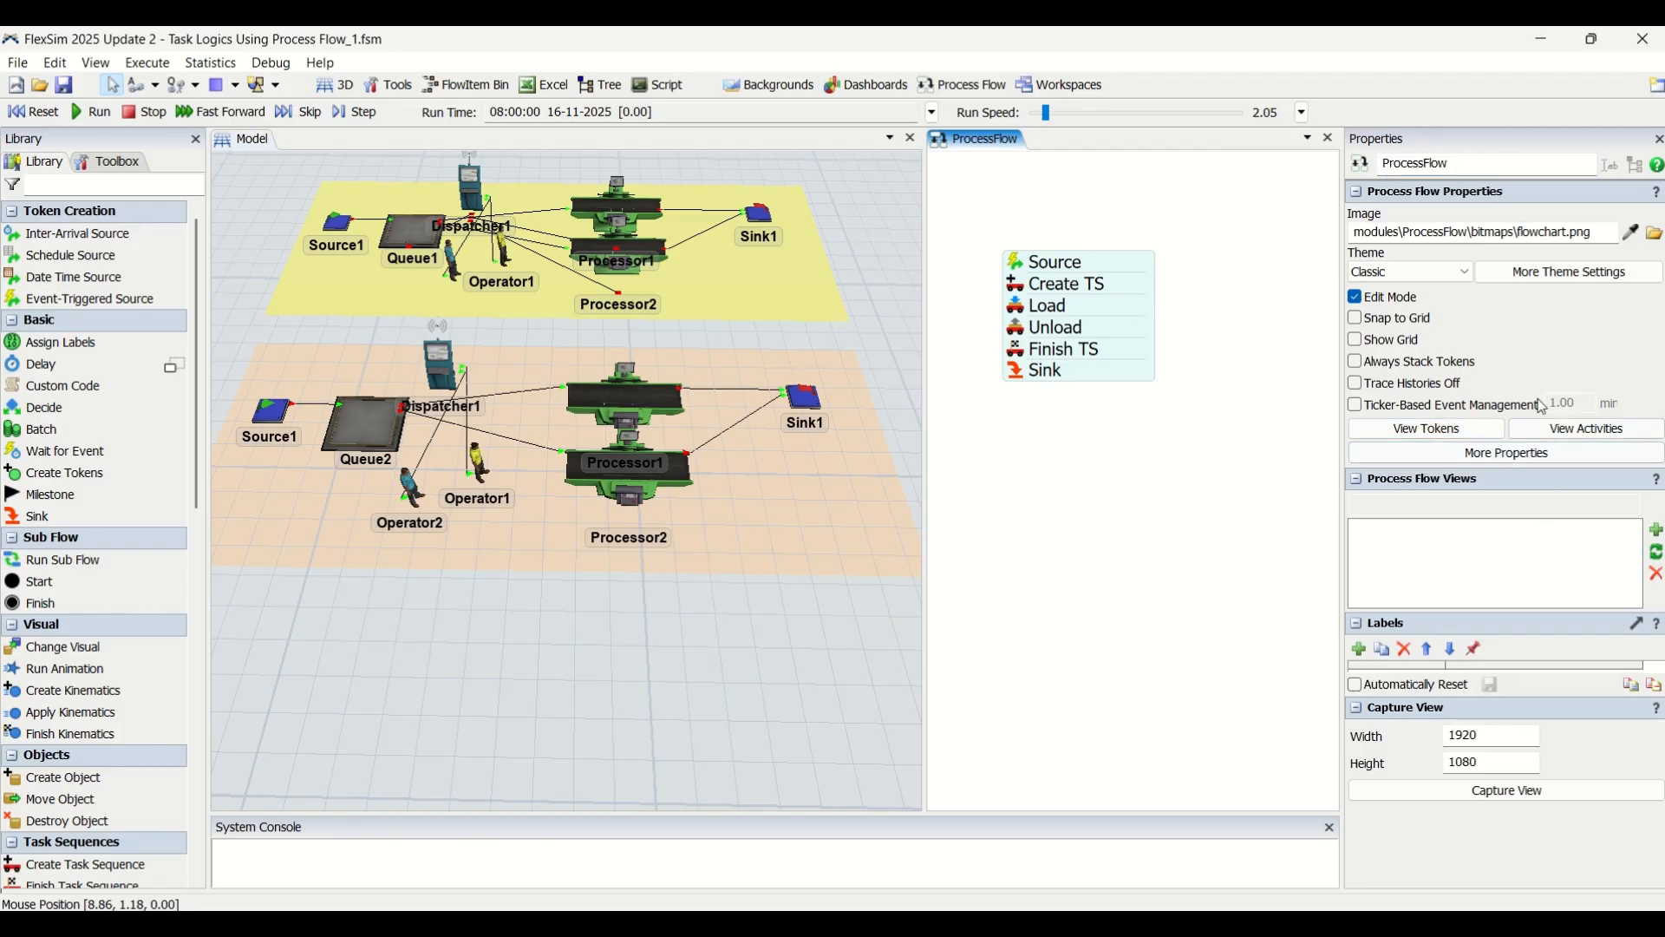
left_click(1418, 273)
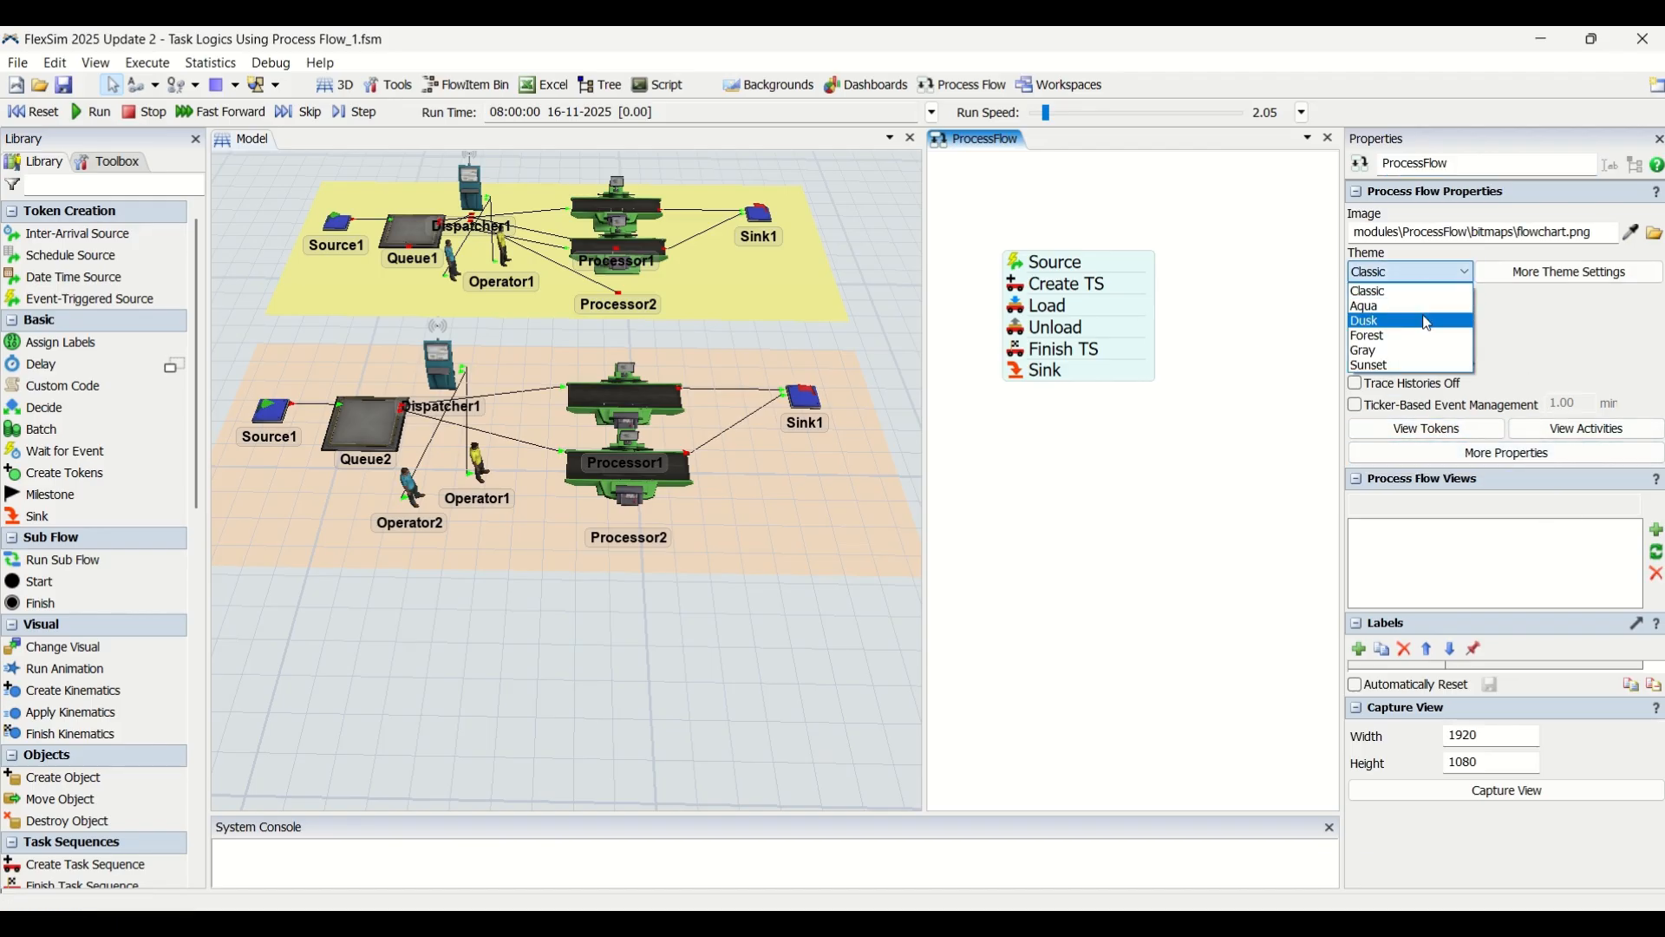
left_click(1428, 322)
left_click(1418, 273)
left_click(1422, 335)
left_click(1418, 274)
left_click(1409, 301)
left_click(1414, 273)
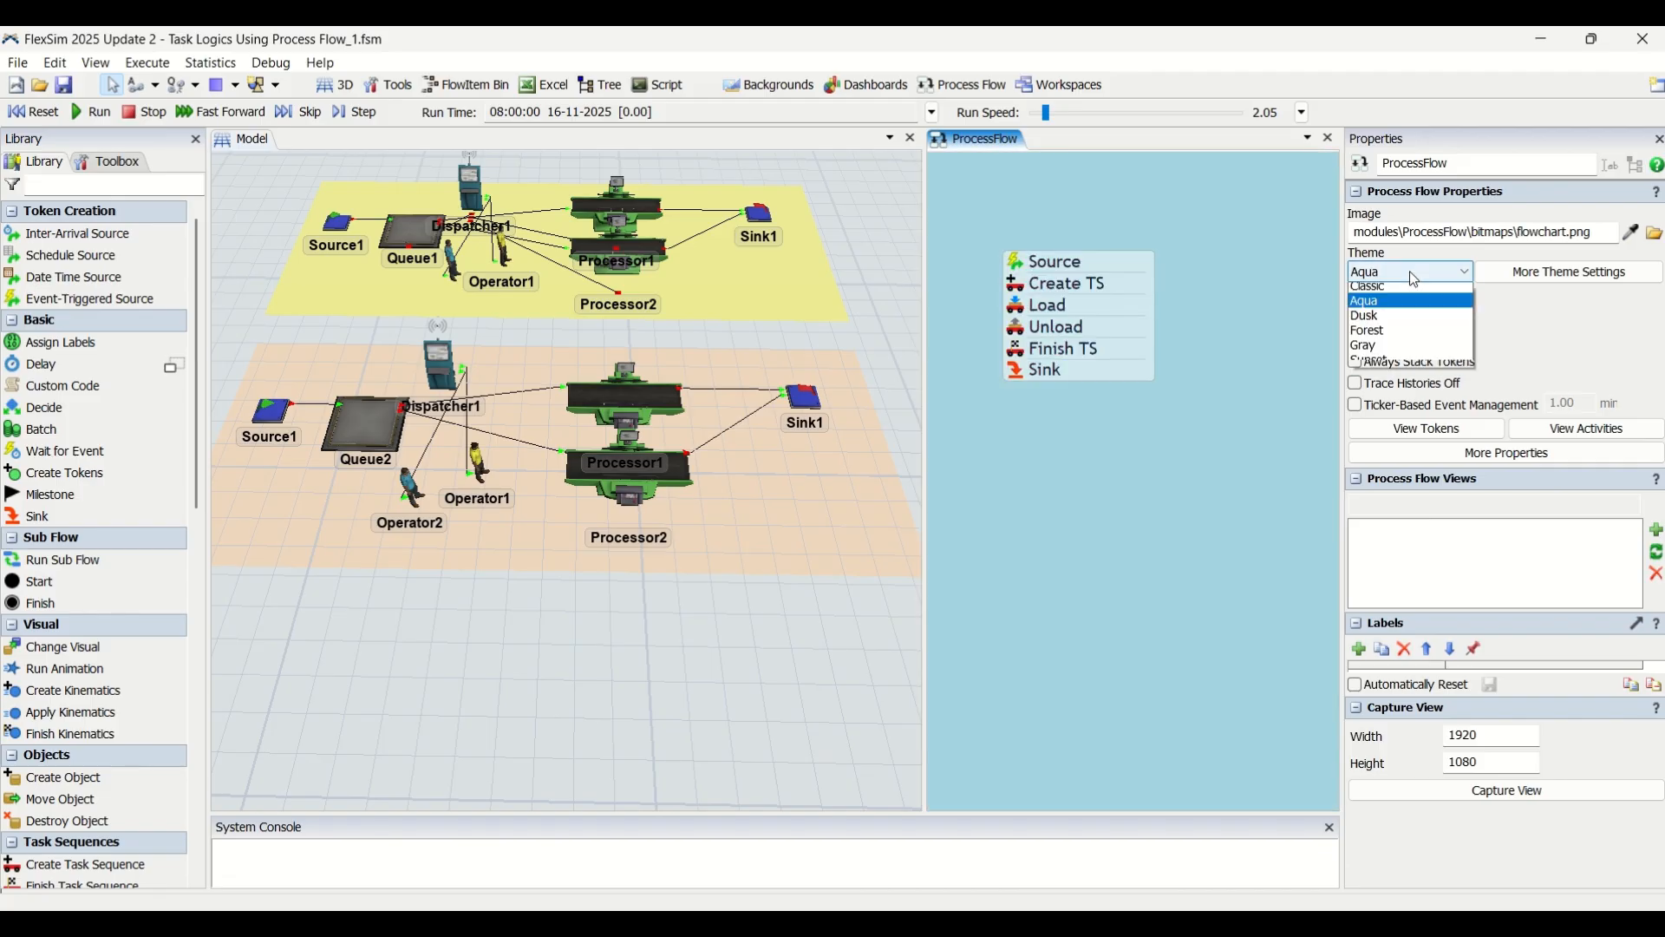
left_click(1410, 287)
left_click(1410, 272)
left_click(1403, 366)
left_click(1410, 272)
left_click(1406, 306)
left_click(1401, 268)
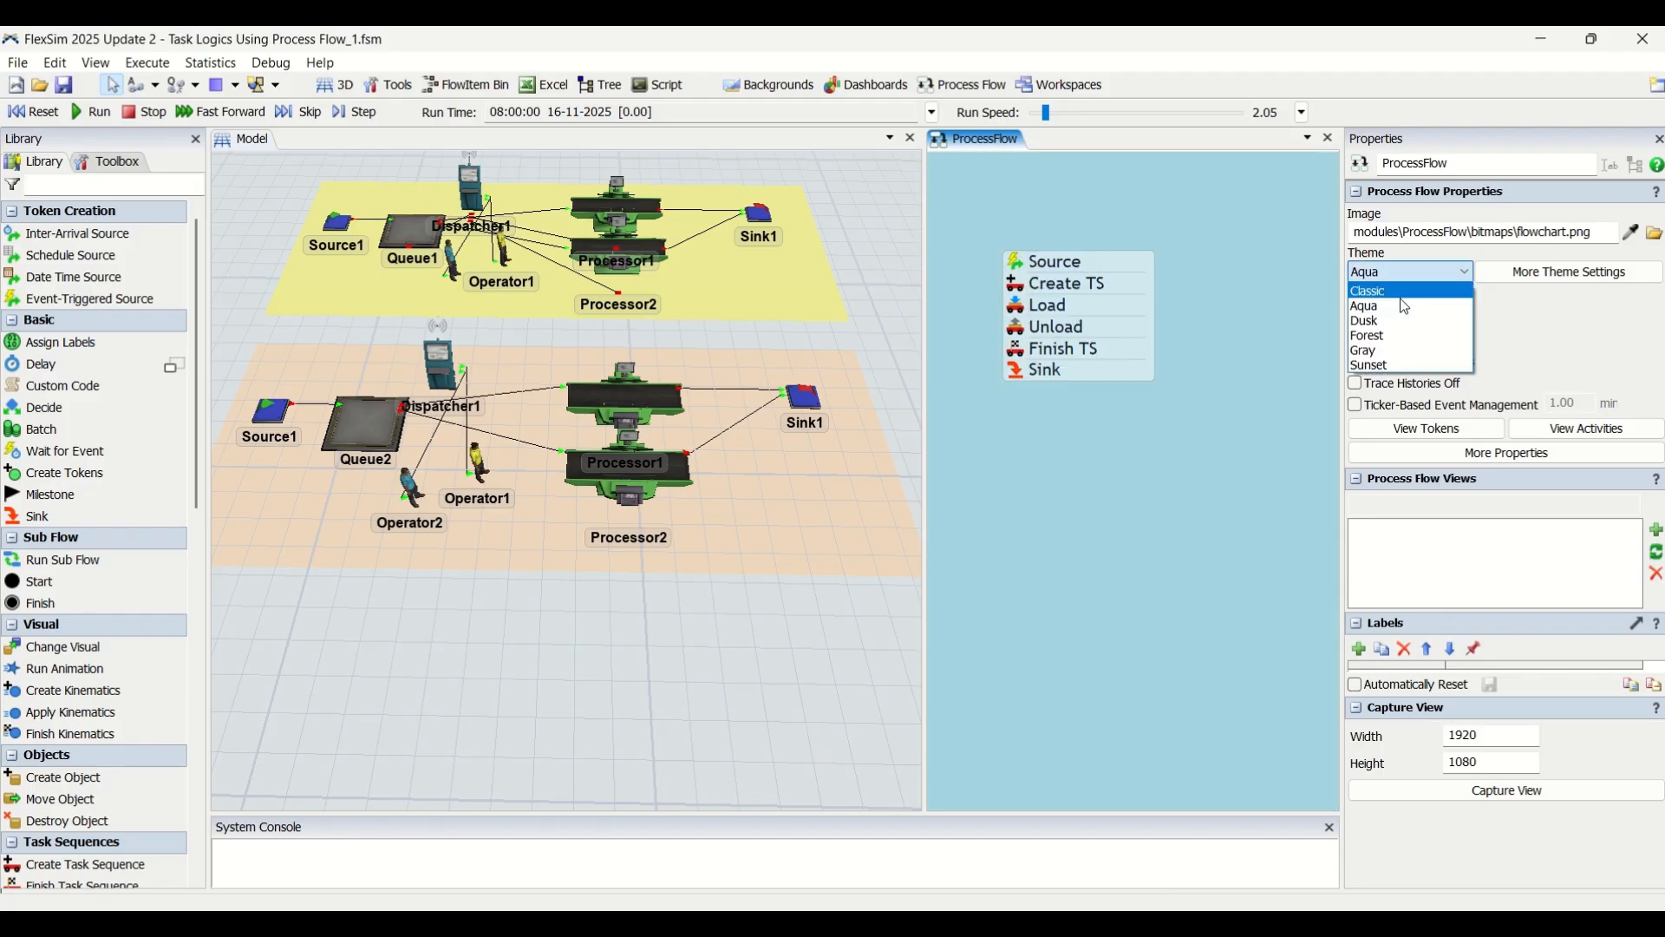
left_click(1405, 321)
Step: Set the process flow's theme to Forest and move the activity block slightly upward
left_click(1410, 273)
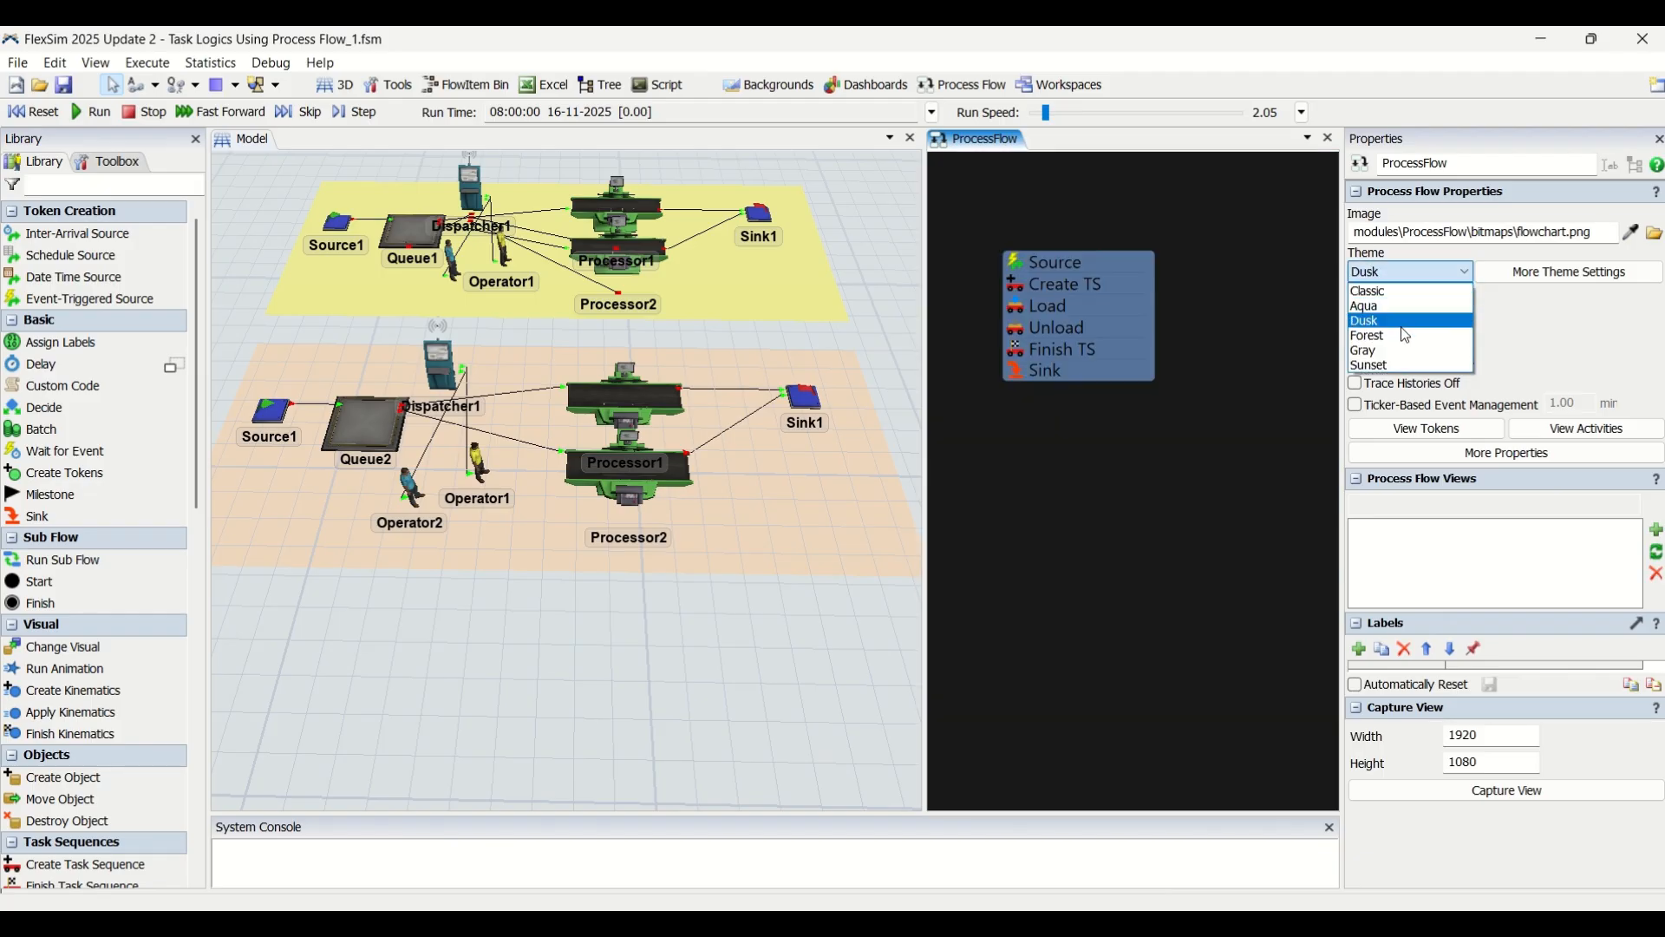
left_click(1406, 336)
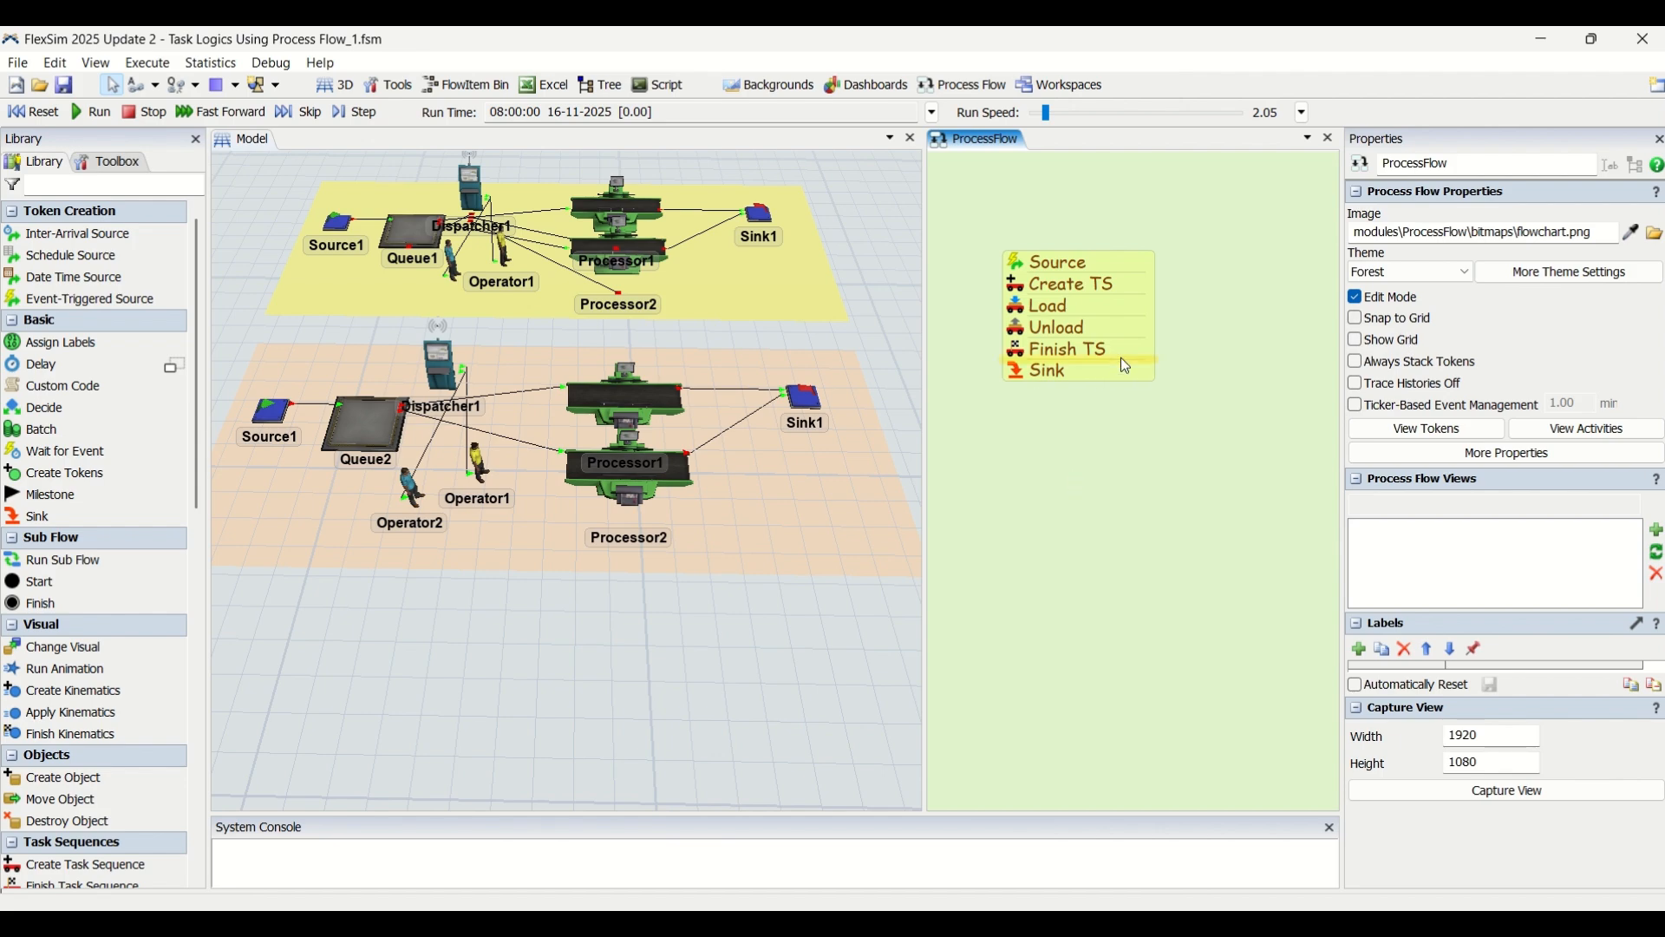
left_click_drag(1128, 375, 1122, 326)
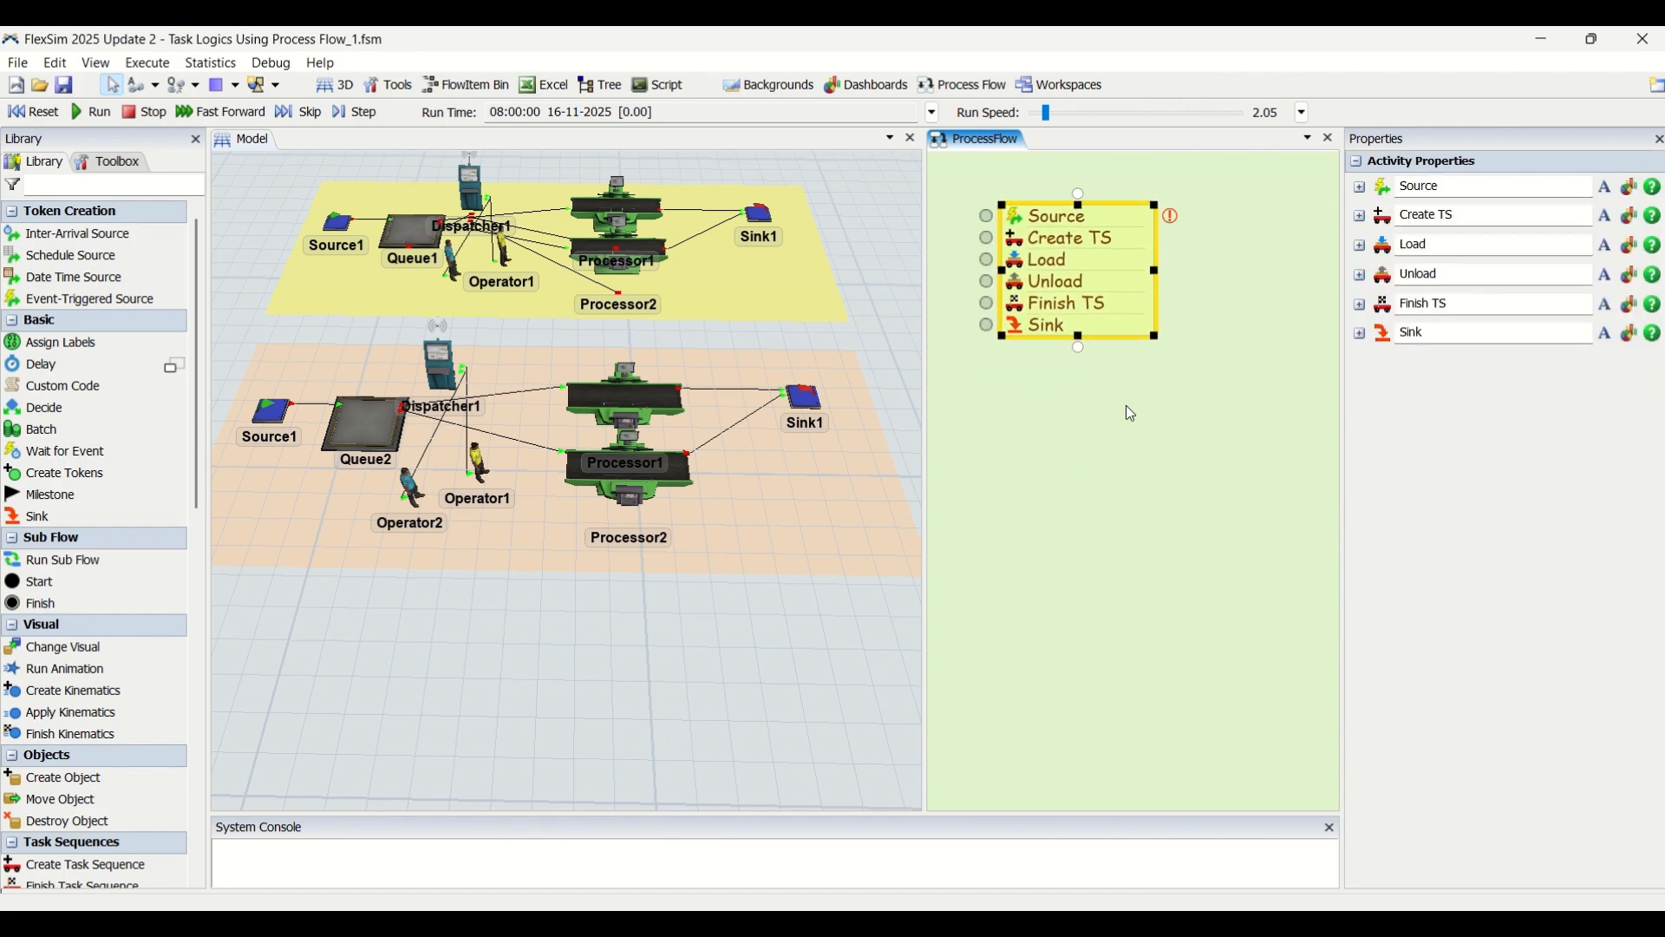
left_click(1126, 405)
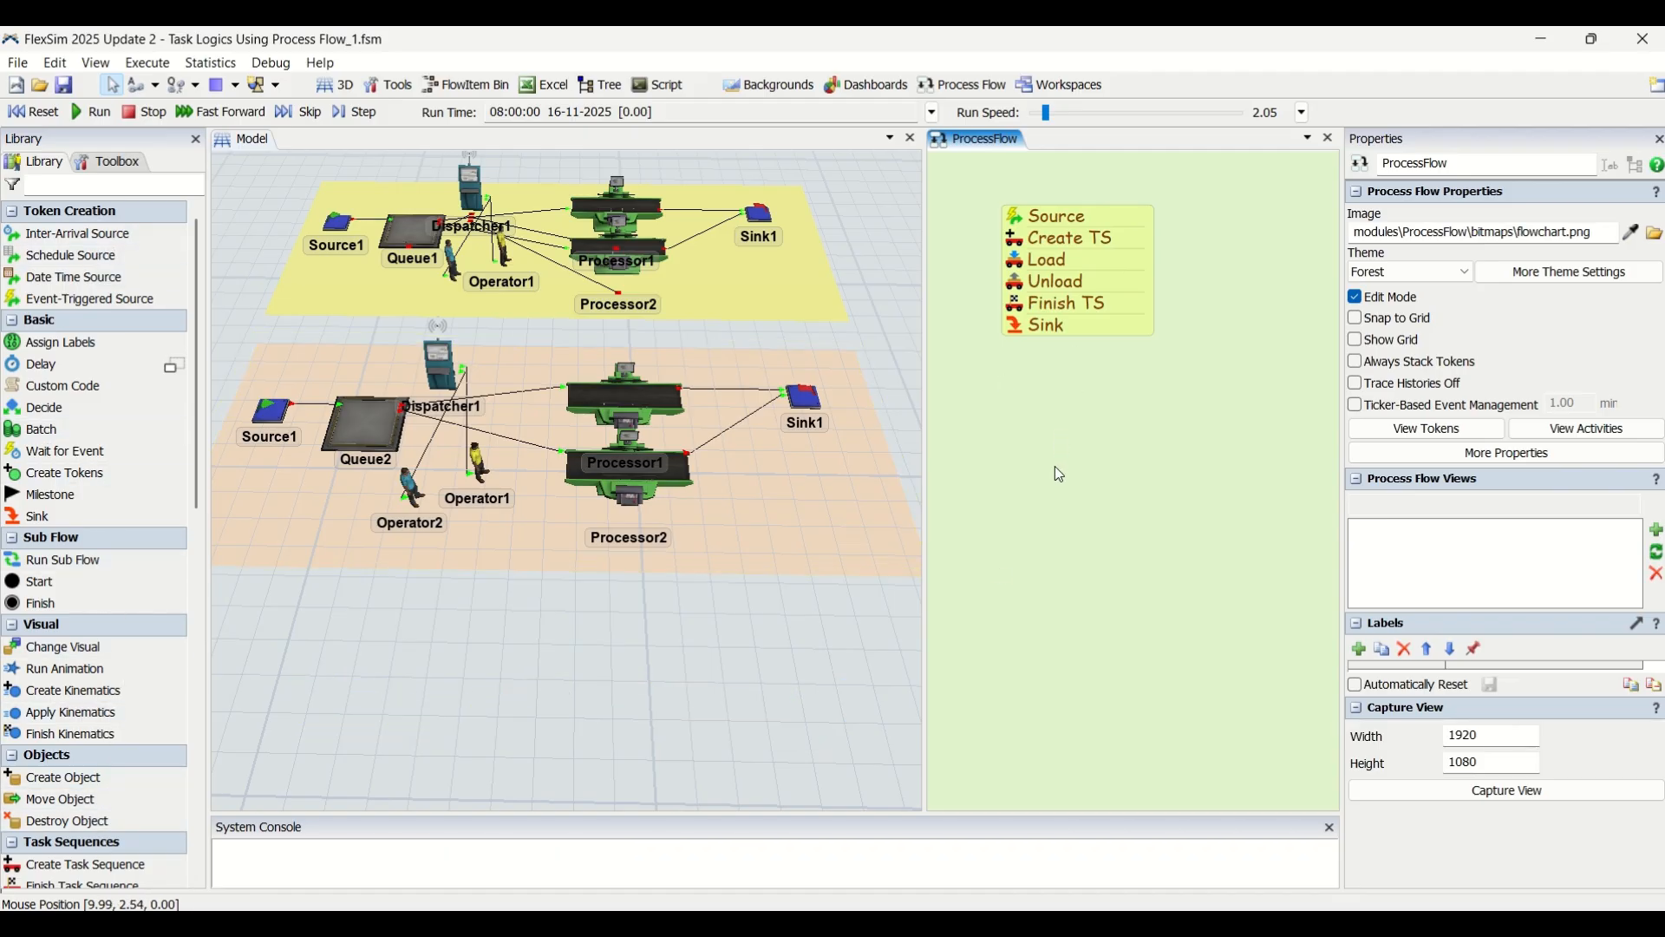
left_click(704, 690)
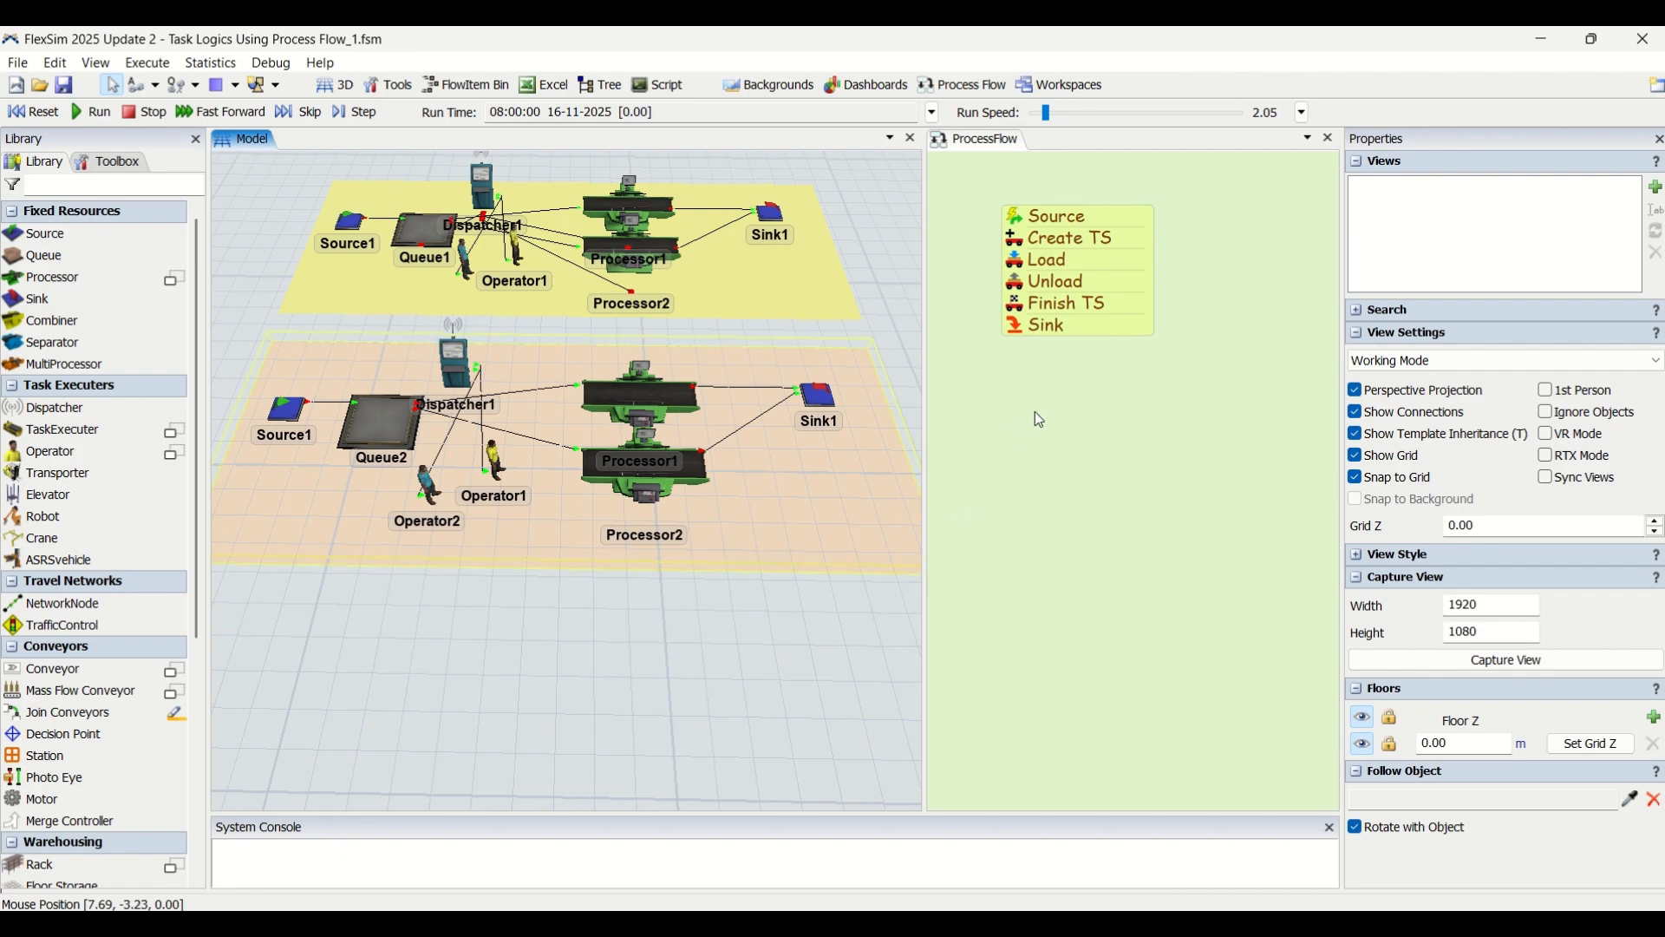
left_click(1037, 416)
left_click_drag(1044, 403, 1048, 418)
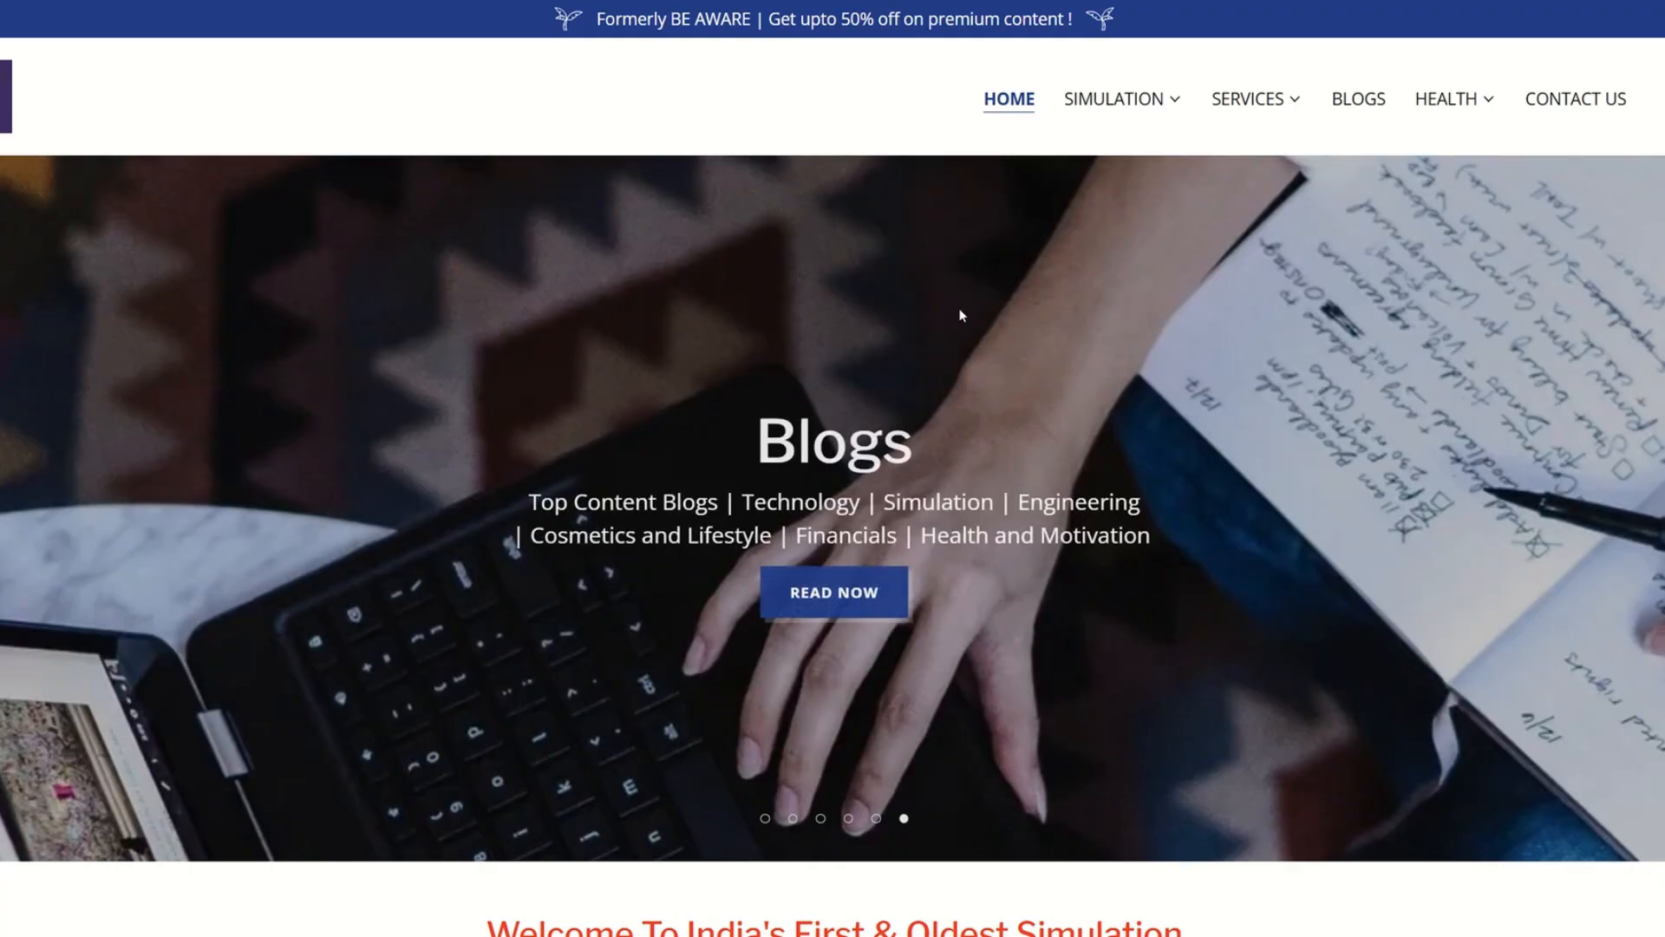
Step: Switch to the LeanSimCorp website and look through the home page's company introduction, Simulation Solutions and Insights & Blogs sections
scroll(1034, 345, "down", 8)
scroll(1037, 349, "down", 1)
scroll(1037, 349, "down", 10)
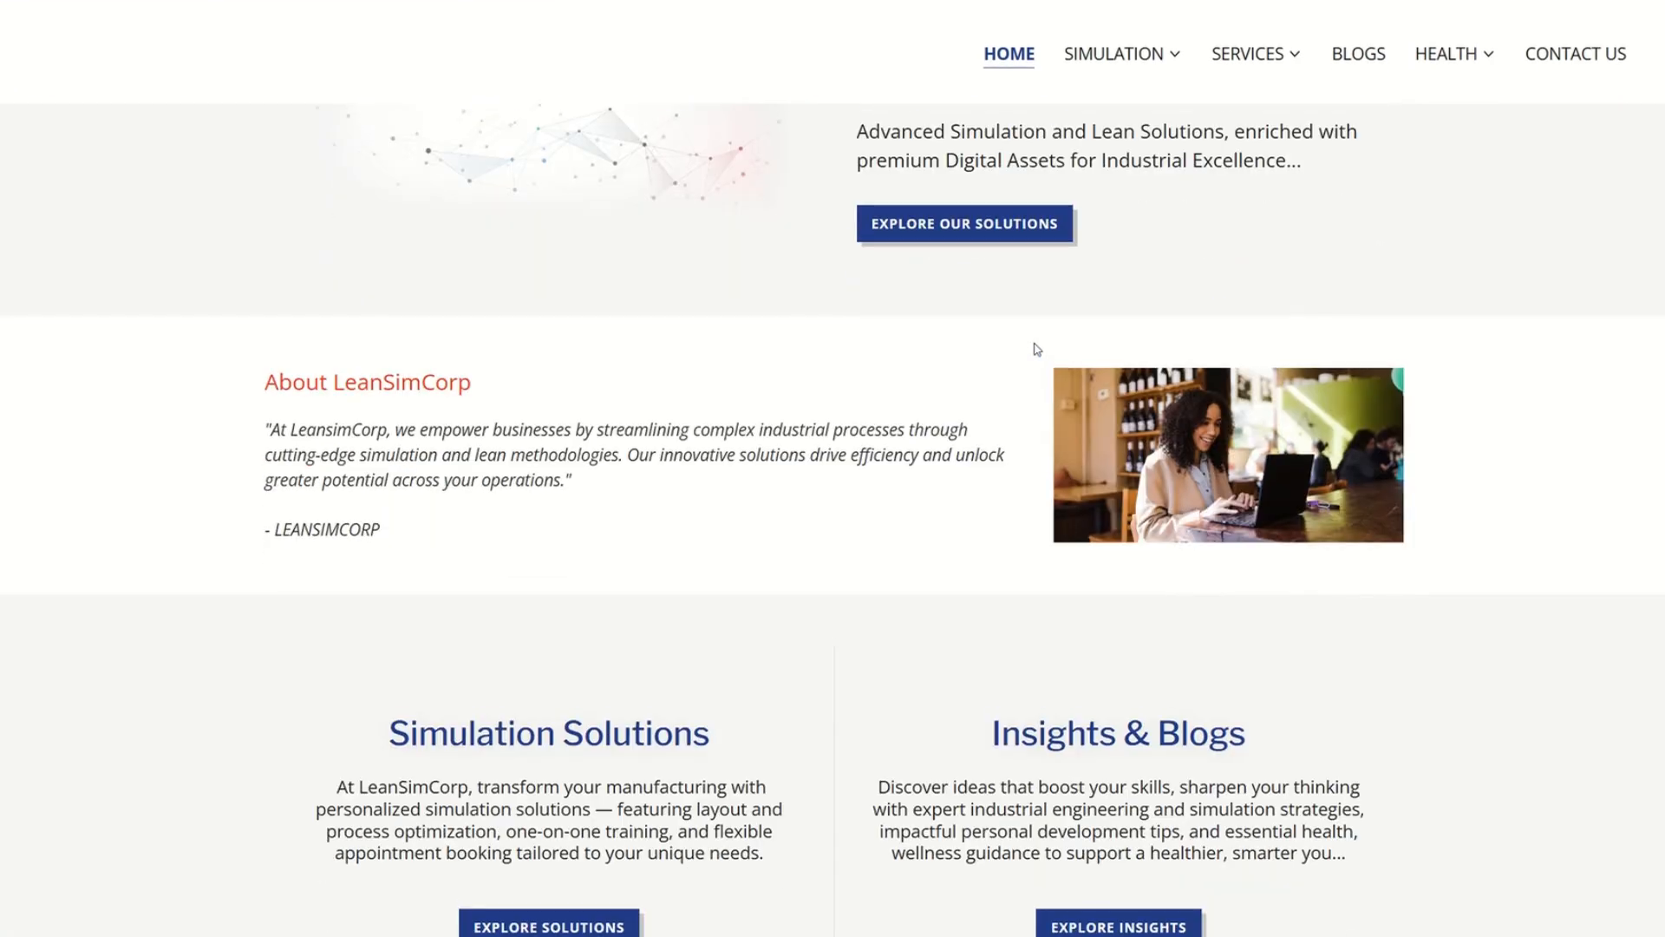
scroll(1036, 348, "down", 1)
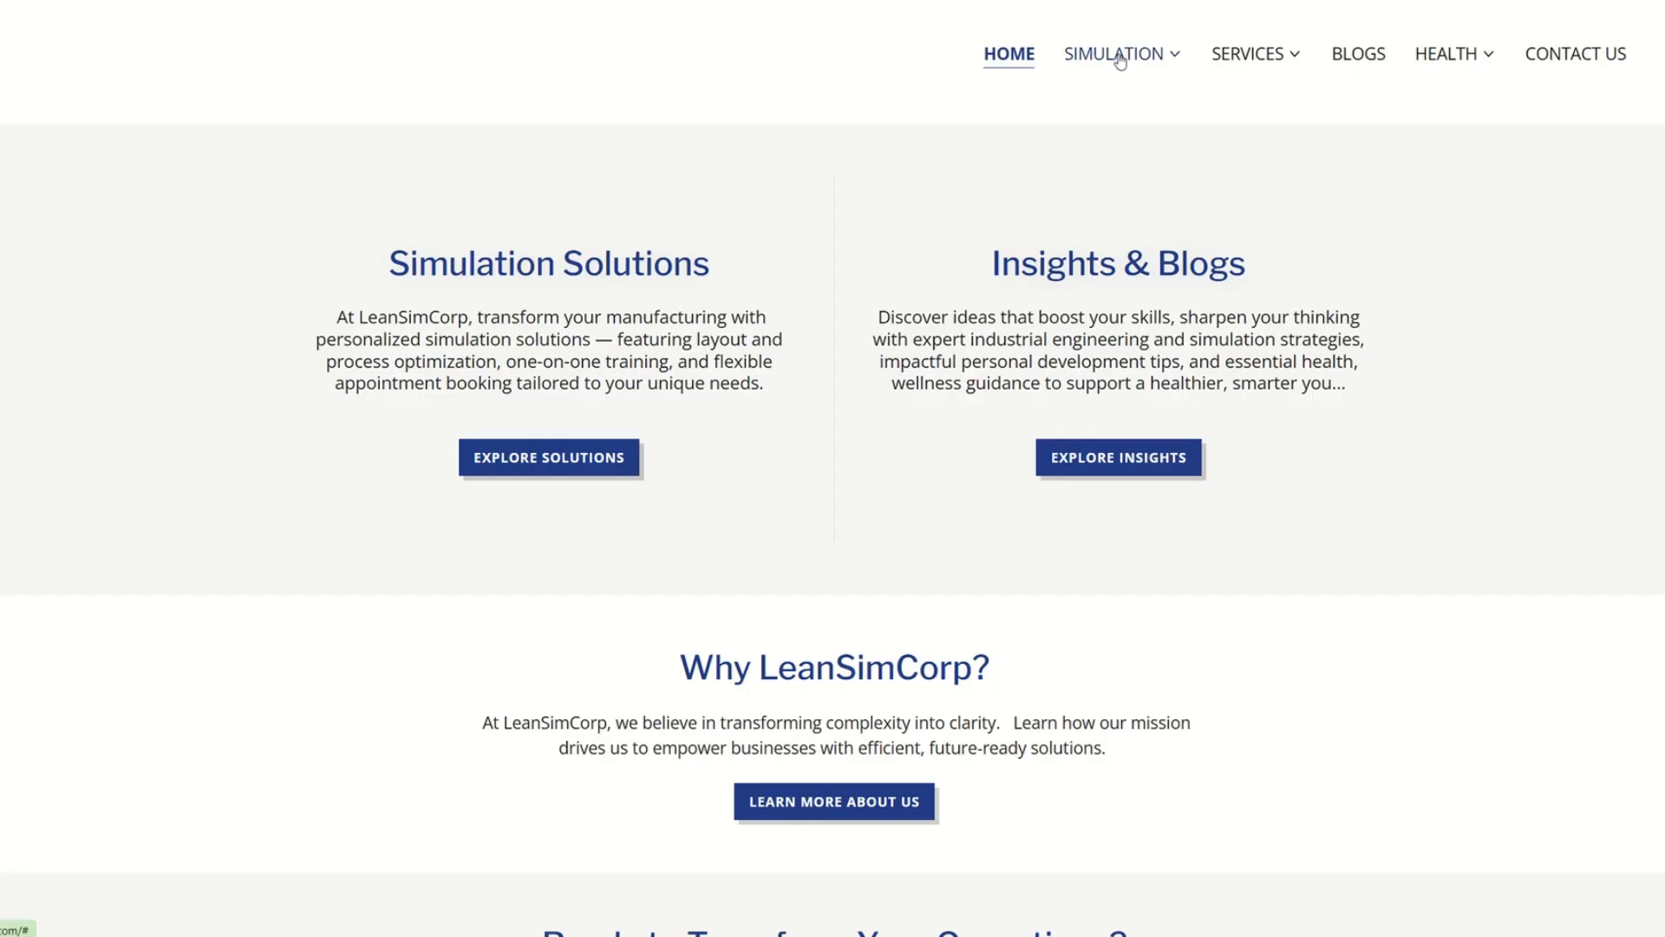
Step: Open the Simulation Solutions page and review its one-to-one sessions, learning center and online appointment services
mouse_move(1120, 57)
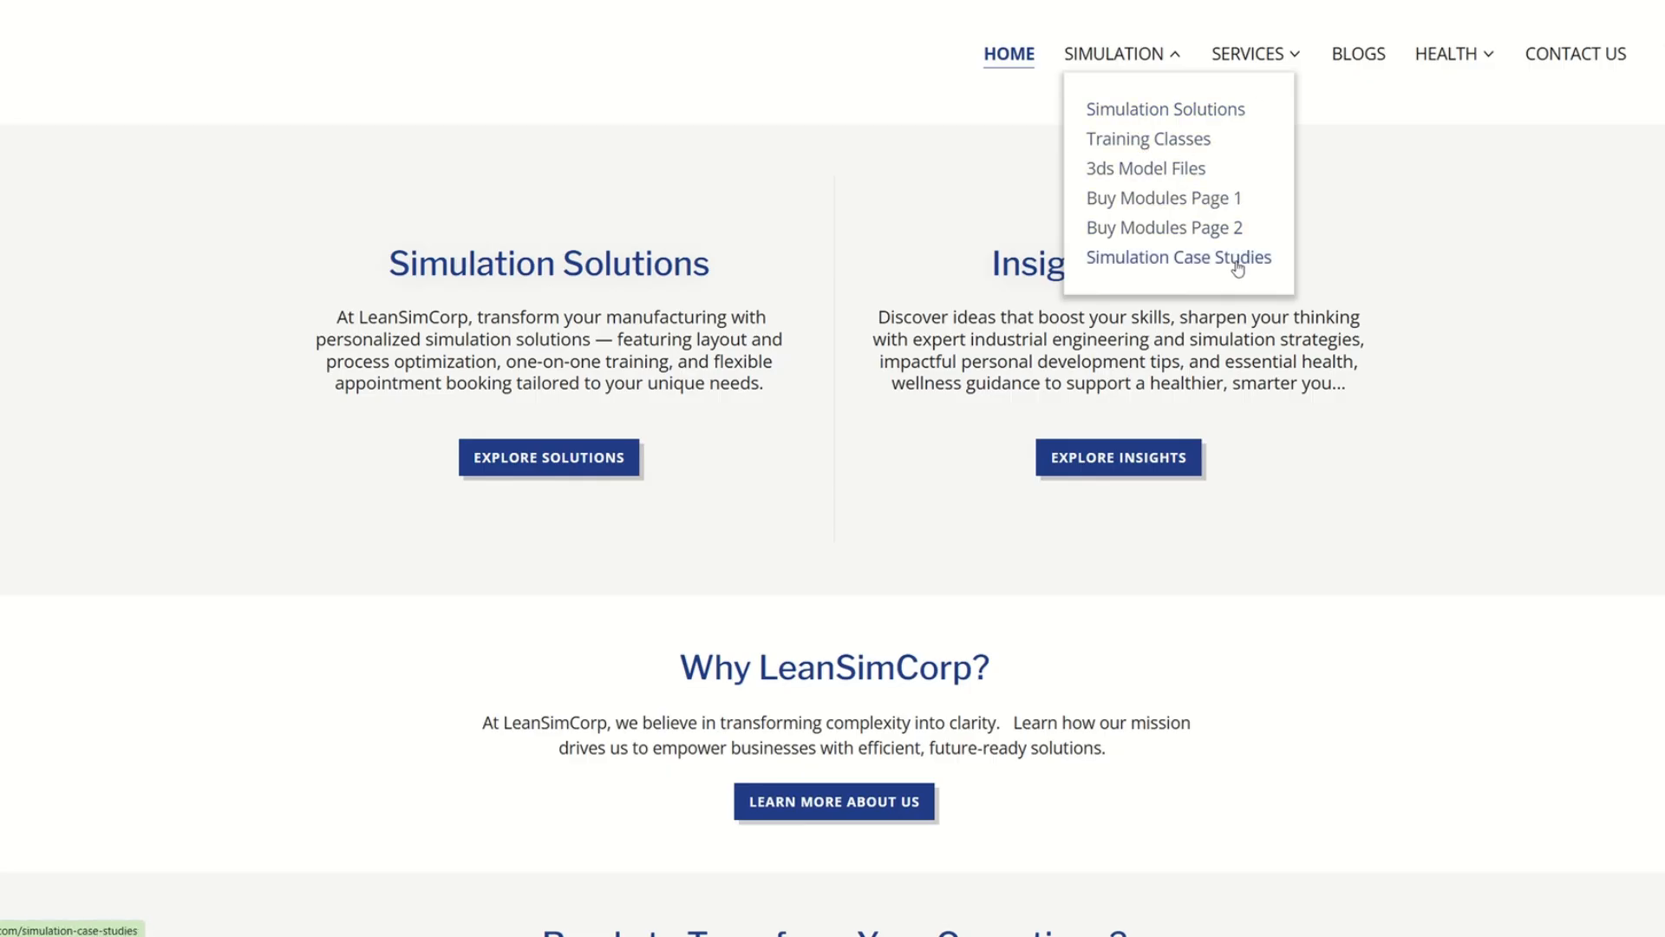
mouse_move(1251, 59)
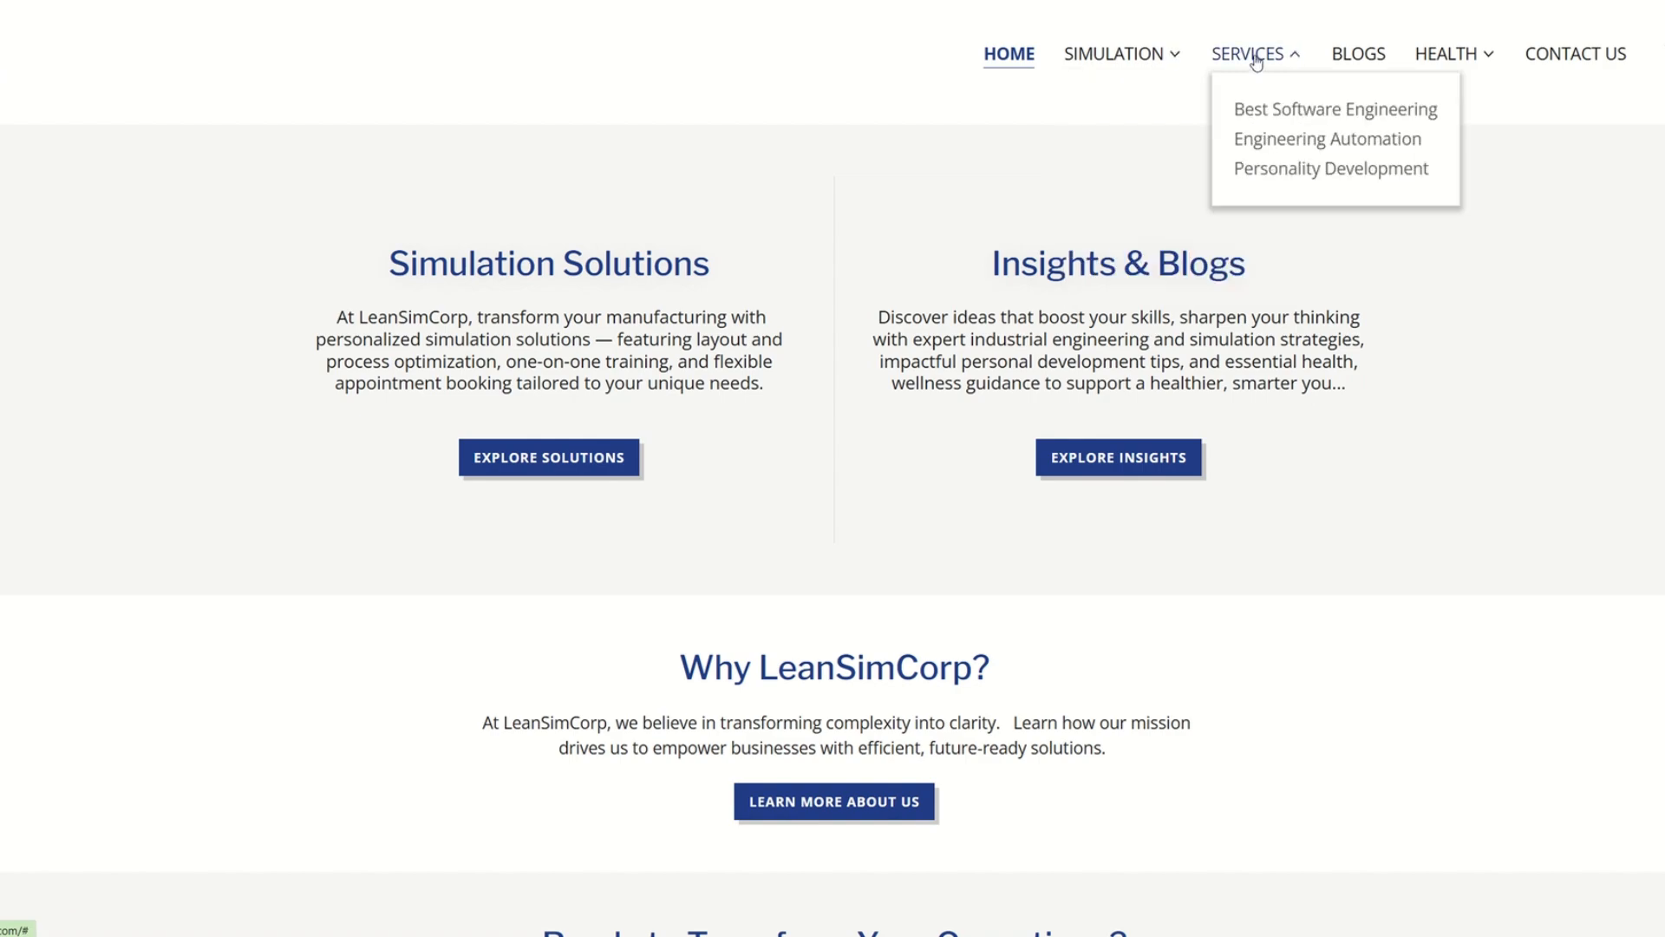
left_click(1312, 117)
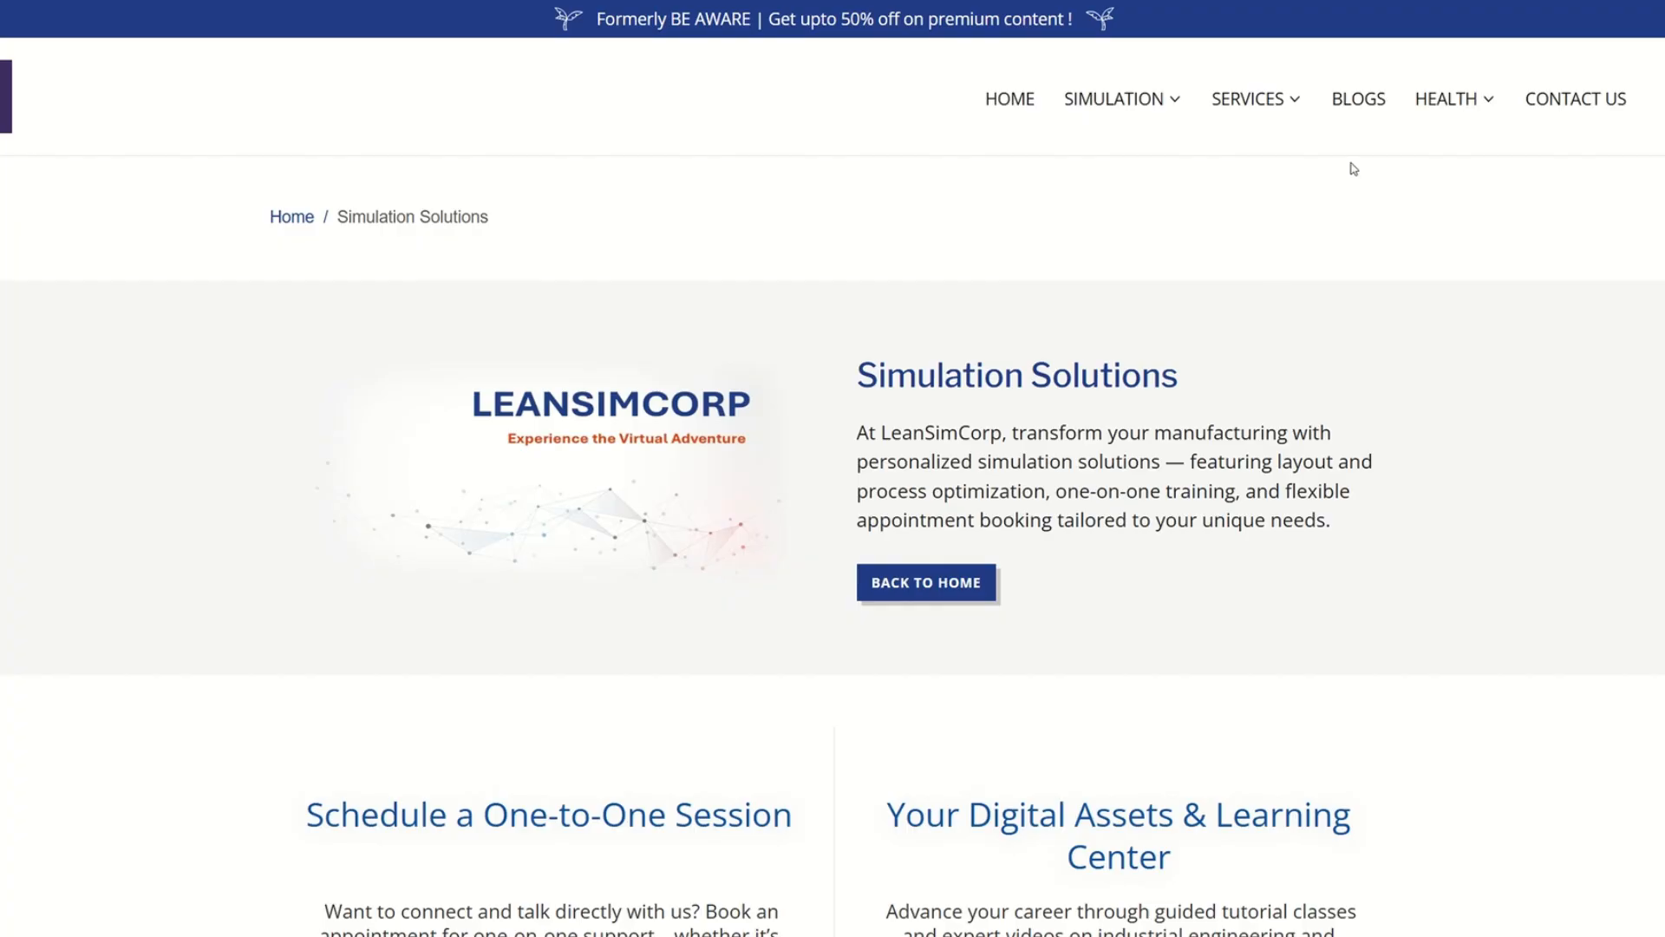
scroll(1193, 379, "down", 3)
scroll(1195, 380, "up", 2)
scroll(1102, 303, "down", 4)
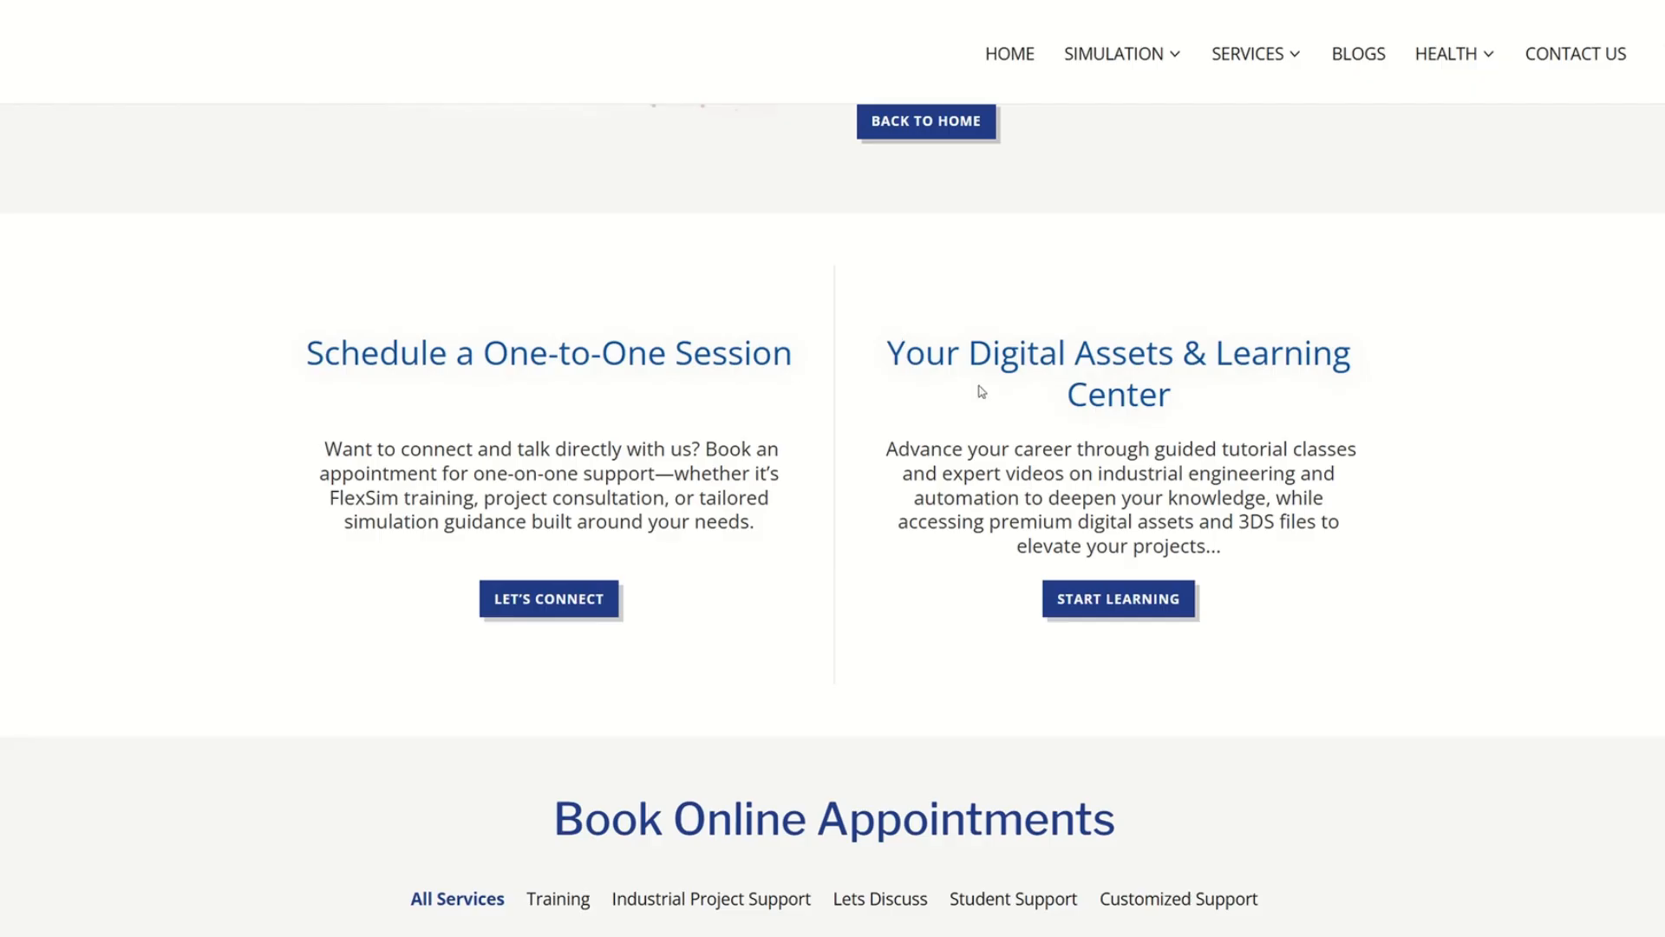
scroll(1146, 402, "down", 2)
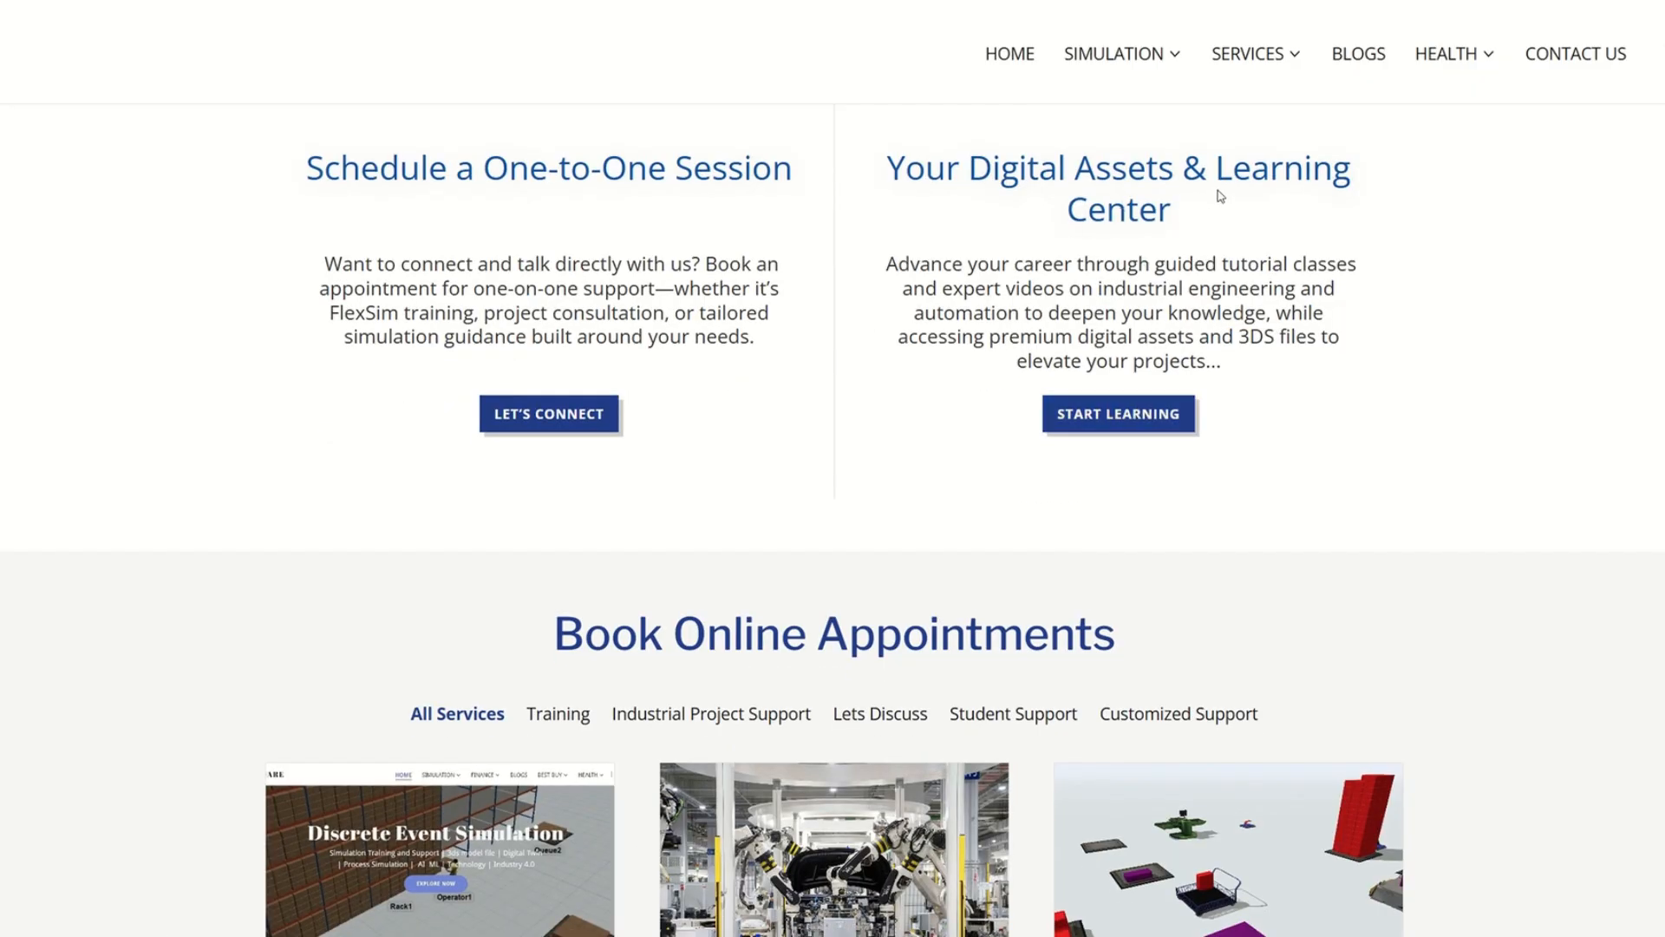
scroll(1287, 312, "down", 15)
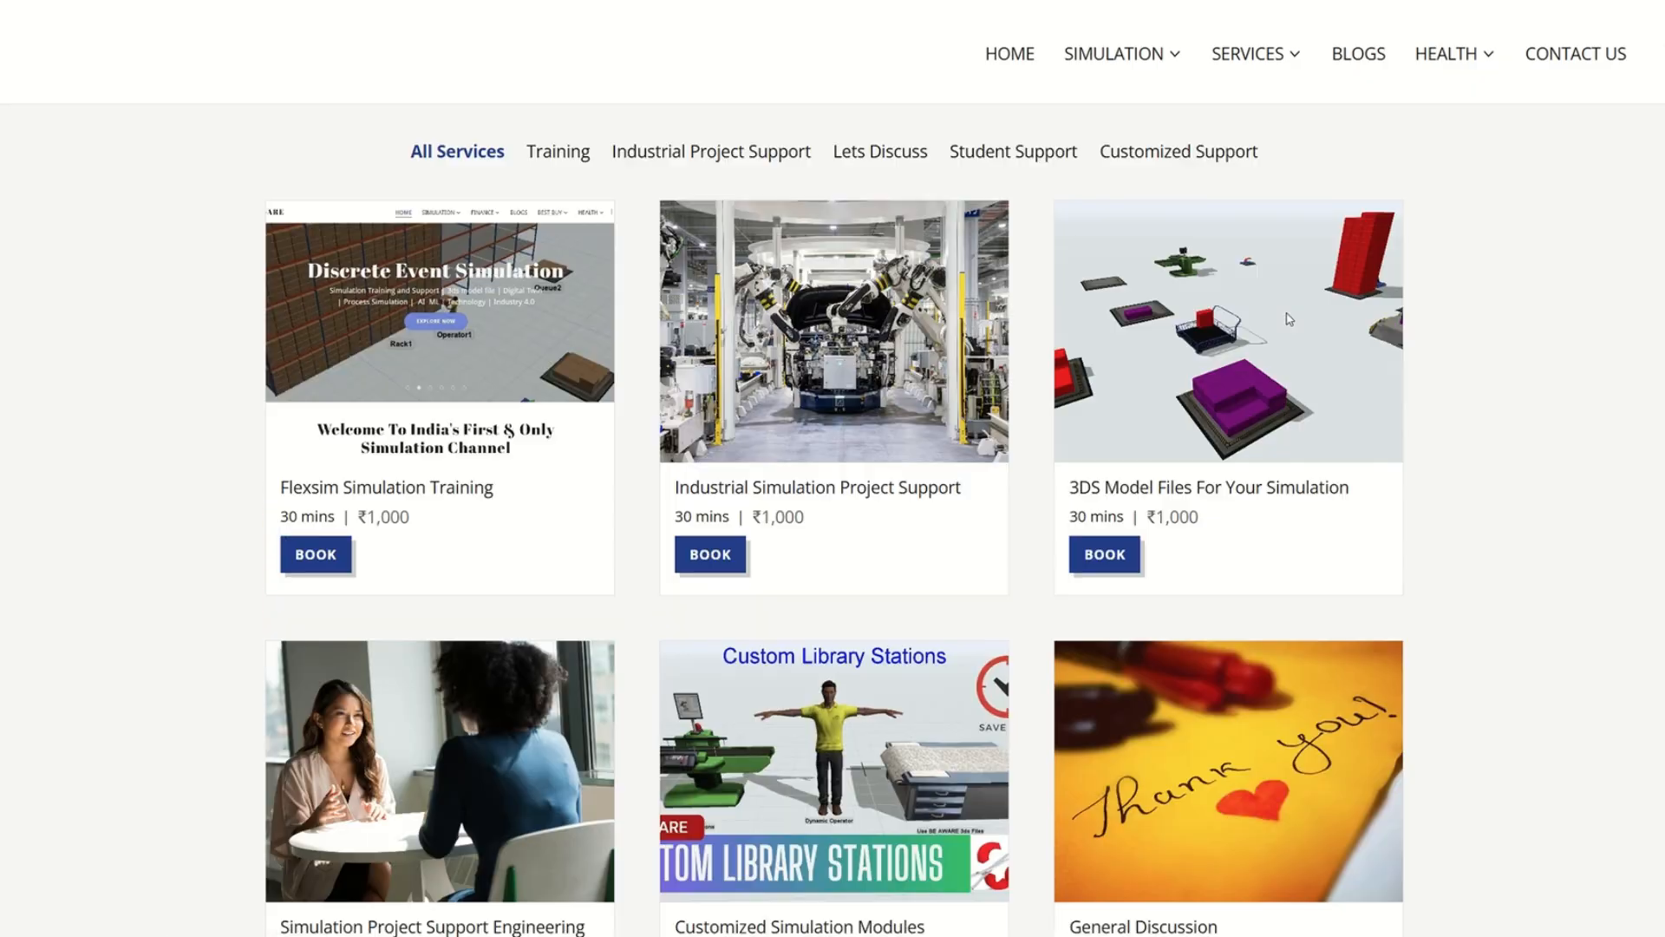
scroll(1059, 396, "up", 15)
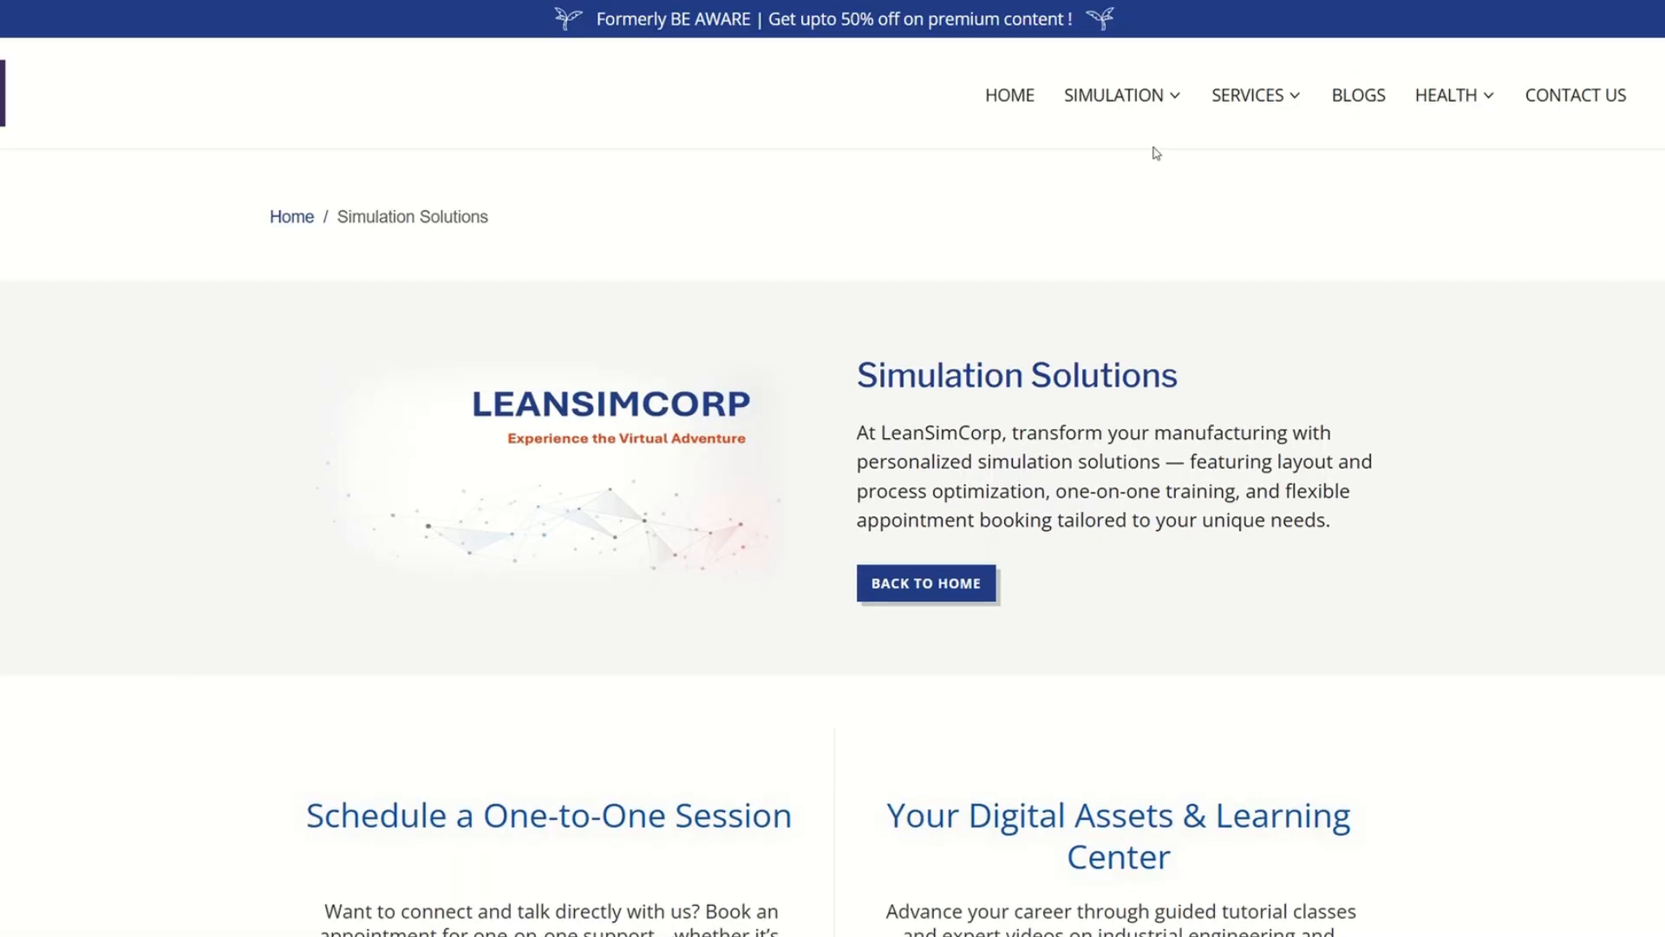
Step: Open the Training Classes page and examine the premium subscription benefits and the chapter list of the Premium Training Classes
mouse_move(1146, 111)
left_click(1172, 187)
scroll(912, 493, "down", 12)
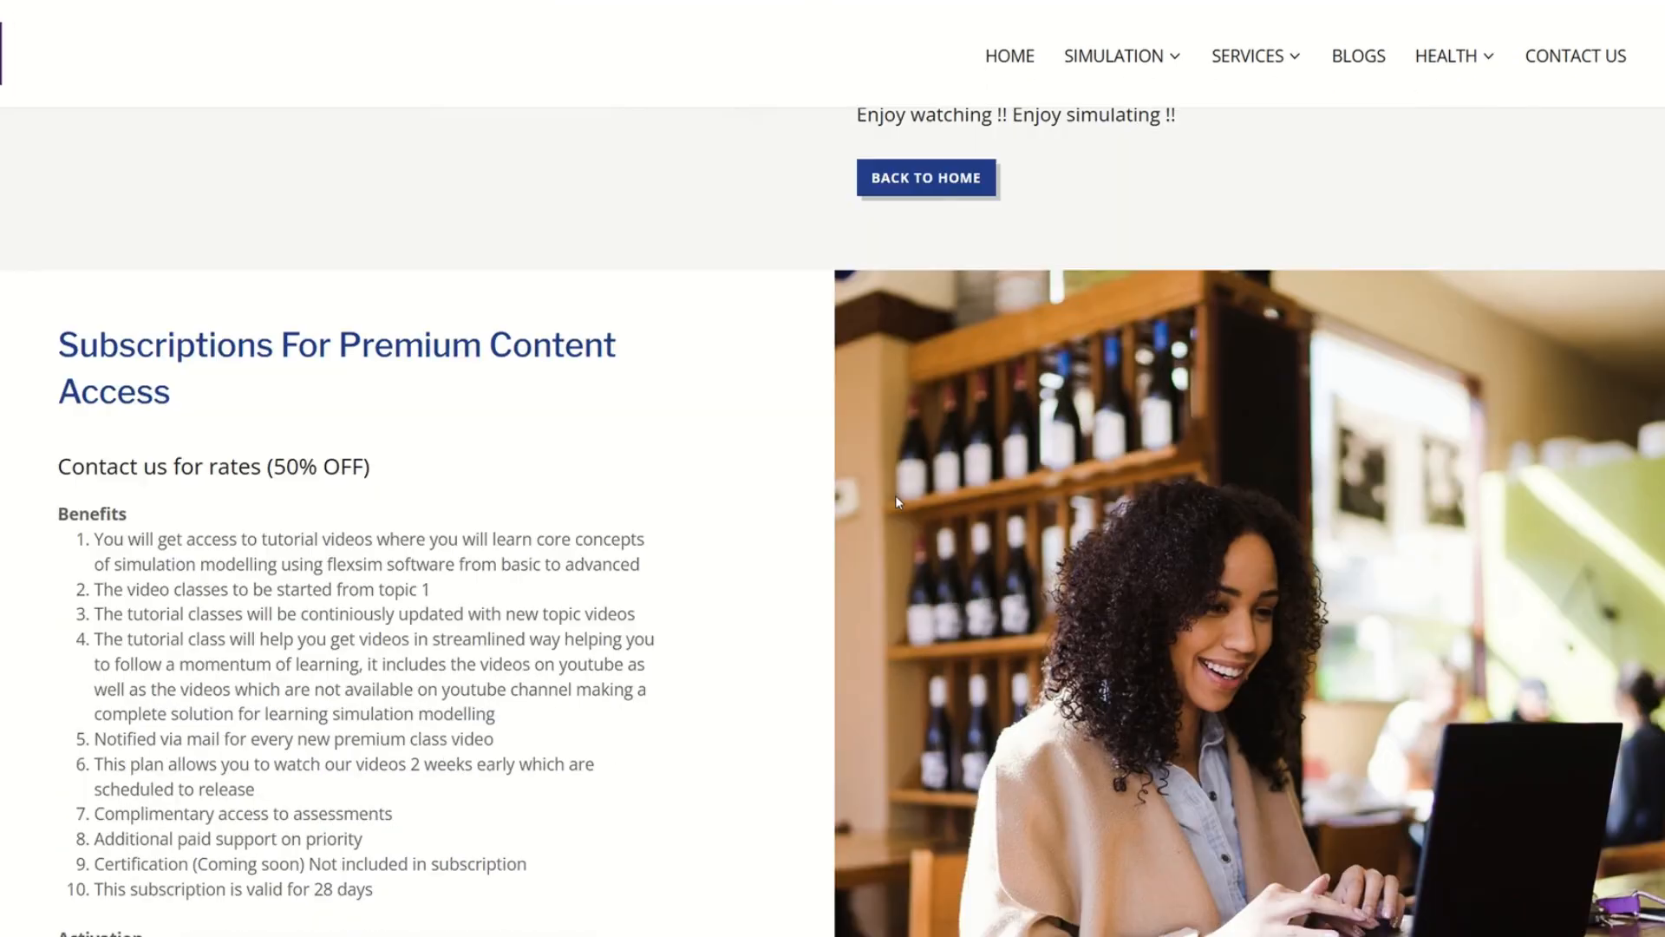
scroll(260, 460, "up", 4)
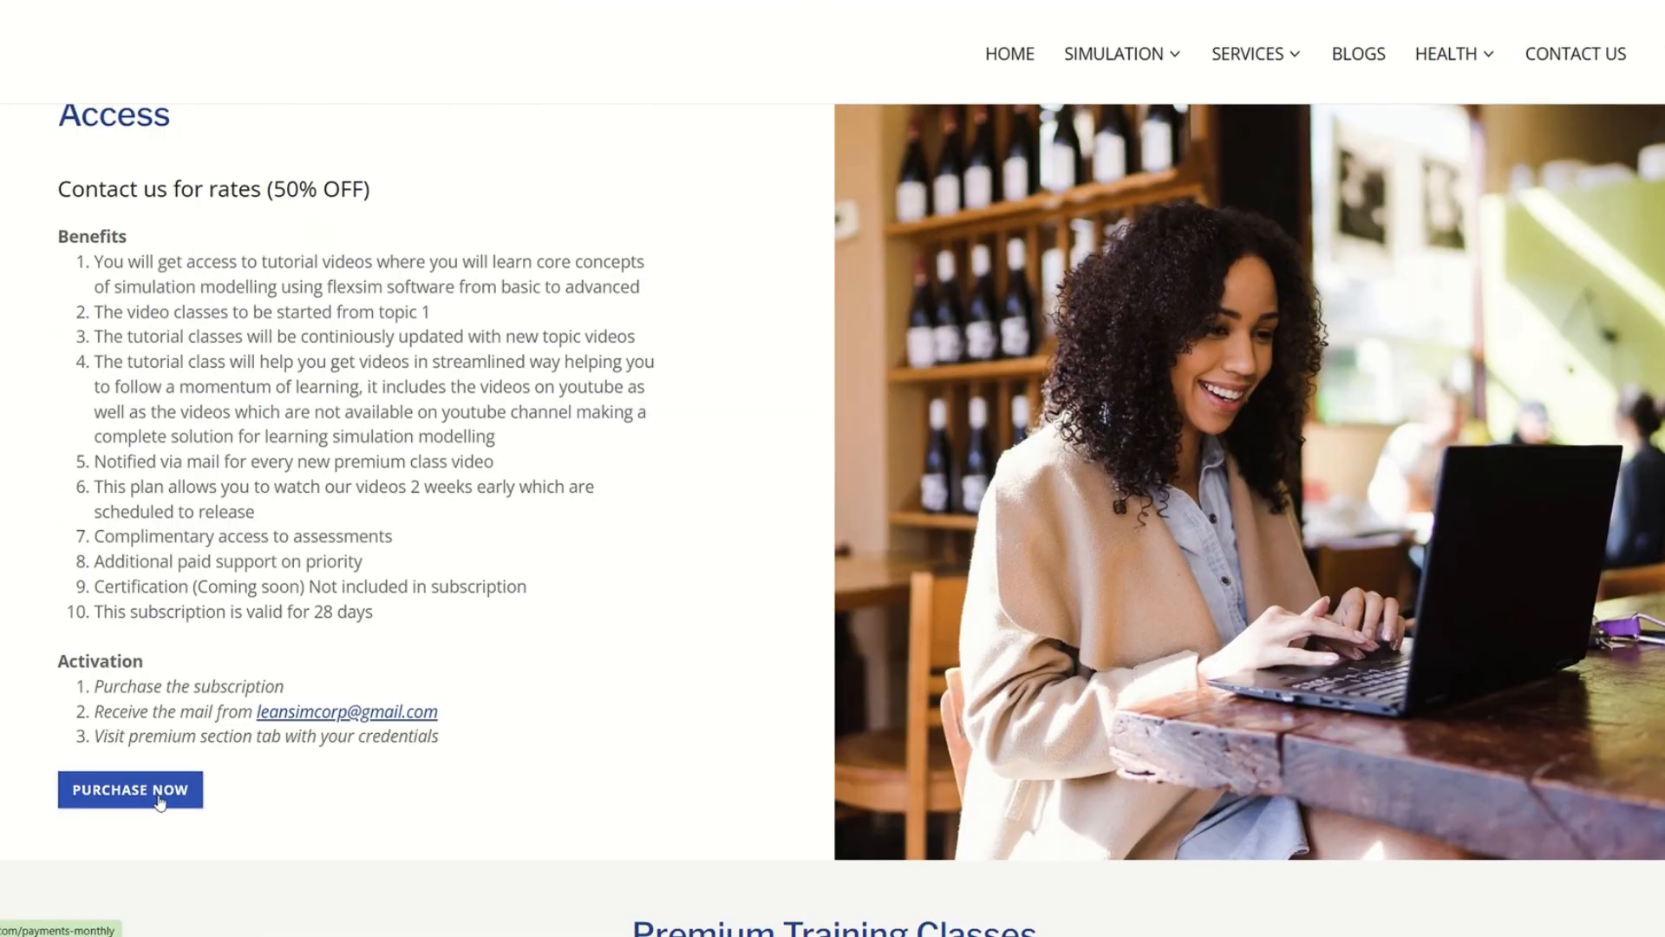
scroll(174, 791, "up", 3)
scroll(194, 792, "down", 13)
scroll(517, 521, "down", 9)
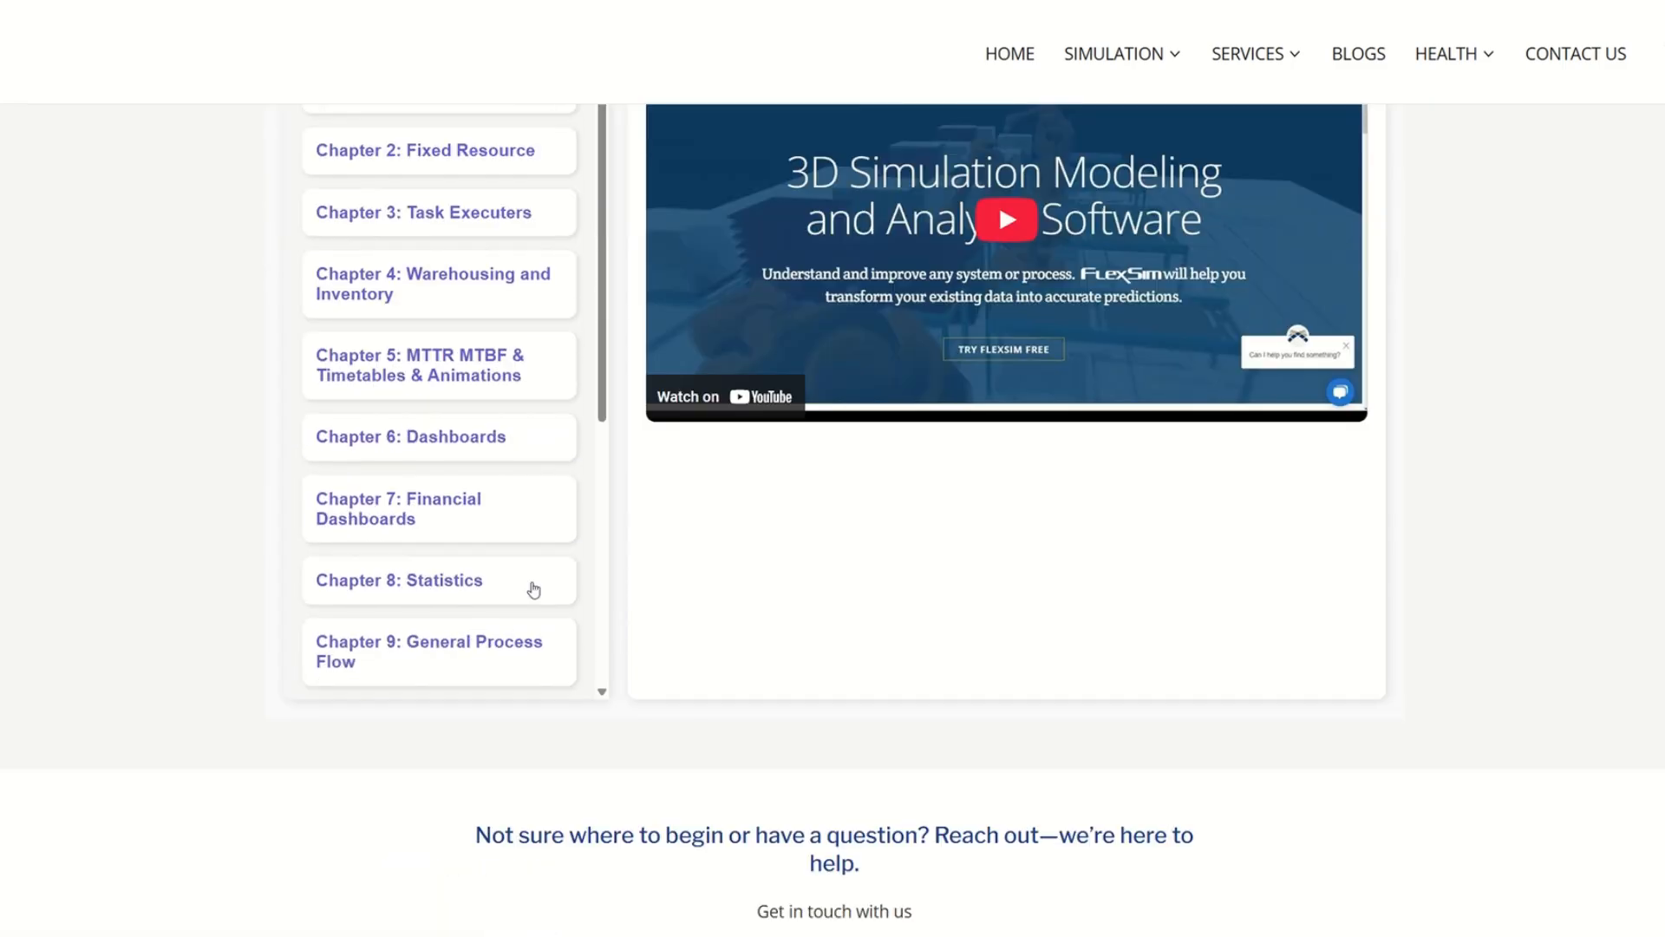
scroll(940, 561, "down", 1)
scroll(564, 524, "up", 8)
scroll(446, 434, "up", 7)
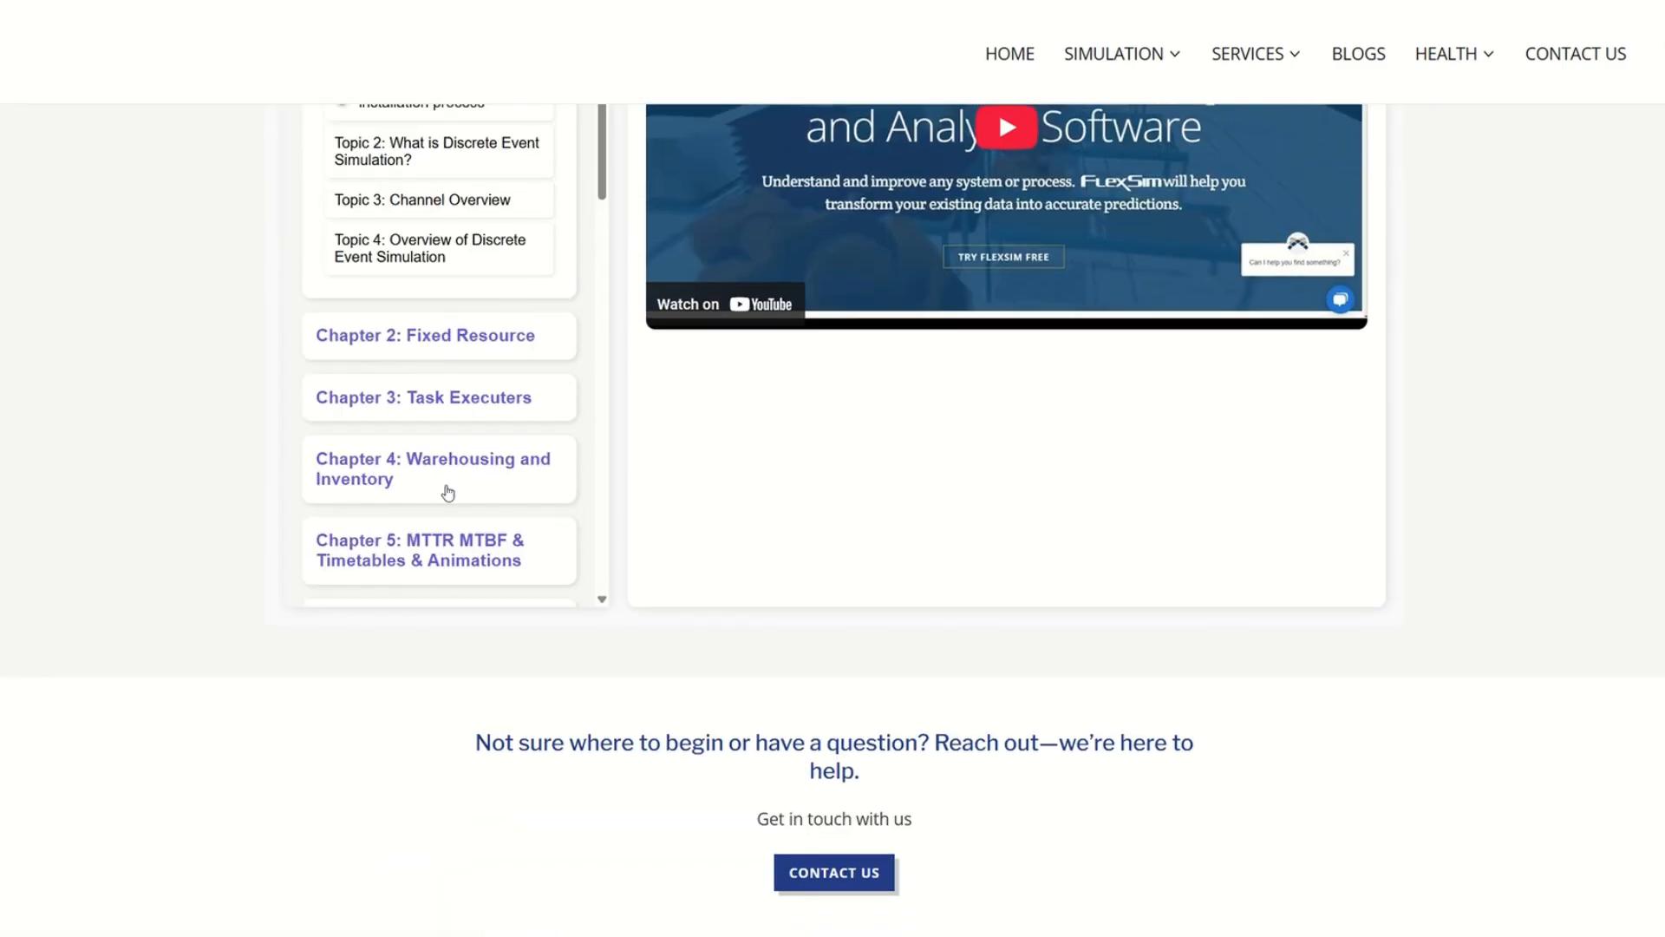
scroll(481, 555, "down", 8)
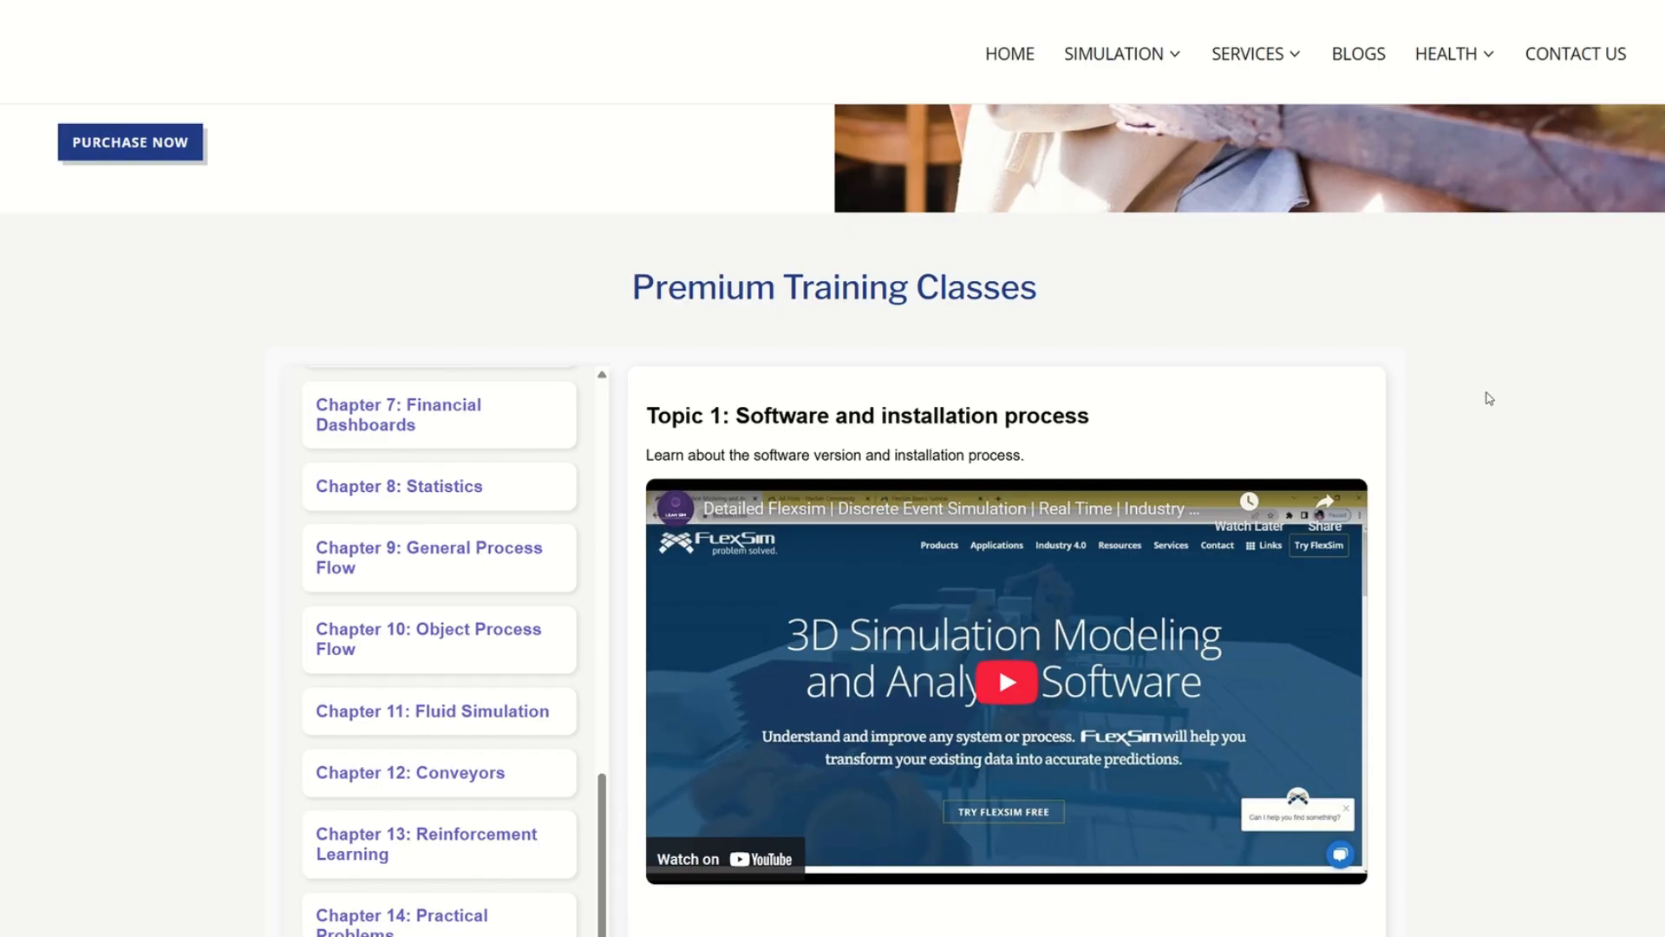
Step: Open the website's blogs page and look through the introduction, the blog subscription section and the list of posts
scroll(1480, 407, "up", 12)
left_click(1358, 61)
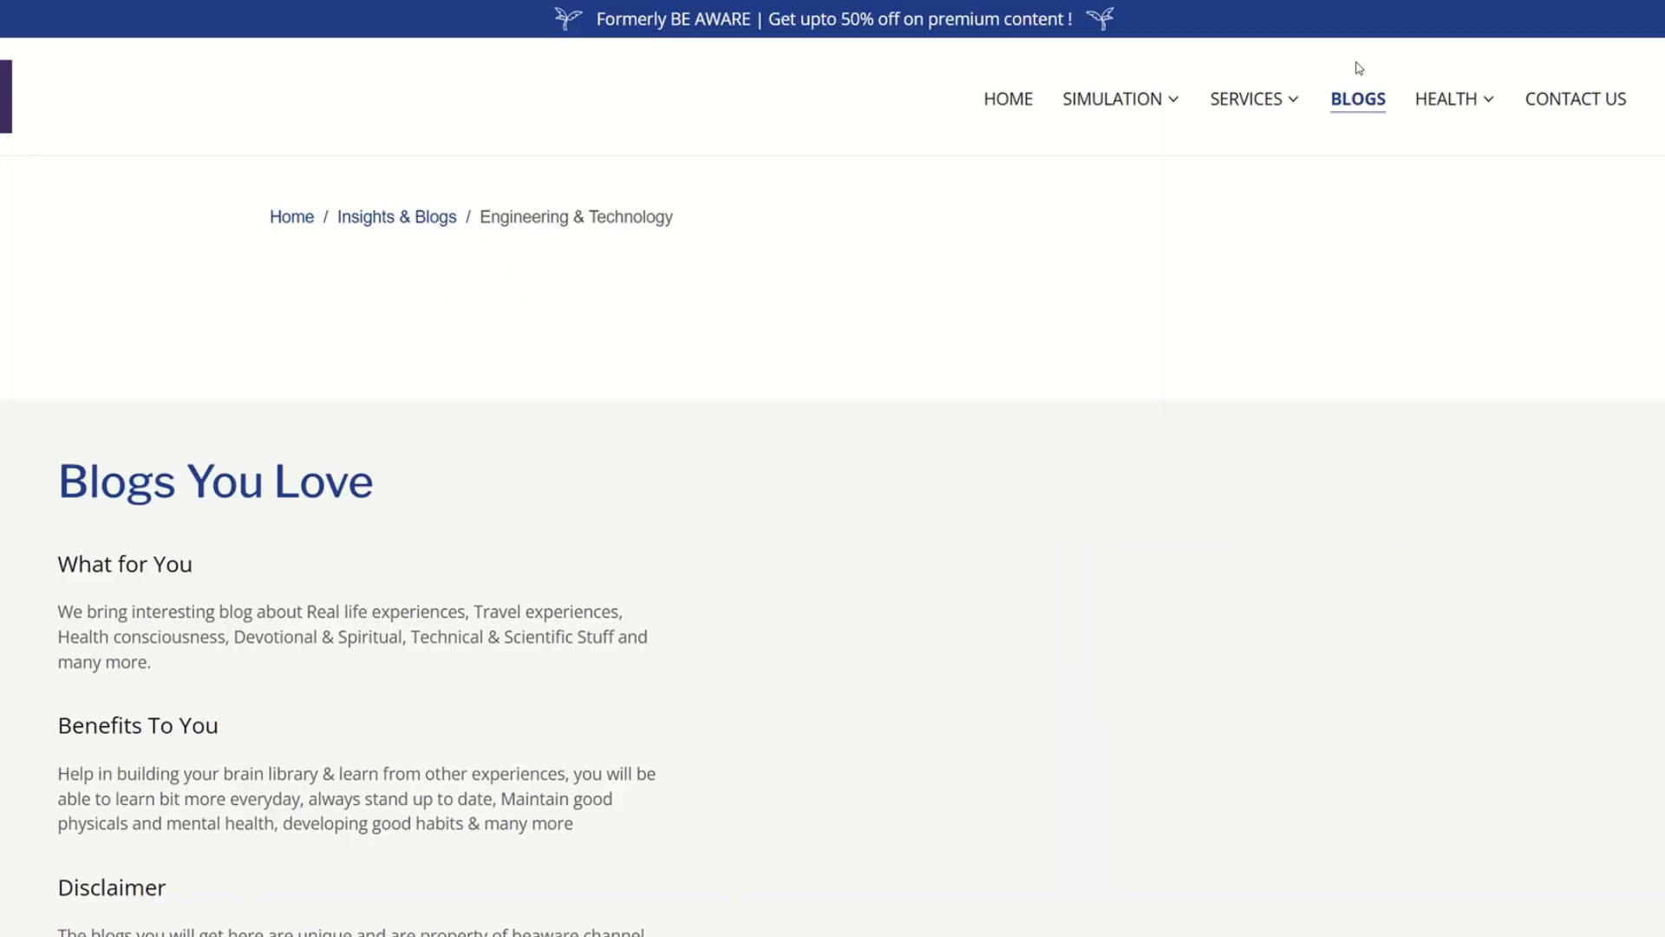
scroll(1016, 509, "down", 5)
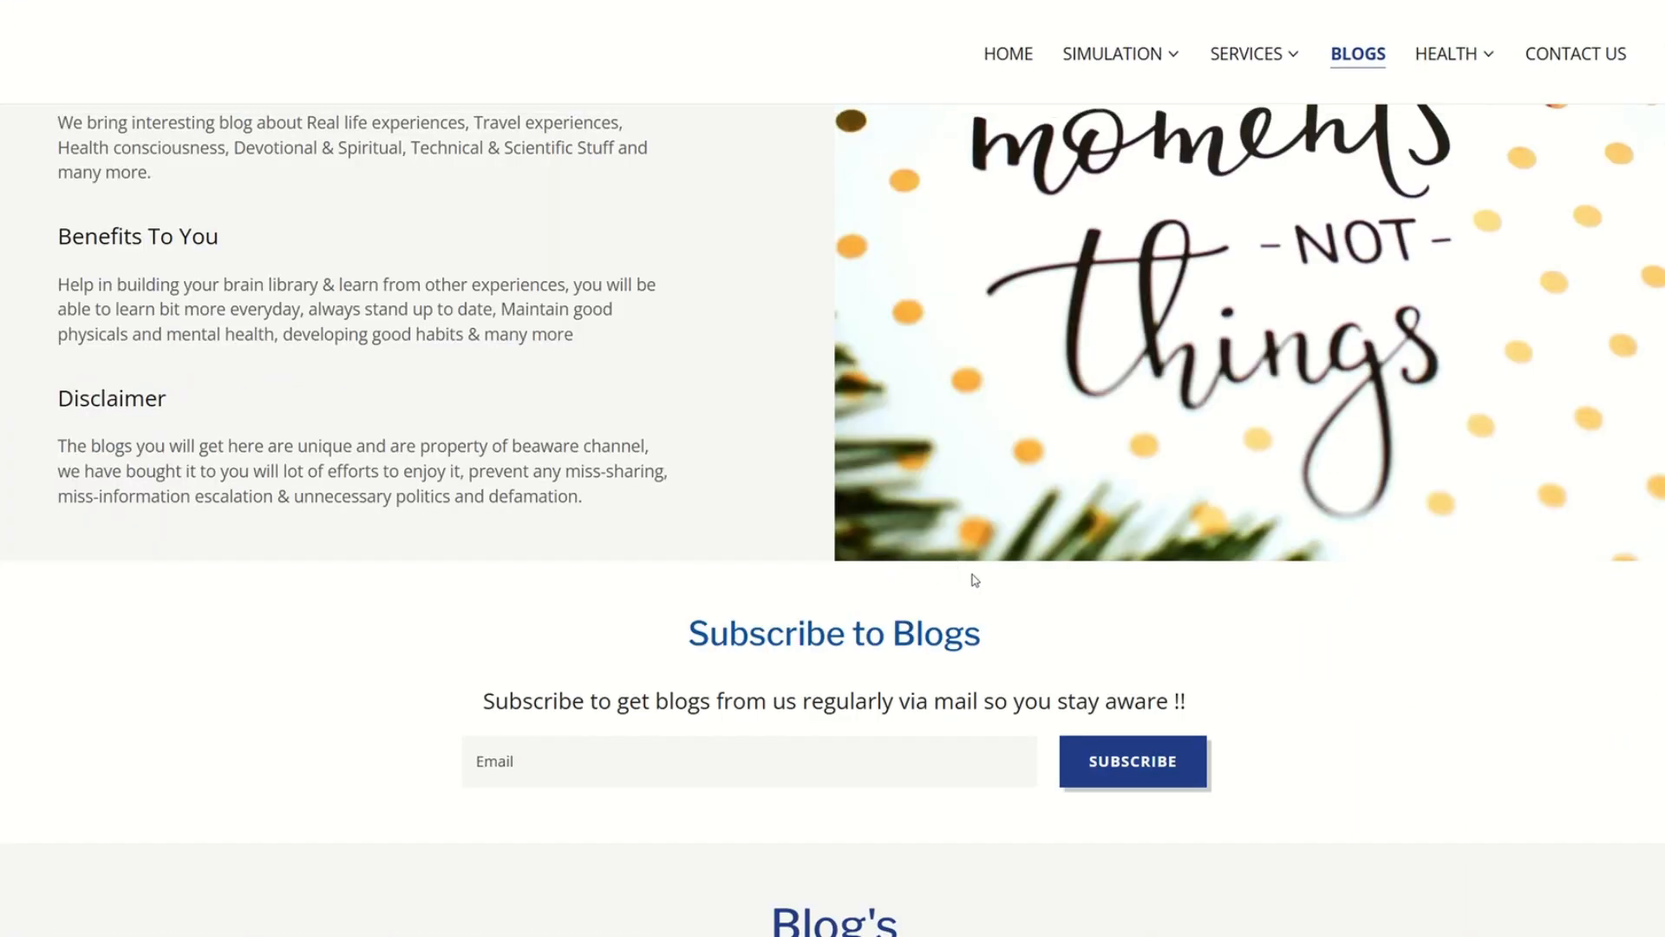
scroll(998, 598, "down", 8)
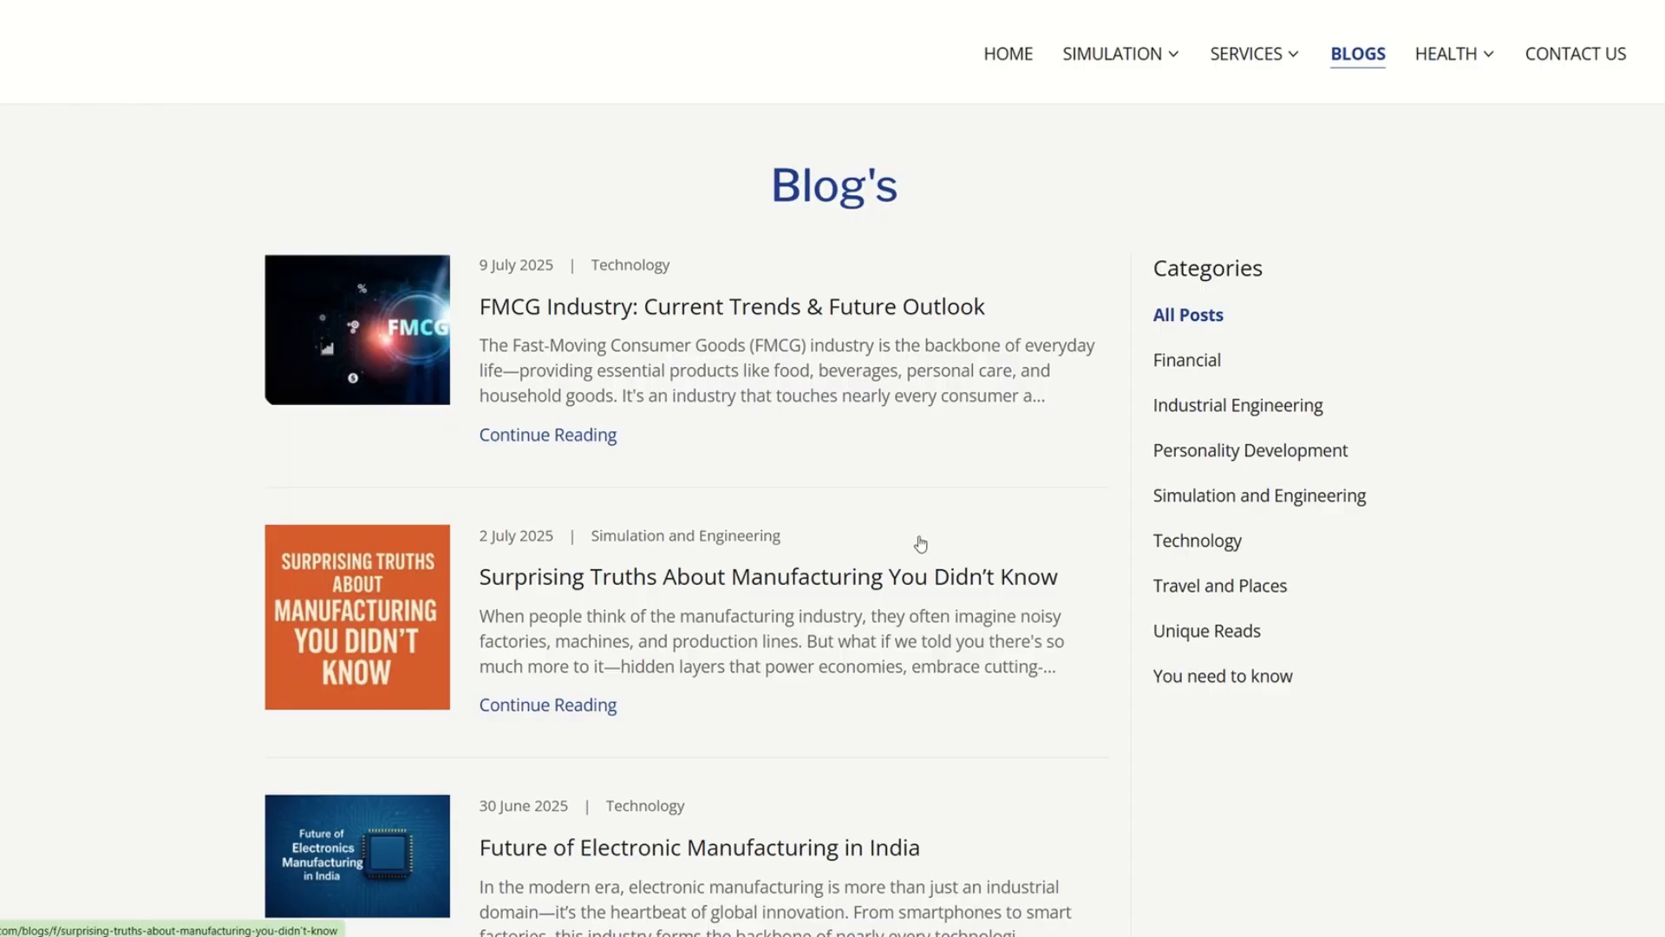
scroll(920, 542, "down", 5)
scroll(920, 547, "down", 8)
scroll(920, 548, "up", 15)
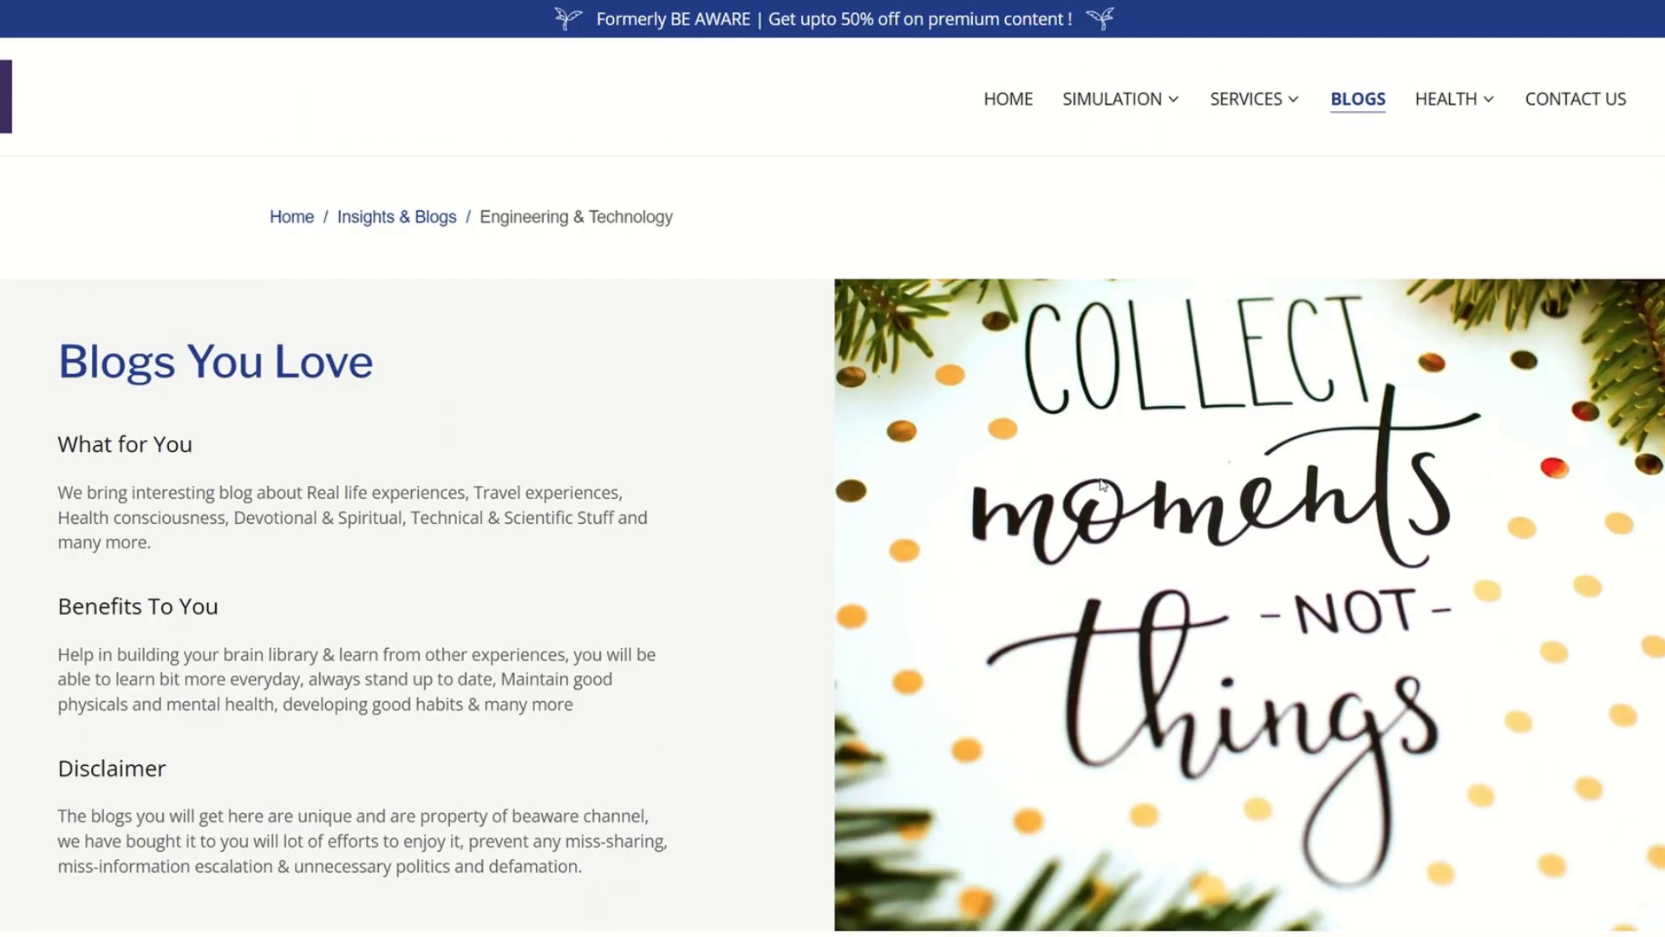